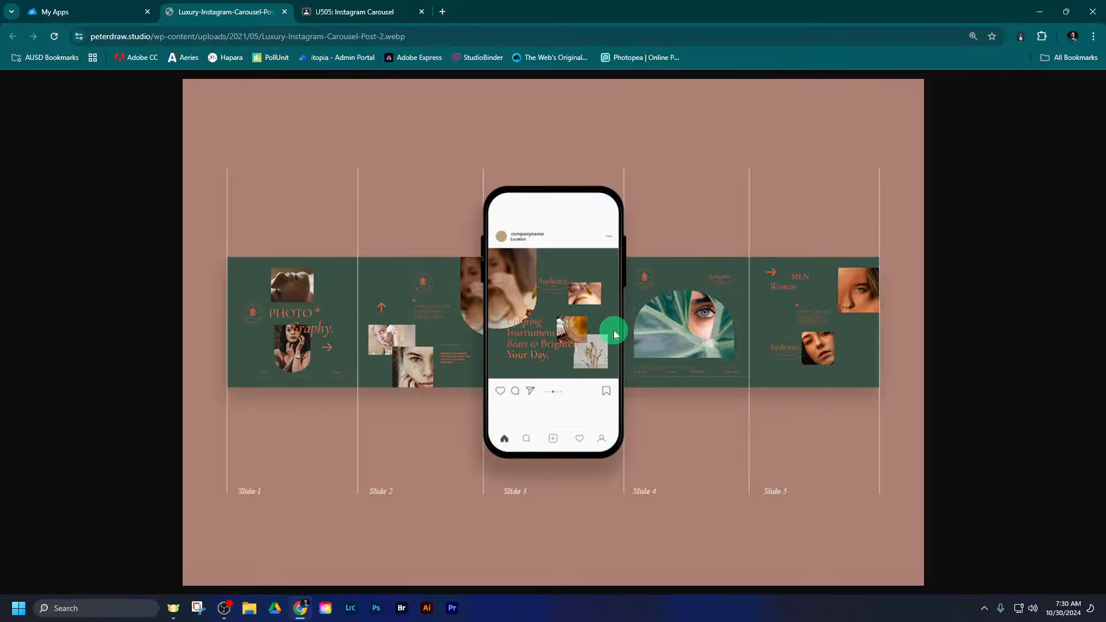
# Download the exercise files zip attached to the U505: Instagram Carousel assignment and return to the assignment page
pyautogui.click(359, 14)
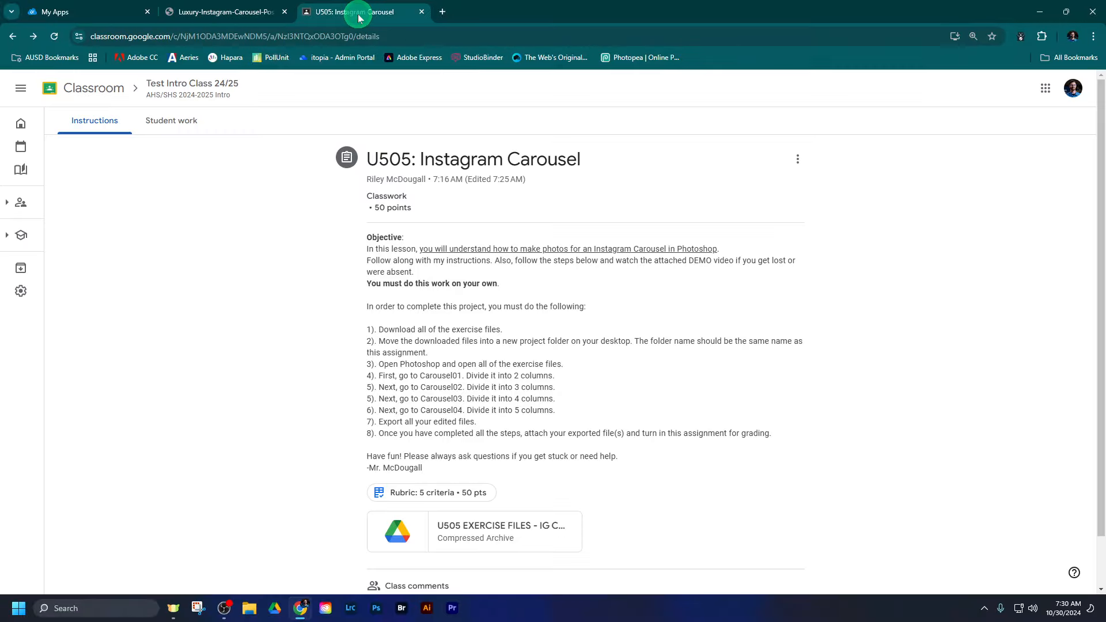
pyautogui.scroll(-1, 824, 327)
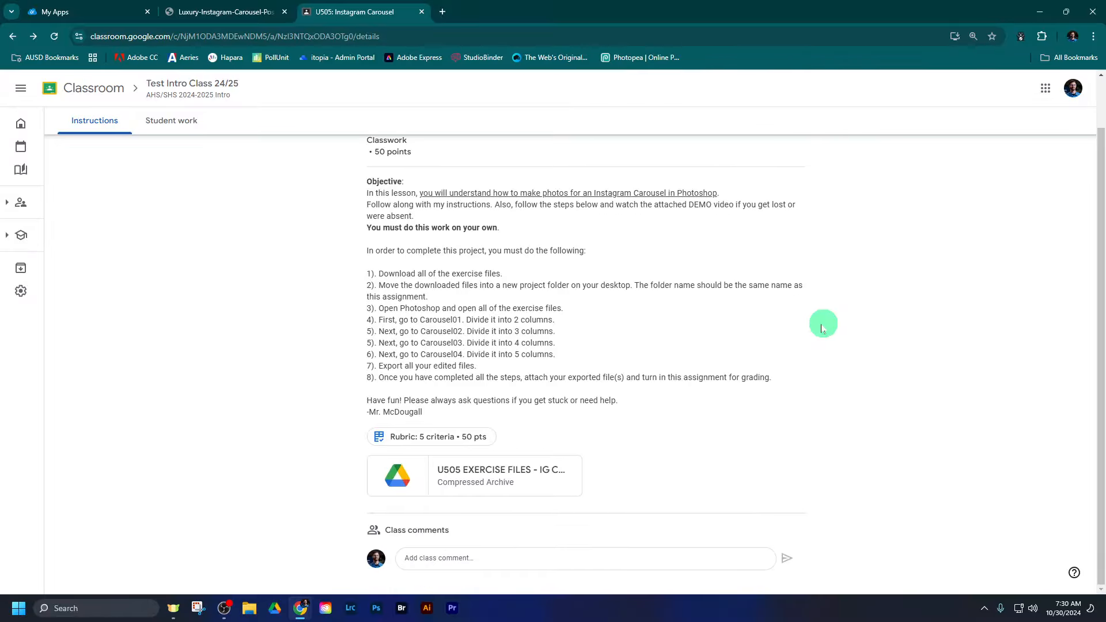
pyautogui.click(510, 473)
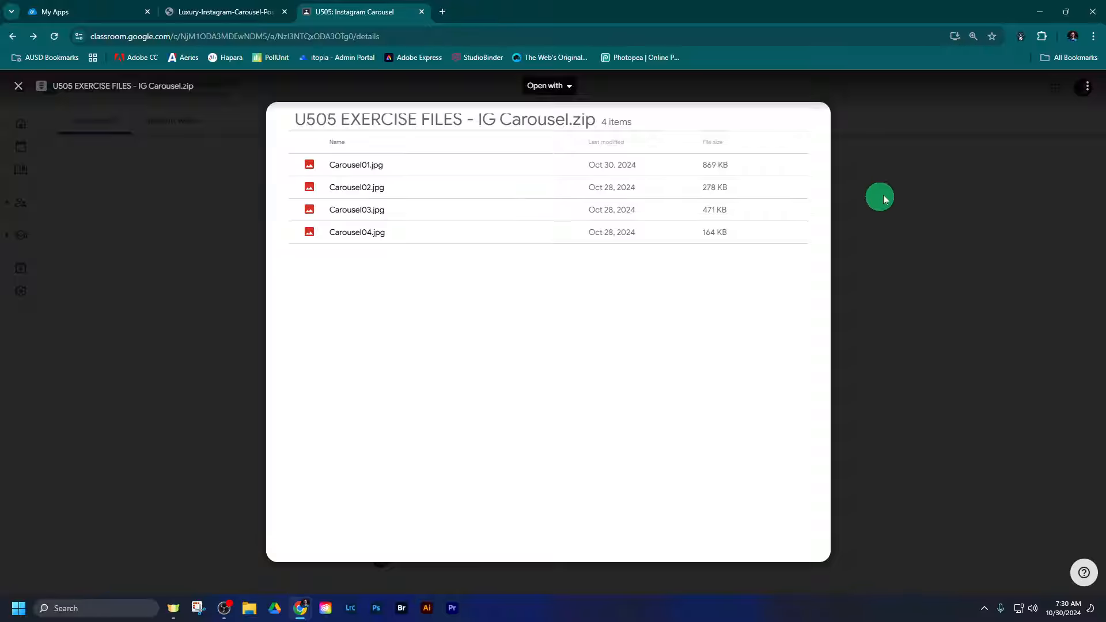
pyautogui.click(1083, 89)
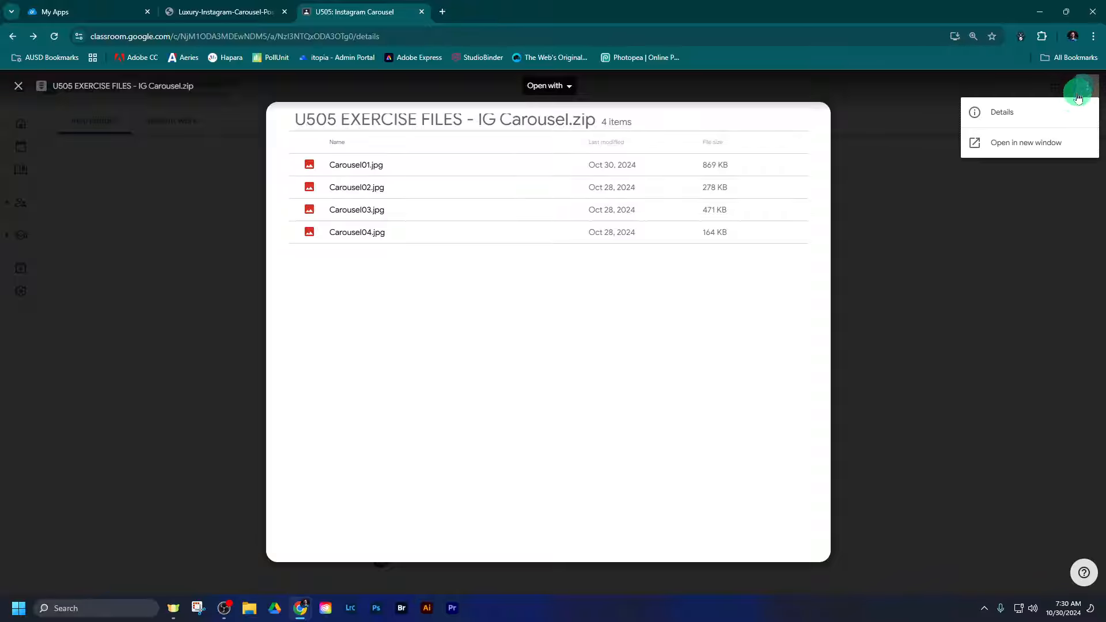
pyautogui.click(1047, 144)
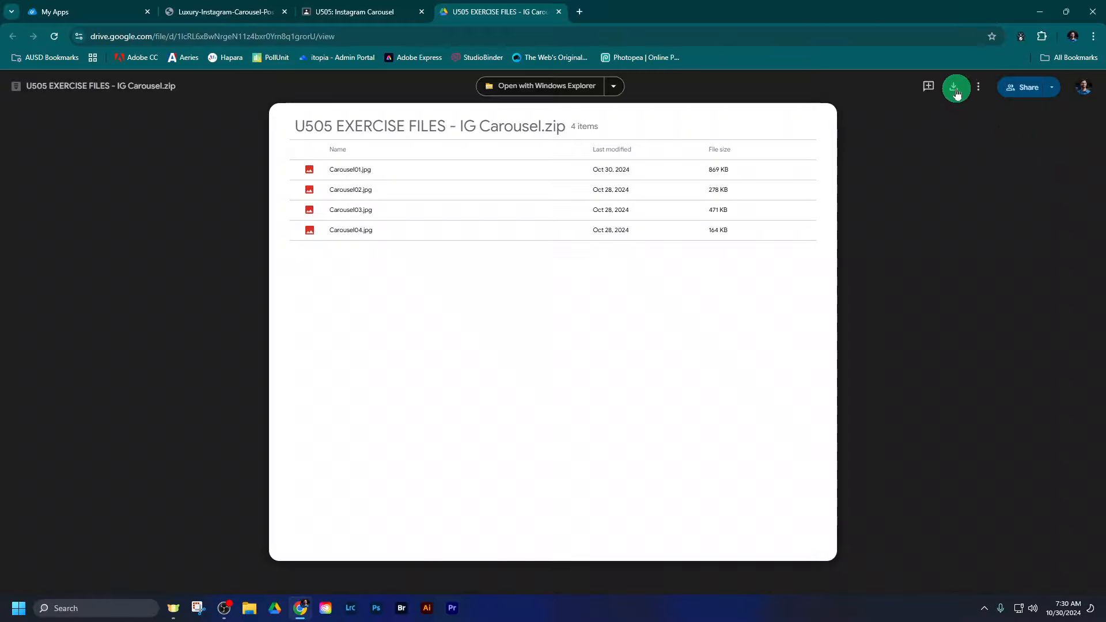
pyautogui.click(955, 88)
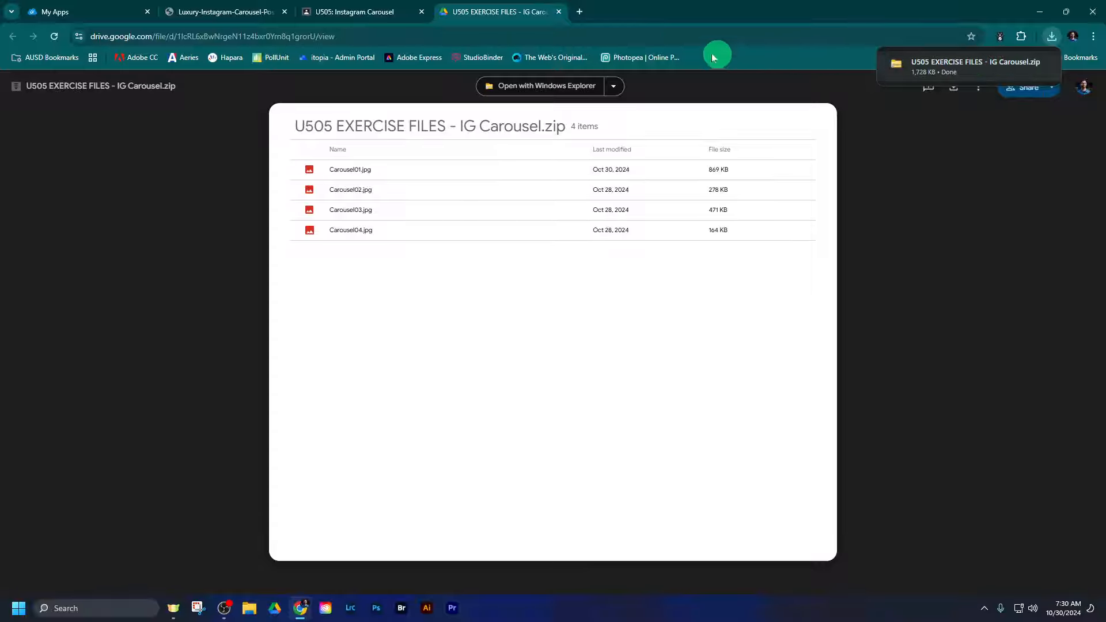
pyautogui.click(559, 12)
pyautogui.click(949, 258)
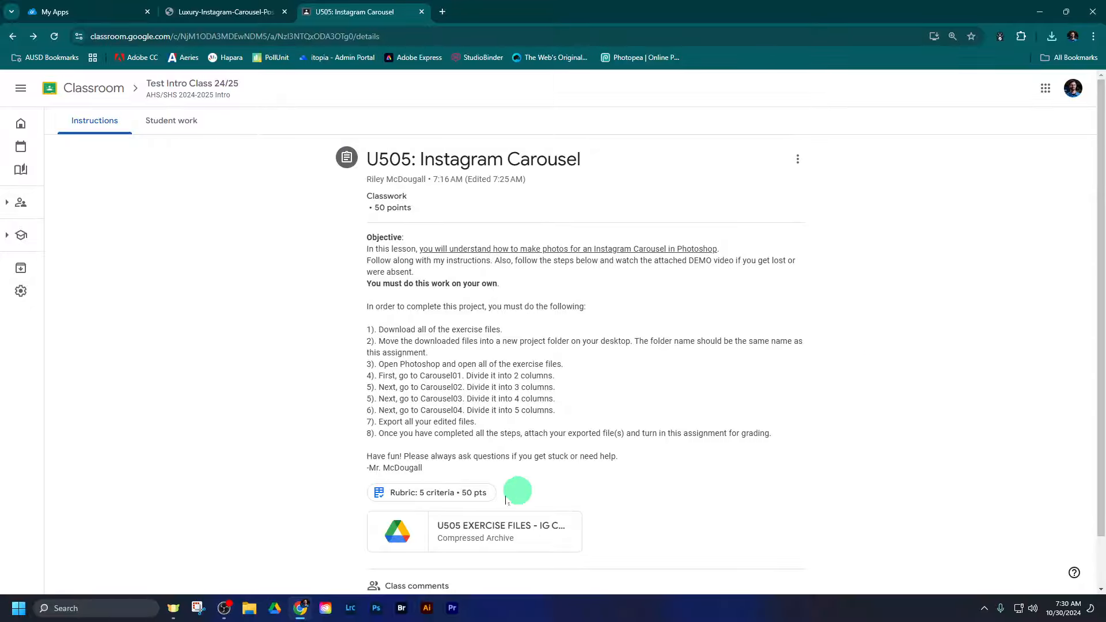
# Switch to File Explorer and extract the U505 EXERCISE FILES - IG Carousel zip within the Downloads folder
pyautogui.click(251, 608)
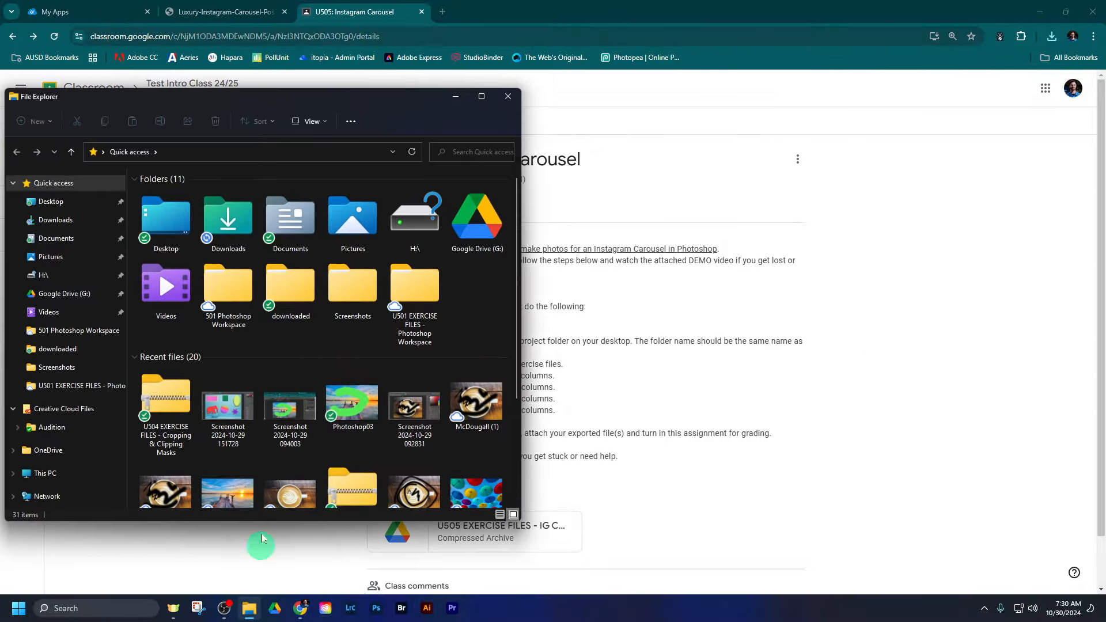
pyautogui.doubleClick(232, 232)
pyautogui.click(182, 225)
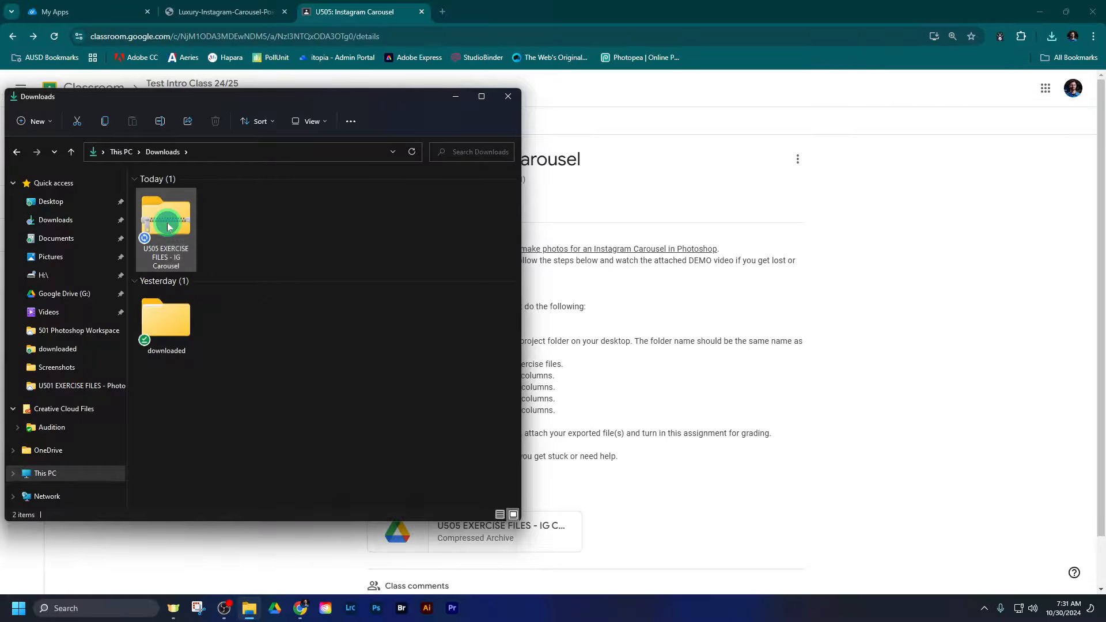
pyautogui.rightClick(169, 225)
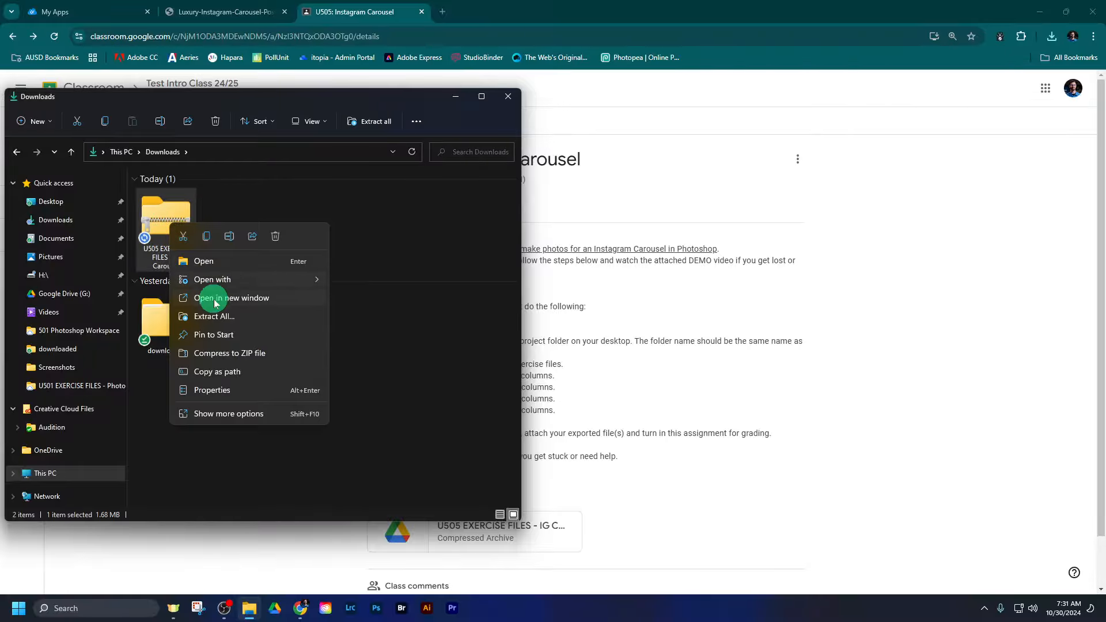
pyautogui.click(214, 317)
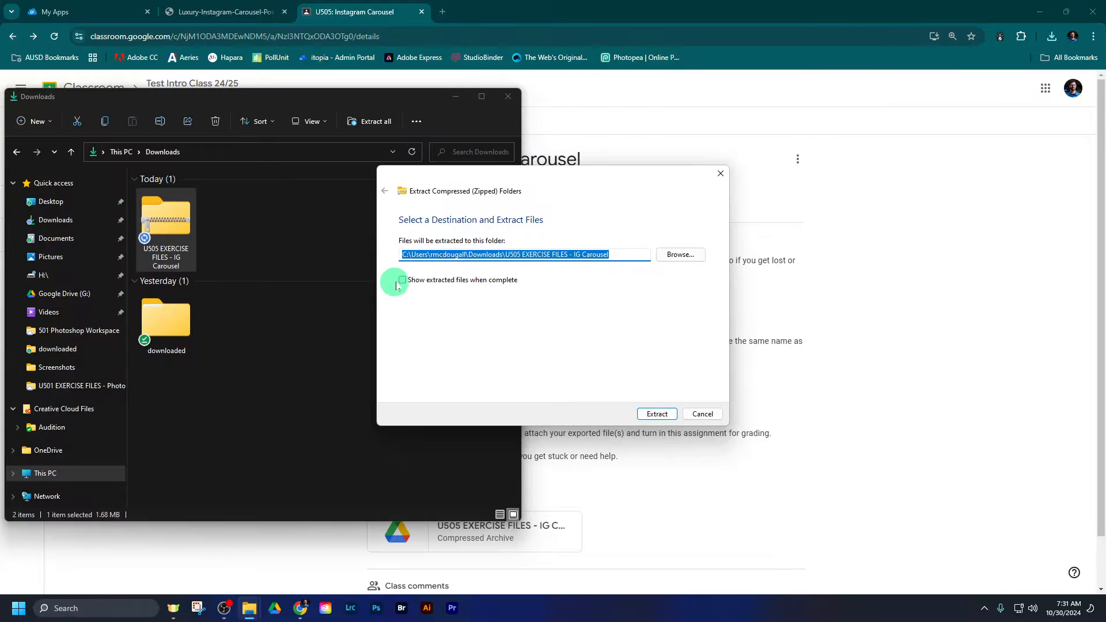
pyautogui.click(640, 414)
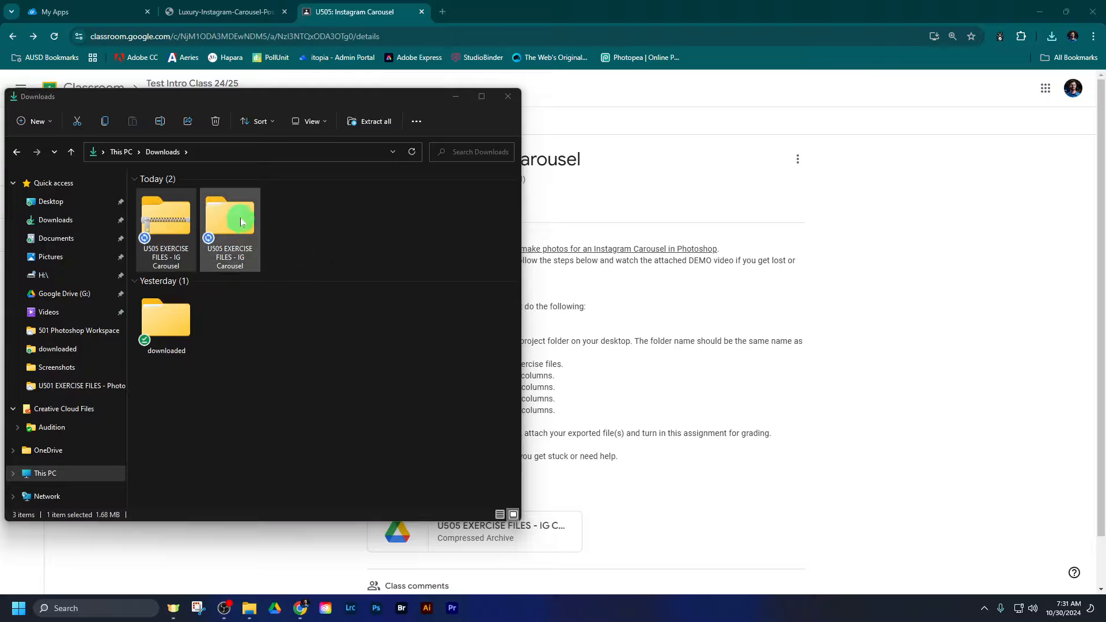
# Inspect the contents of the extracted U505 EXERCISE FILES - IG Carousel folder and return to Downloads
pyautogui.click(160, 216)
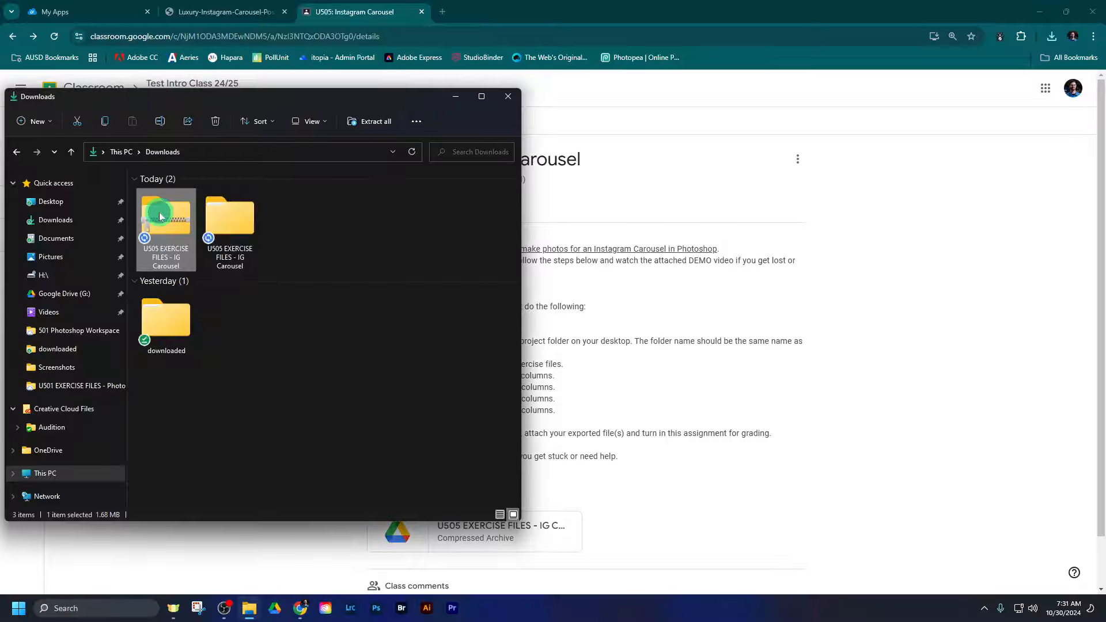
pyautogui.click(229, 228)
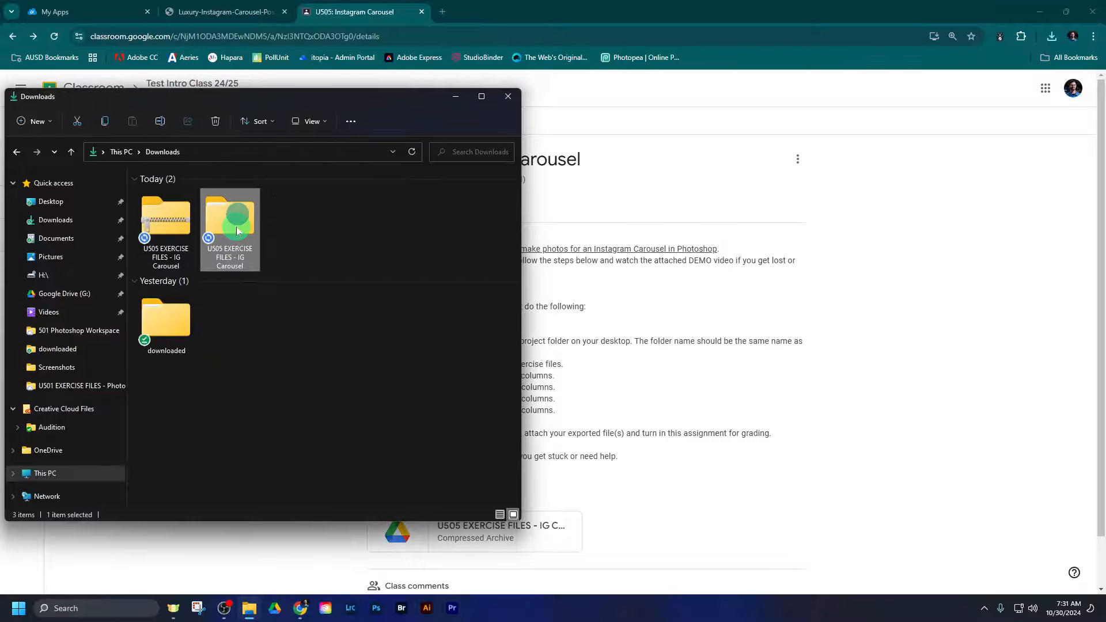
pyautogui.doubleClick(237, 230)
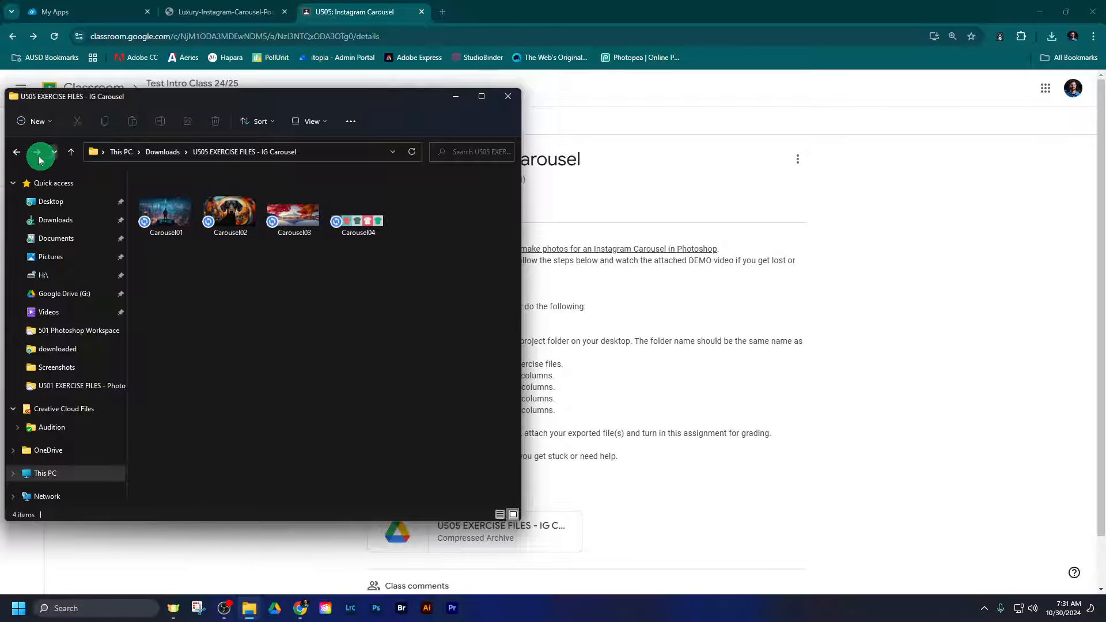
pyautogui.click(17, 153)
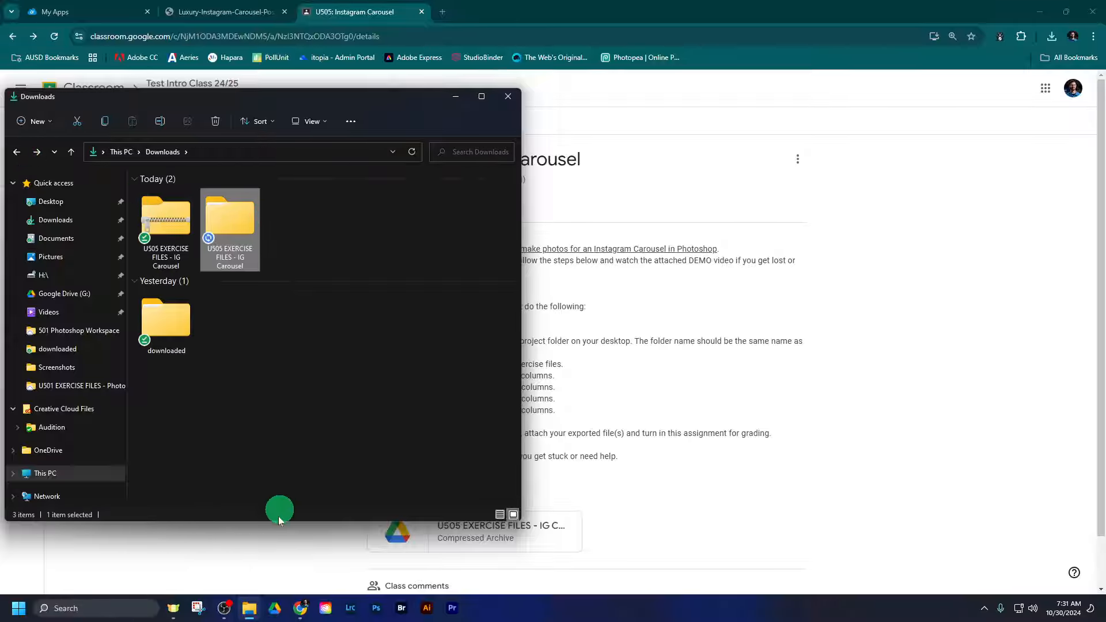
# Open Google Drive in a second window beside Downloads and go to My Drive > Intro to Graphics AHS > Unit 5 Photoshop
pyautogui.click(276, 610)
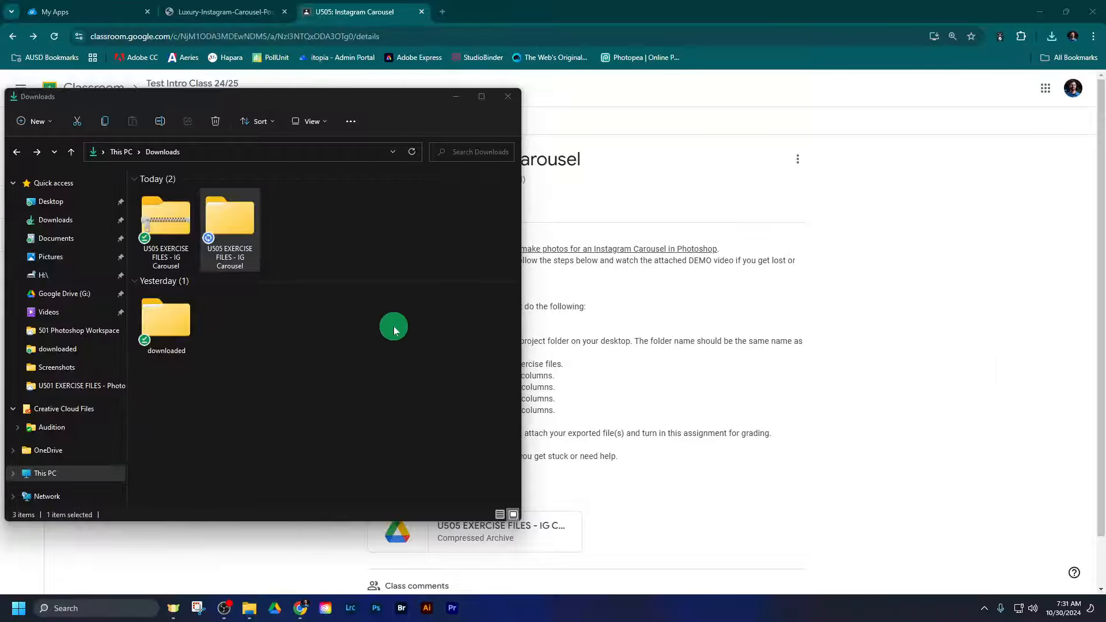
pyautogui.moveTo(271, 102); pyautogui.dragTo(808, 106)
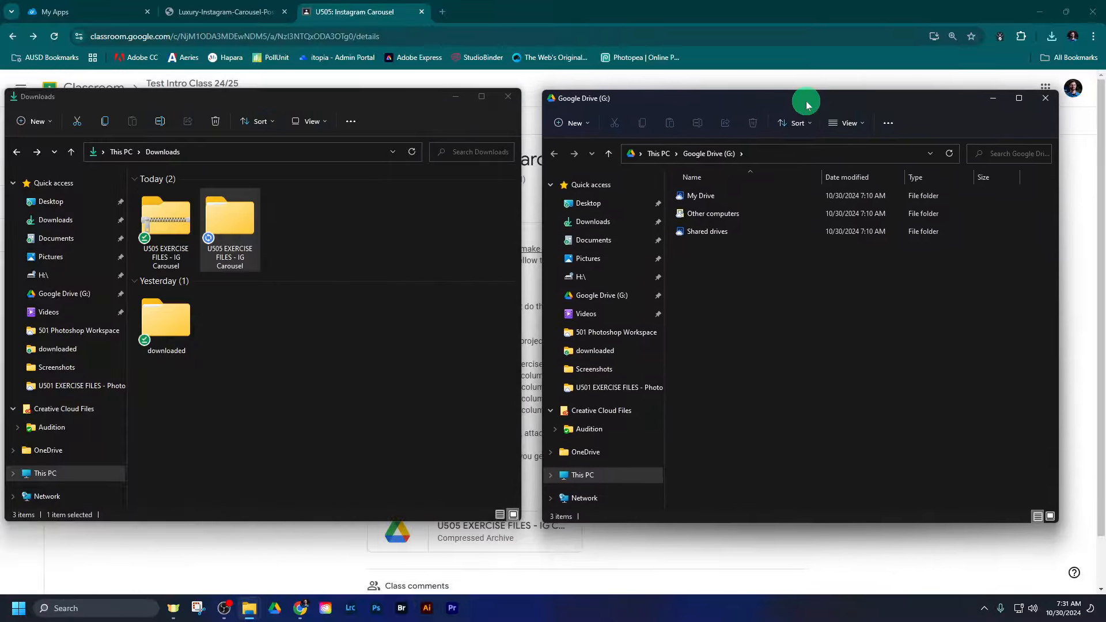
pyautogui.doubleClick(730, 201)
pyautogui.doubleClick(835, 206)
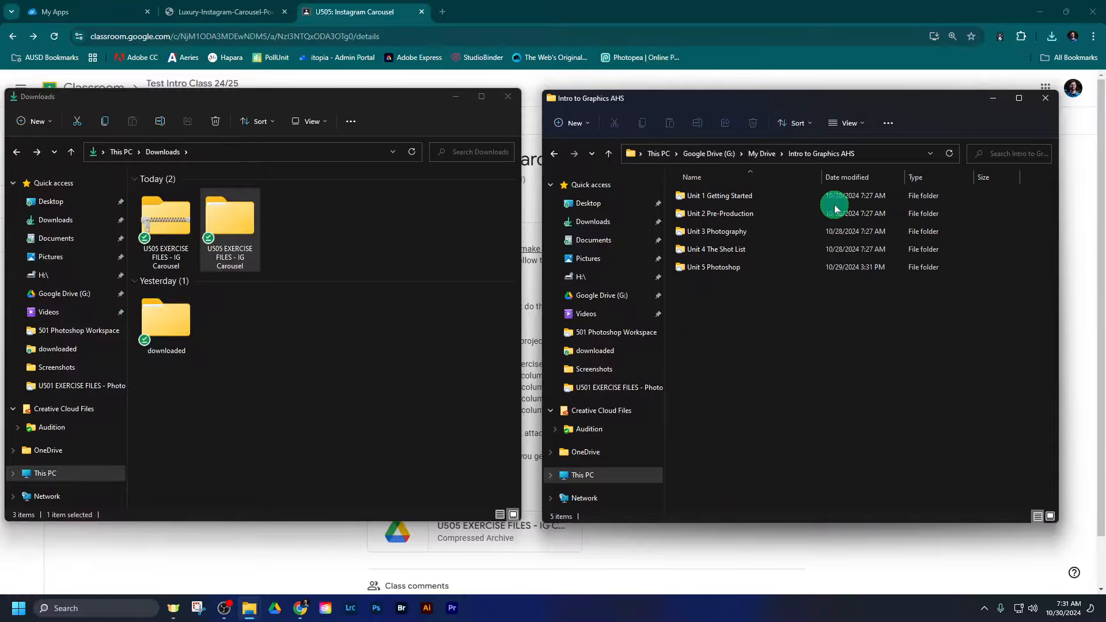
pyautogui.doubleClick(720, 267)
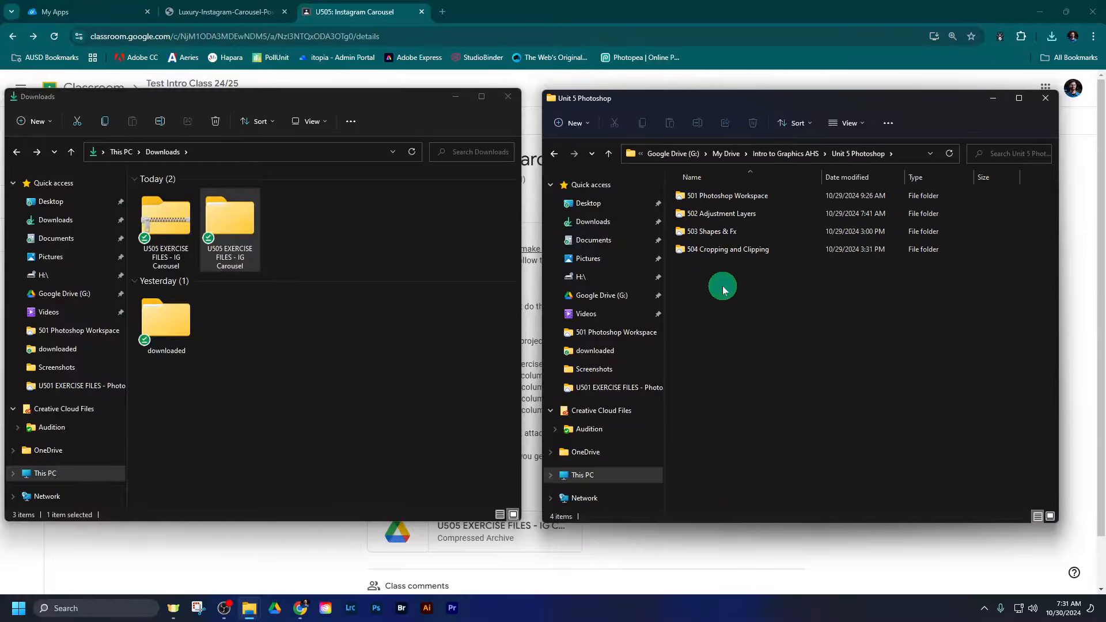
# Create a new folder named "505 IG Carousel" inside Unit 5 Photoshop
pyautogui.click(572, 123)
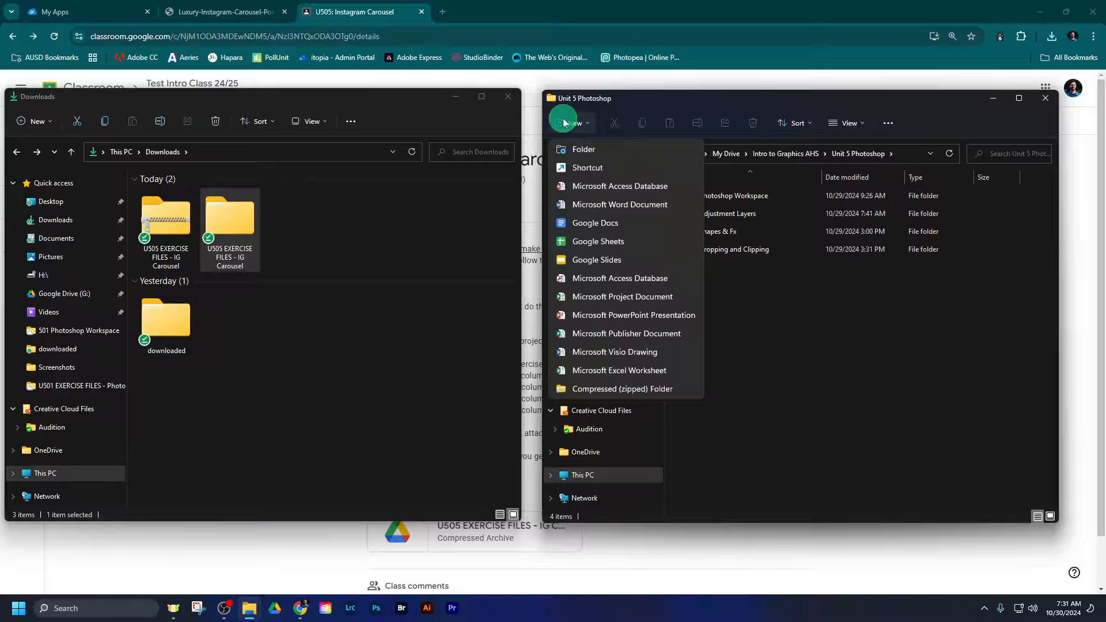
pyautogui.click(579, 148)
pyautogui.write('505 IG Carousel')
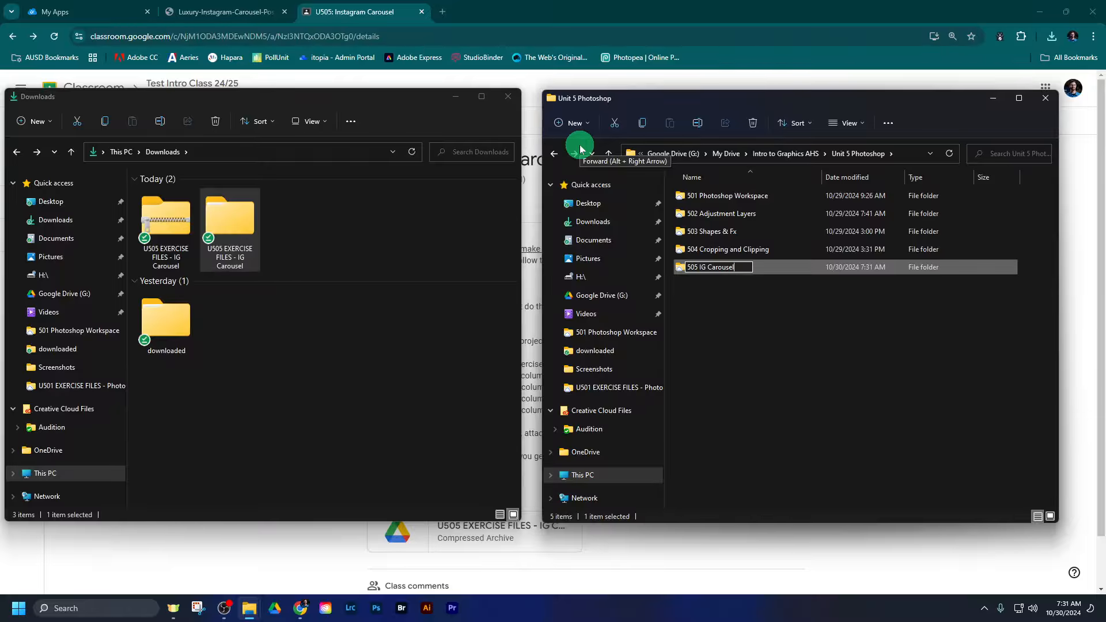
pyautogui.press('Return')
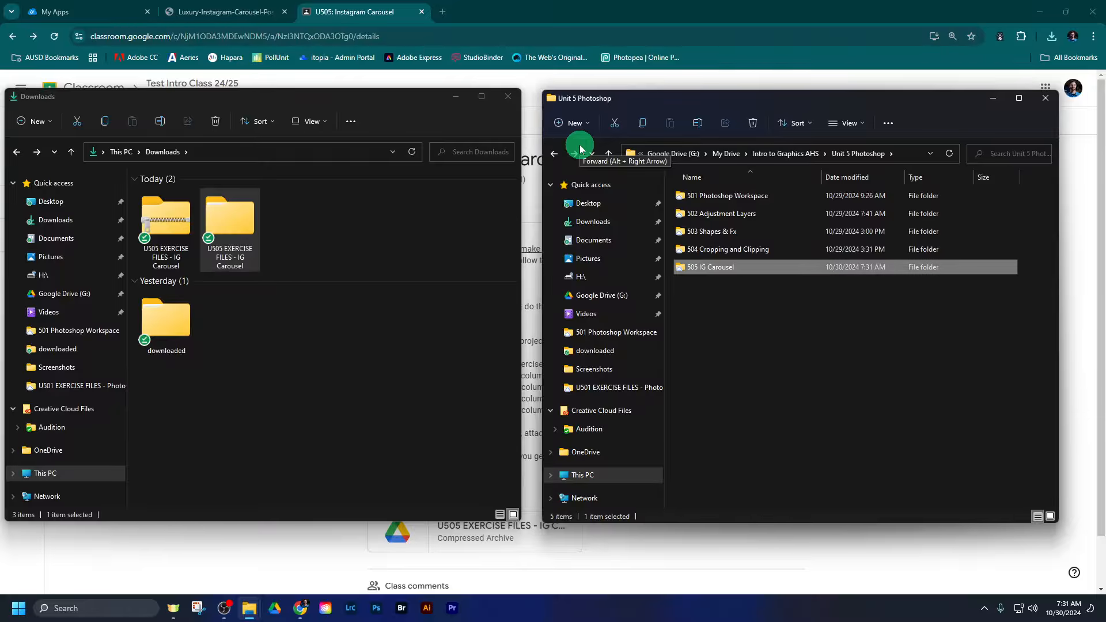
# Copy the extracted U505 EXERCISE FILES - IG Carousel folder from Downloads into 505 IG Carousel and open the copy
pyautogui.doubleClick(735, 268)
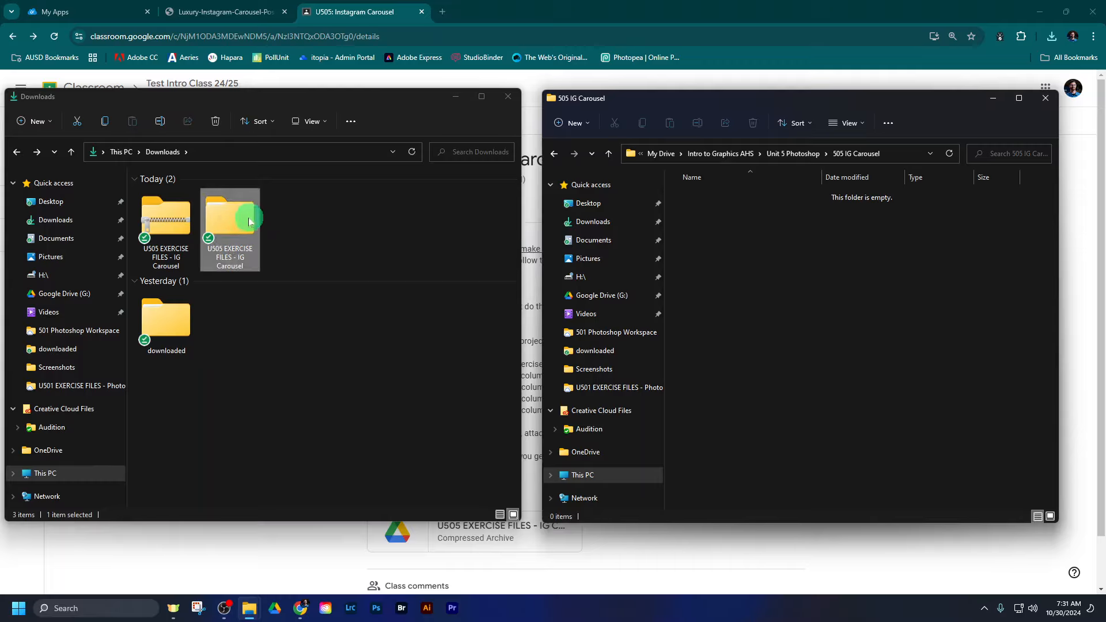
pyautogui.moveTo(249, 222); pyautogui.dragTo(733, 257)
pyautogui.doubleClick(732, 196)
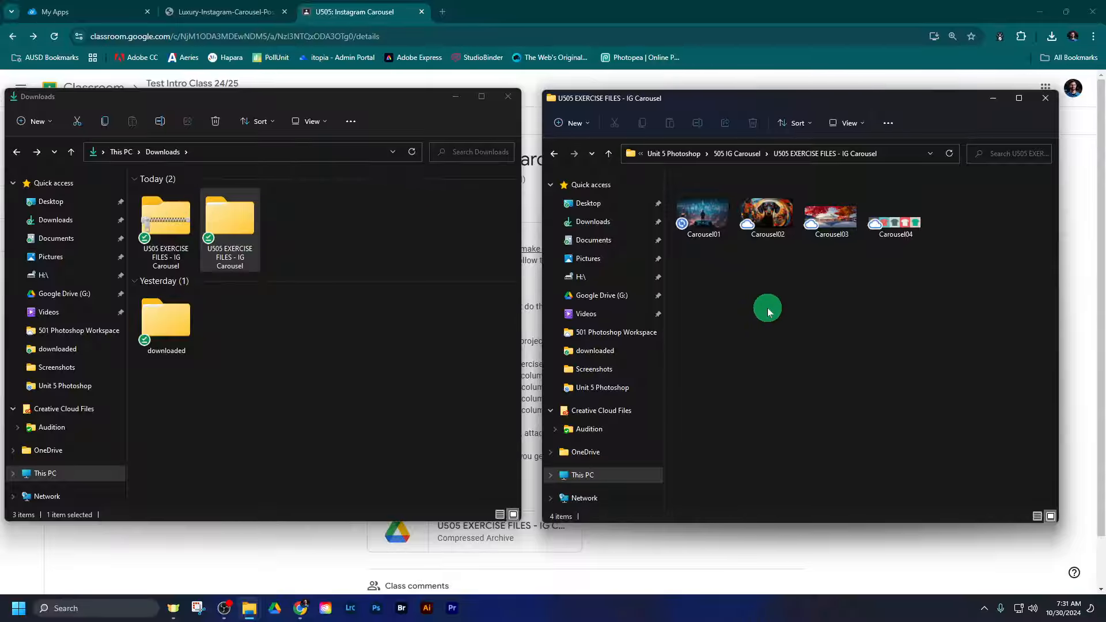
# Launch Photoshop, view the carousel images in their project folder, and return to the empty Photoshop workspace
pyautogui.click(378, 610)
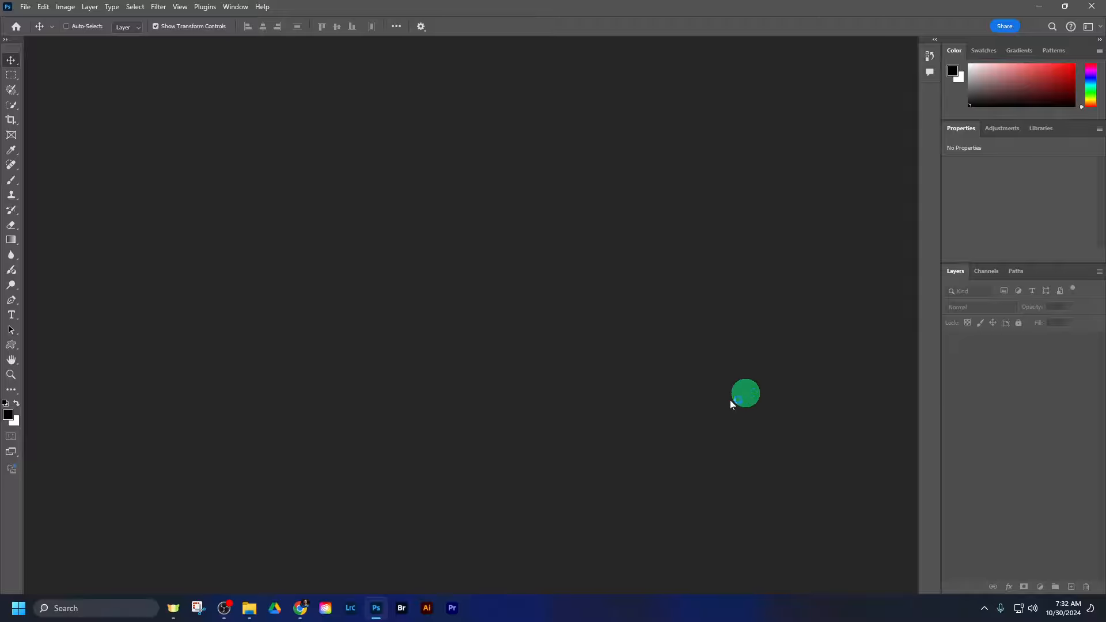
pyautogui.moveTo(249, 610)
pyautogui.click(295, 549)
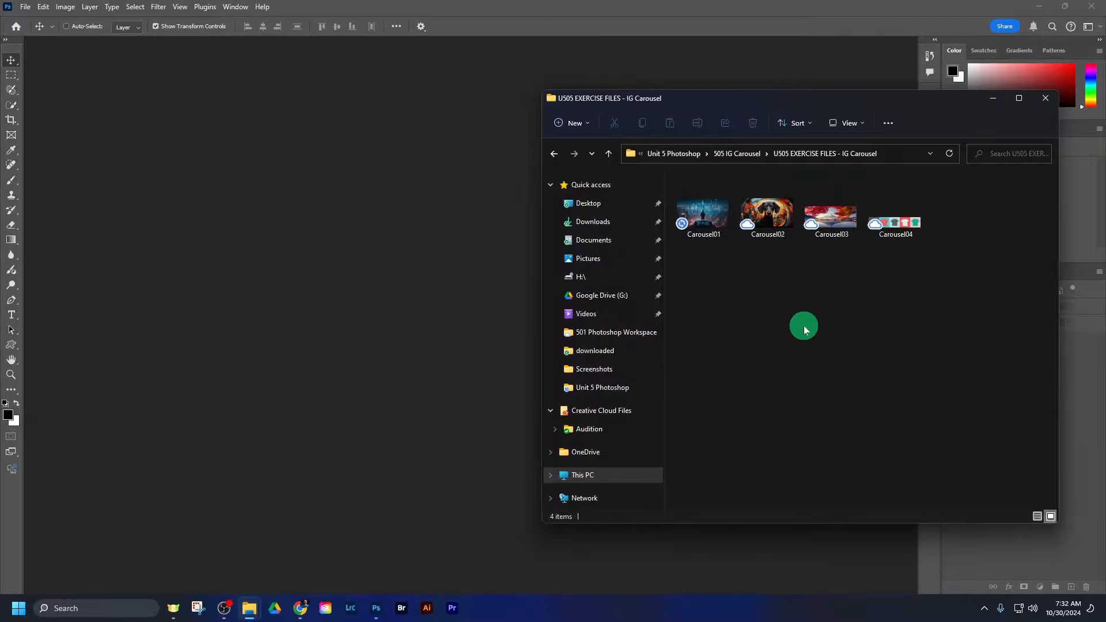
pyautogui.click(860, 31)
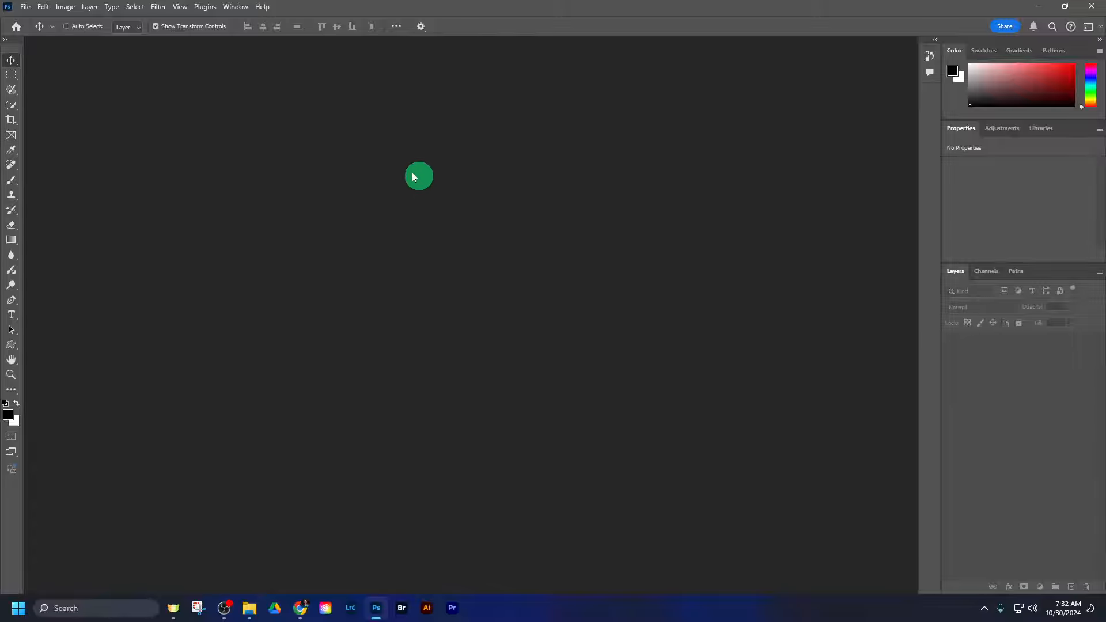
# Start a new document and name it "2 Square"
pyautogui.click(25, 7)
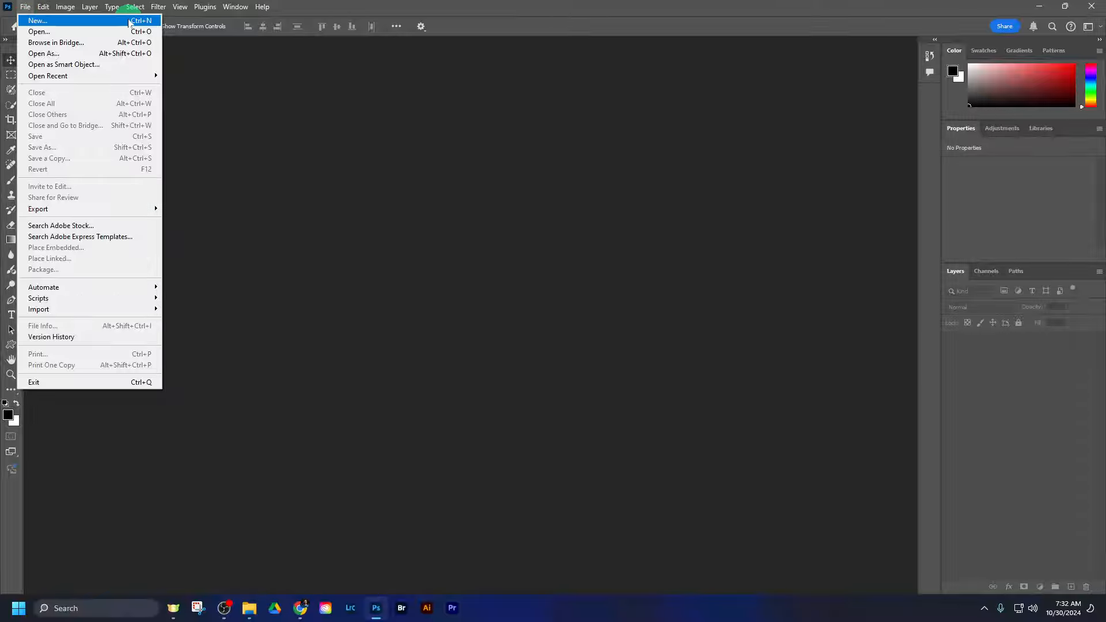
pyautogui.click(81, 22)
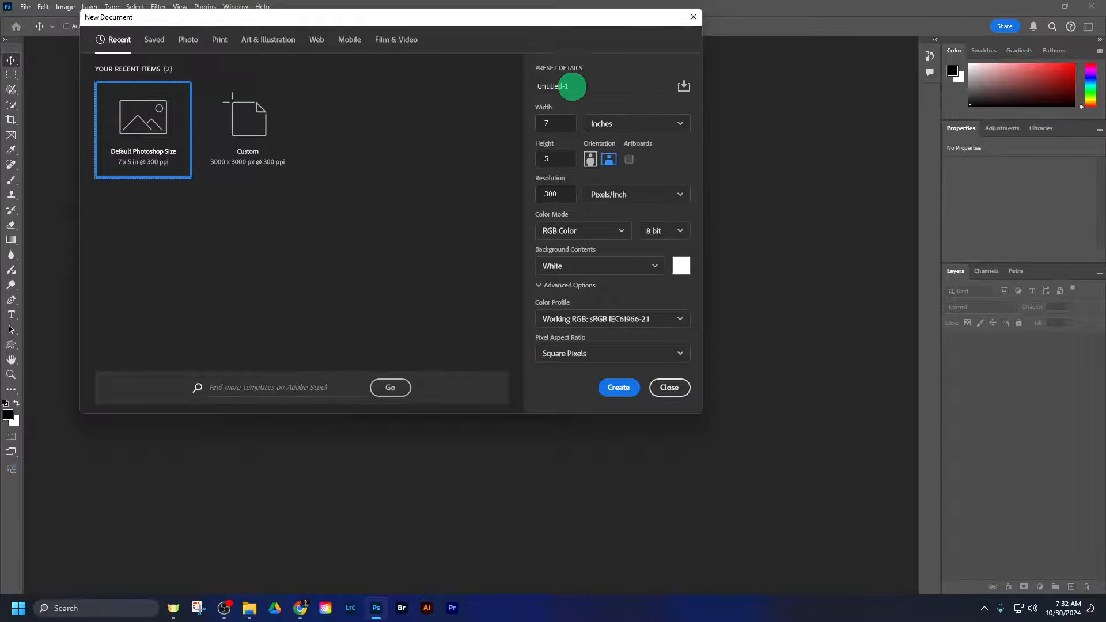
pyautogui.moveTo(581, 87); pyautogui.dragTo(542, 87)
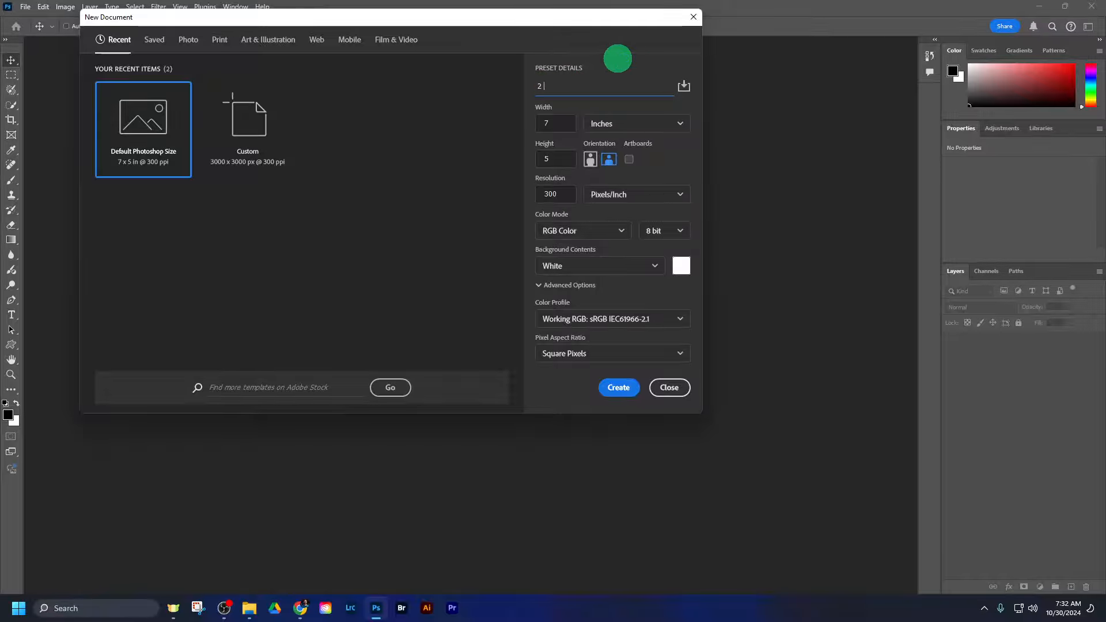
pyautogui.click(618, 58)
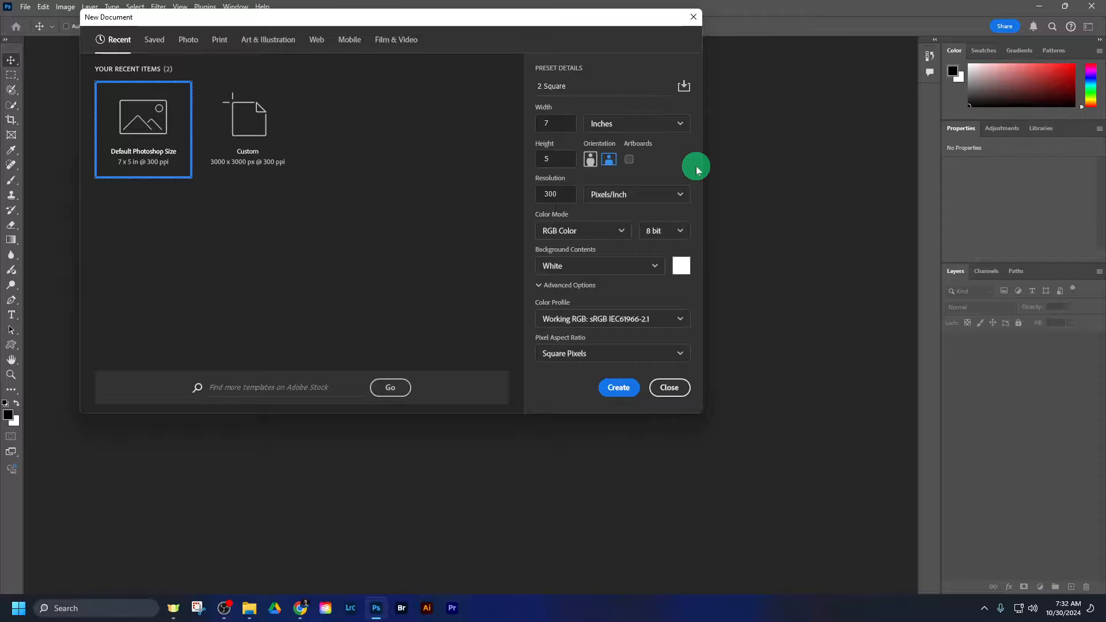
# Change the new document's units to pixels and set both its width and height to 1080
pyautogui.click(682, 128)
pyautogui.click(664, 148)
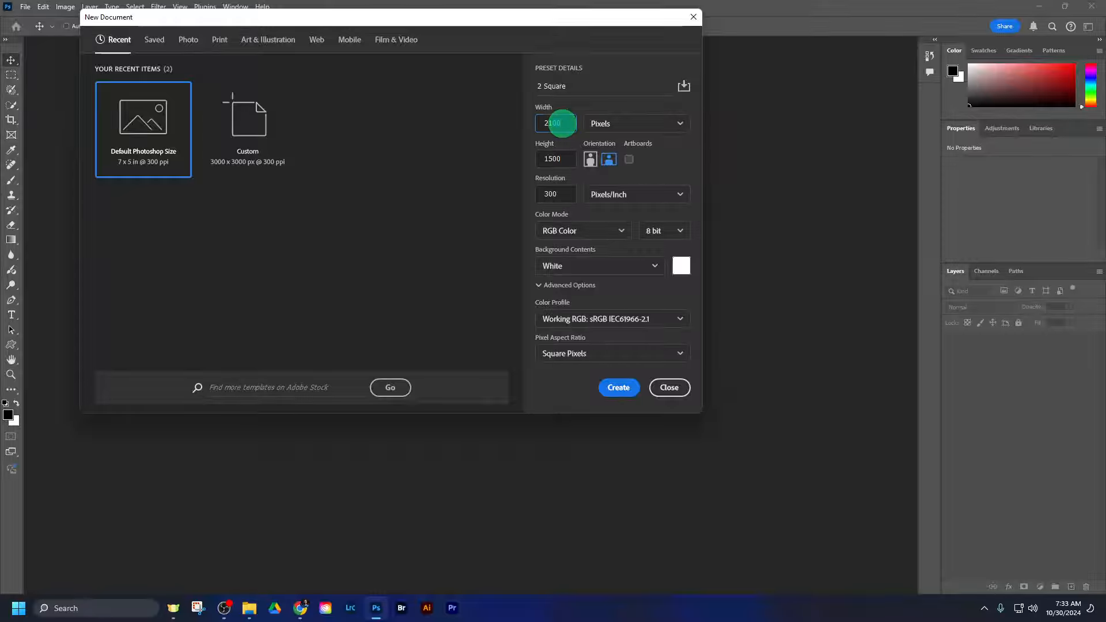
pyautogui.doubleClick(561, 123)
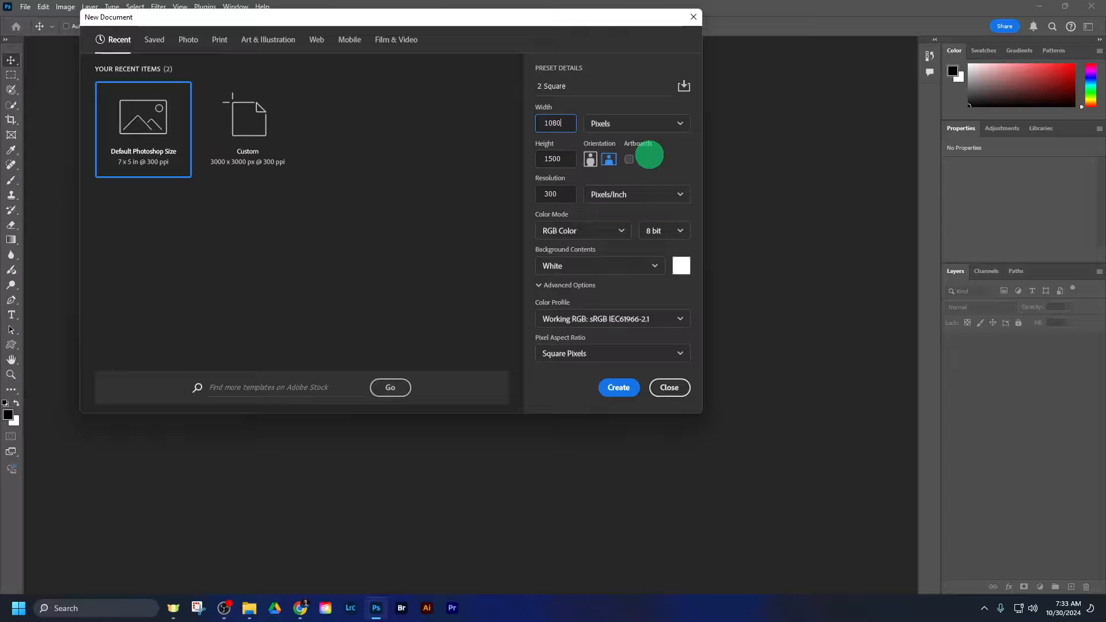
pyautogui.doubleClick(553, 164)
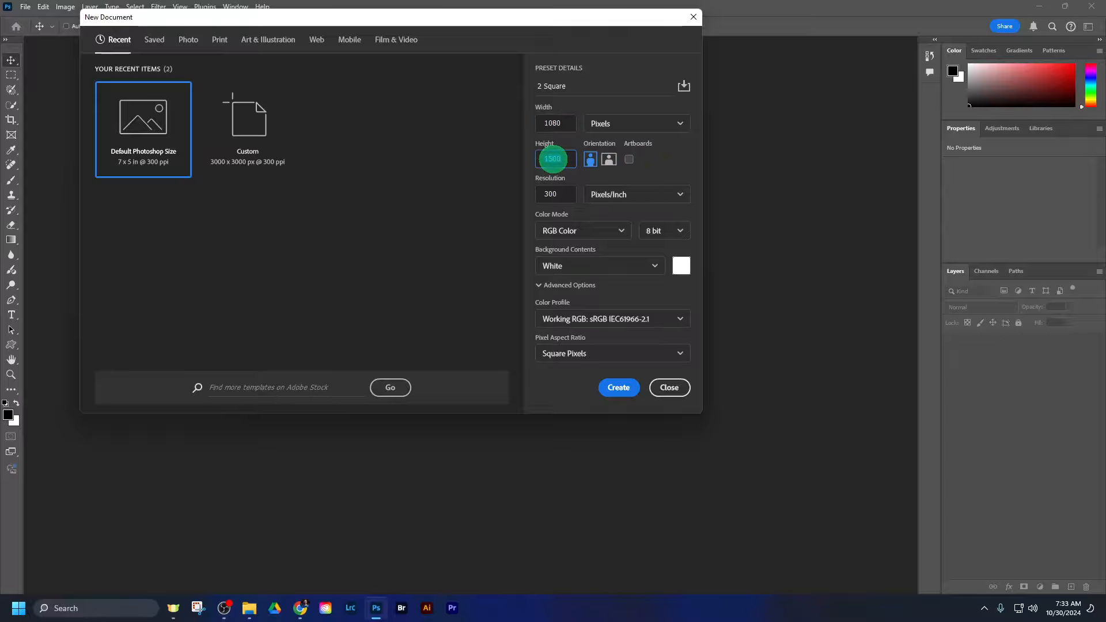
pyautogui.write('1080')
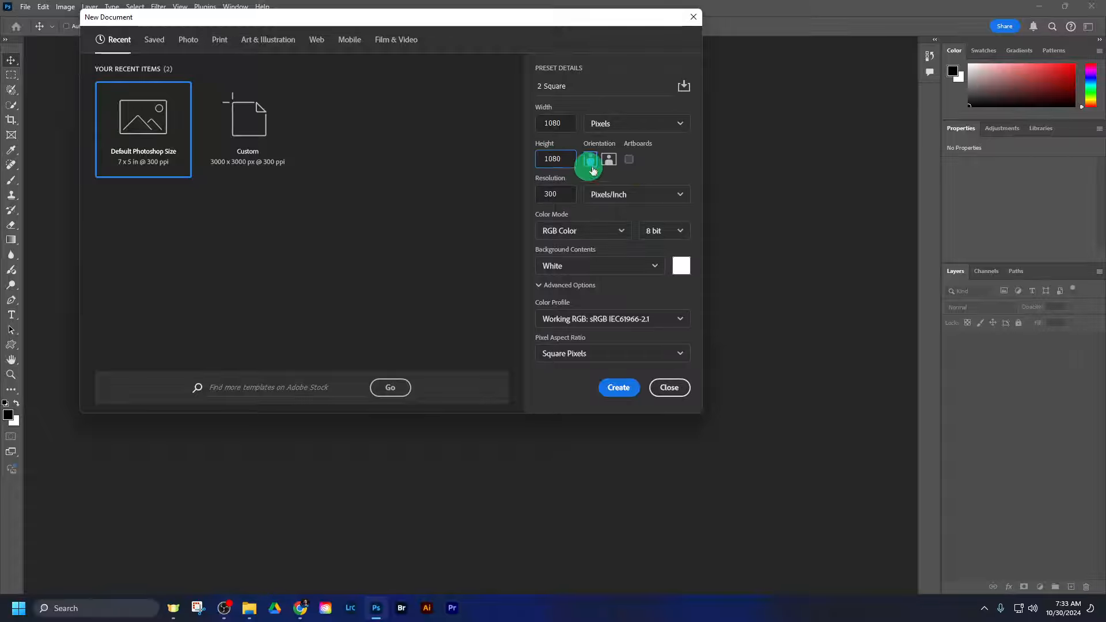
pyautogui.click(684, 169)
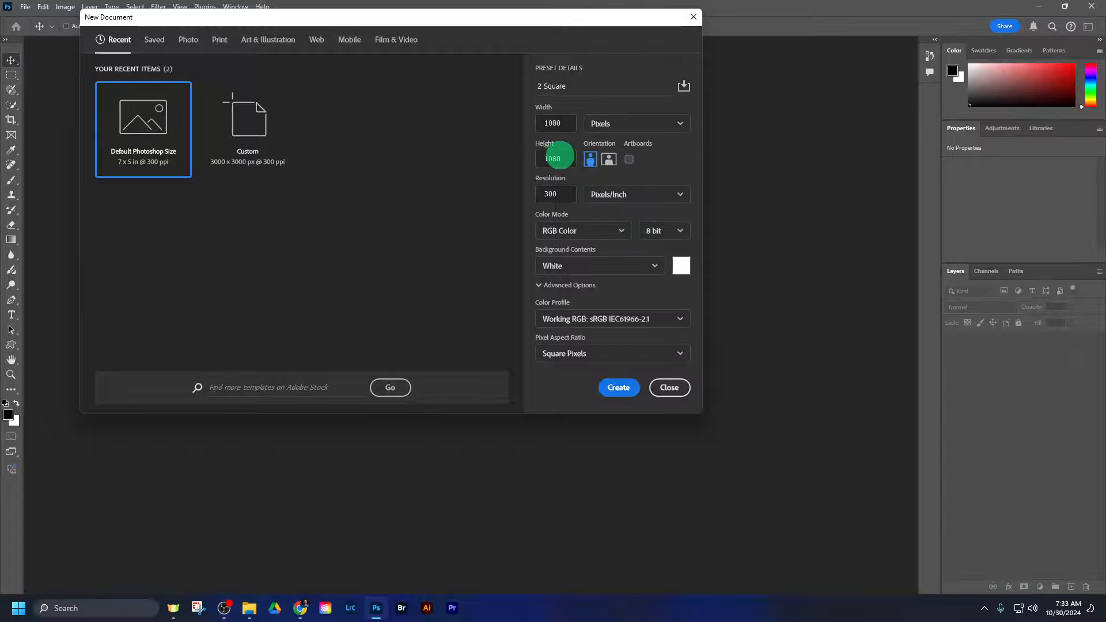
# Switch to the browser to view the sample Instagram carousel image with its slide divisions, and return to Photoshop
pyautogui.click(300, 554)
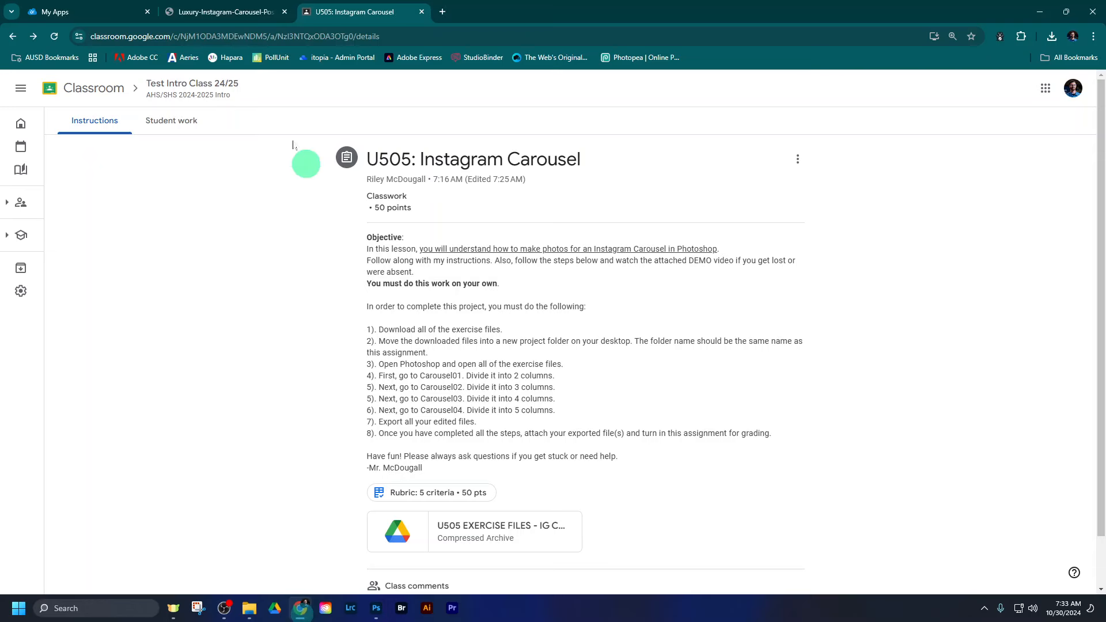
pyautogui.click(199, 11)
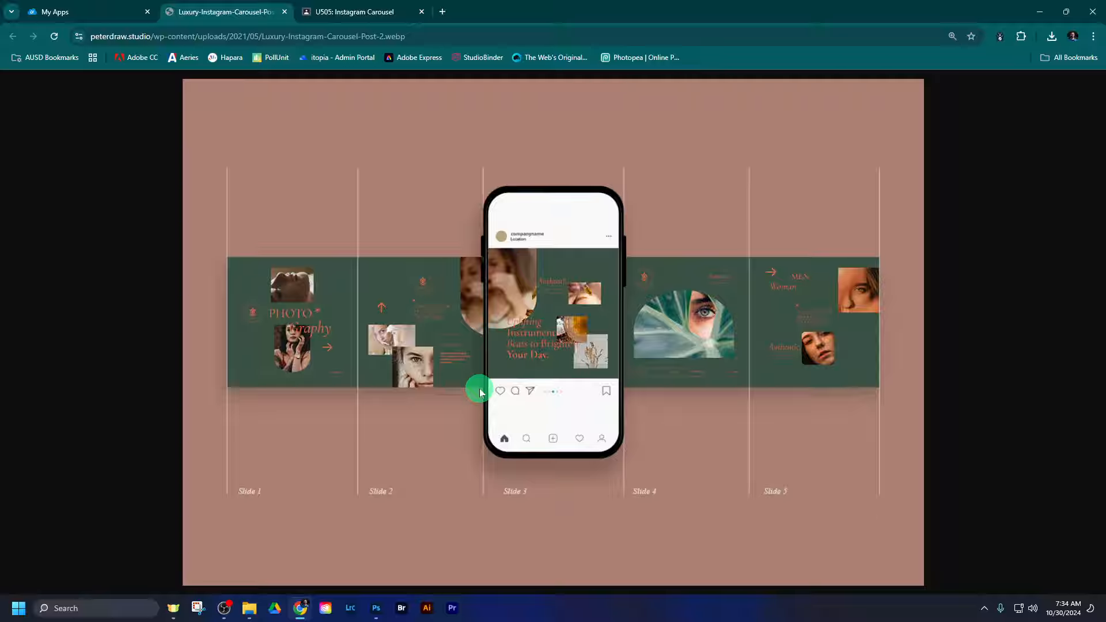
pyautogui.click(376, 604)
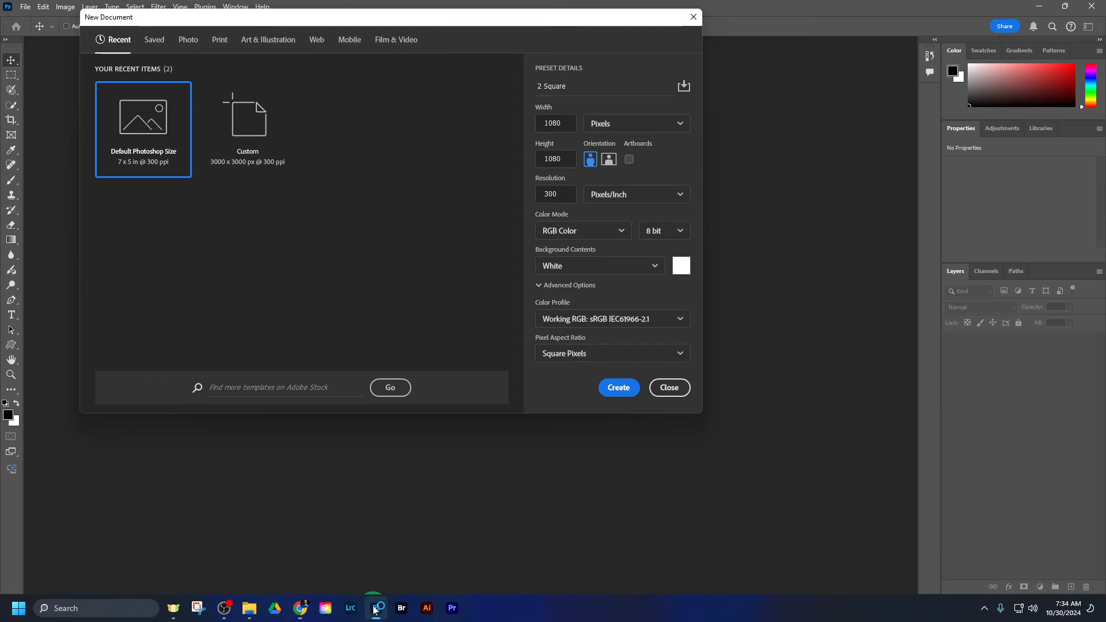
# Set the document's width to 2160 pixels and create the 2 Square document
pyautogui.doubleClick(559, 122)
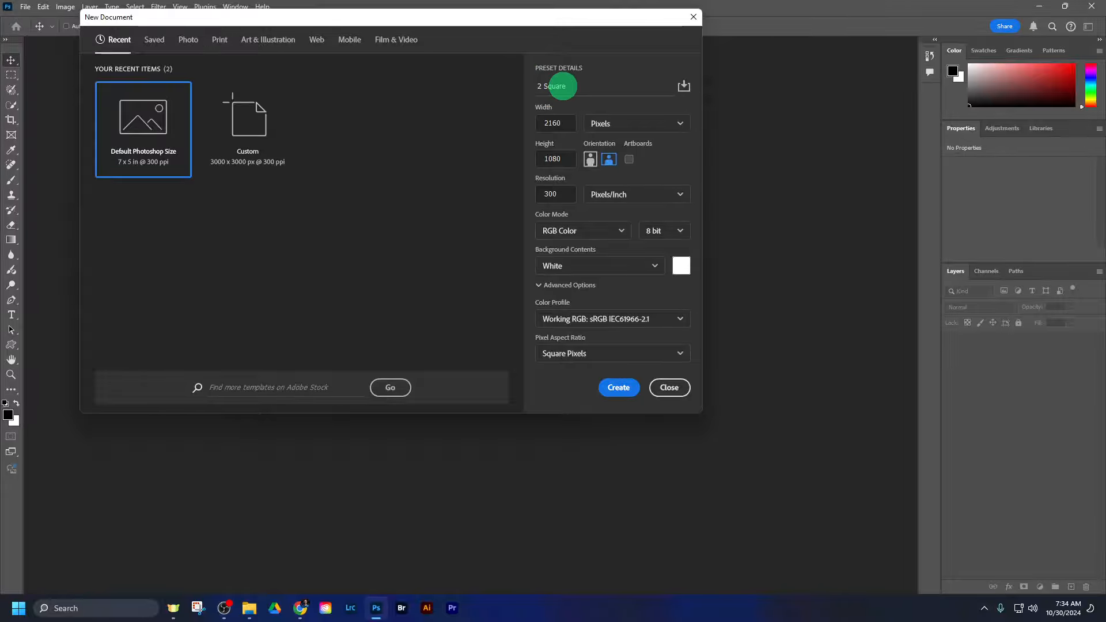
pyautogui.click(619, 387)
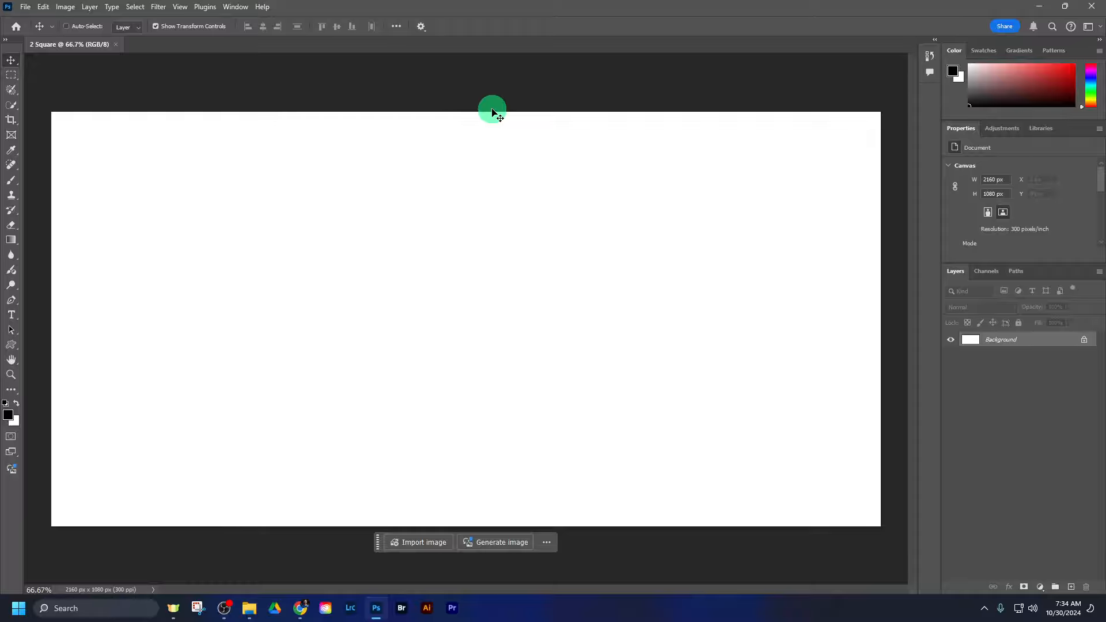
pyautogui.scroll(-1, 490, 116)
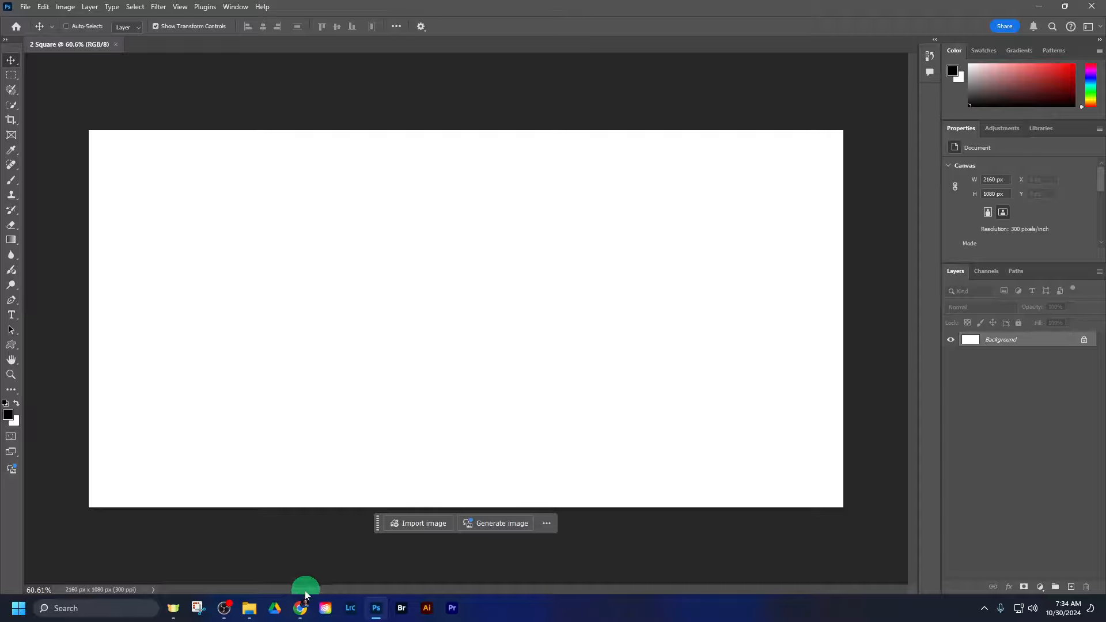
# Check the column instruction for Carousel01 in the U505: Instagram Carousel assignment in the browser, and return to Photoshop
pyautogui.click(299, 611)
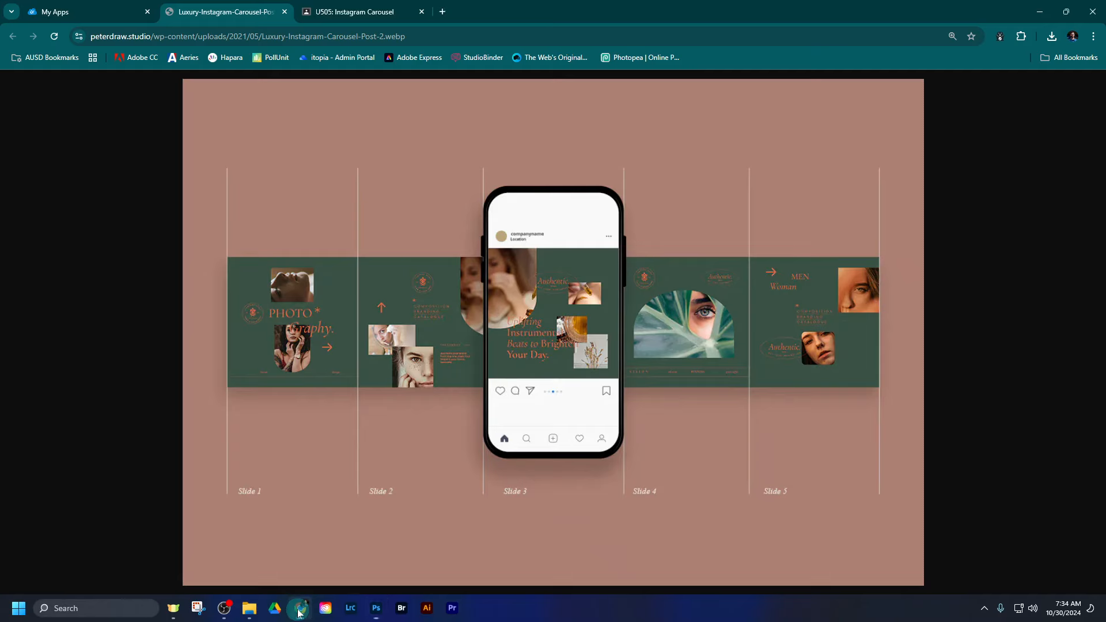
pyautogui.click(343, 12)
pyautogui.moveTo(422, 376); pyautogui.dragTo(576, 378)
pyautogui.click(580, 382)
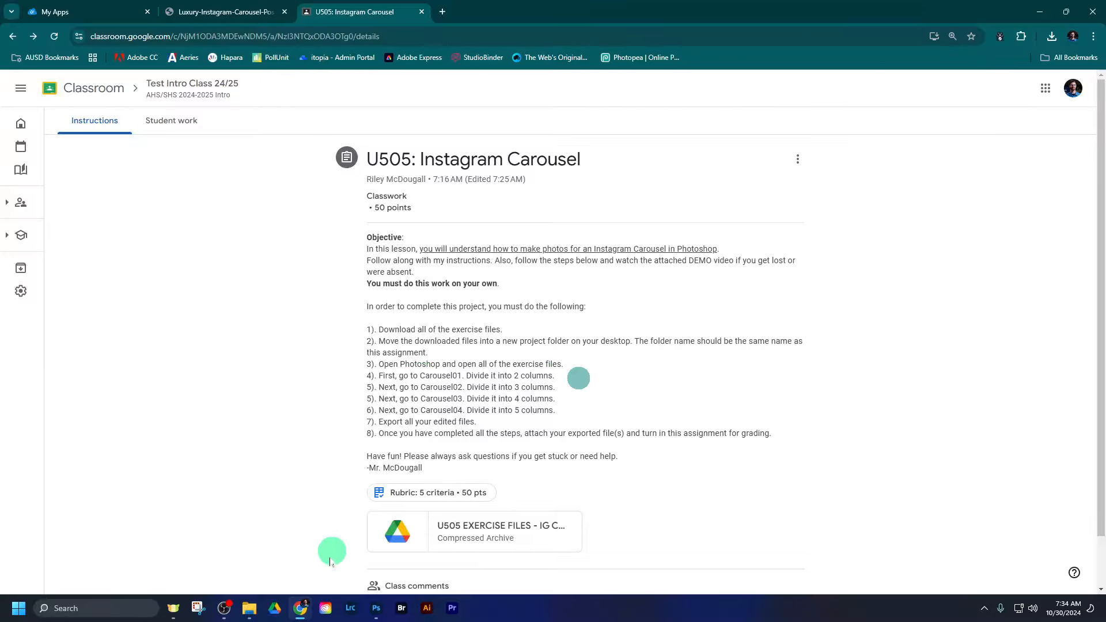
pyautogui.click(376, 609)
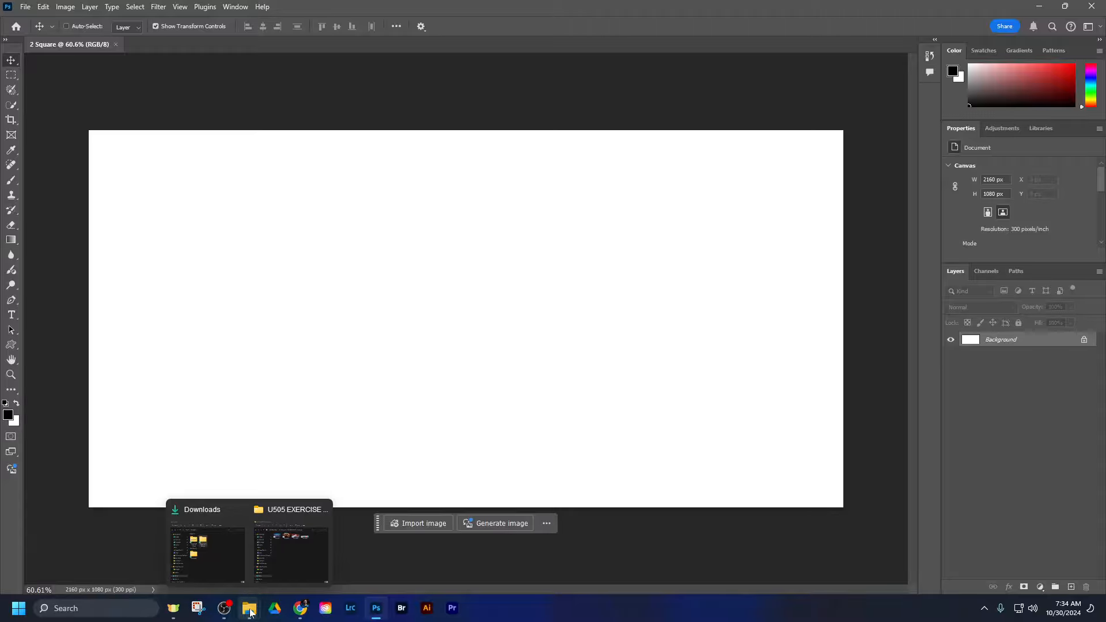
# Place the Carousel01 image from the U505 EXERCISE FILES - IG Carousel folder into the 2 Square document
pyautogui.moveTo(253, 610)
pyautogui.click(296, 561)
pyautogui.moveTo(776, 97); pyautogui.dragTo(830, 93)
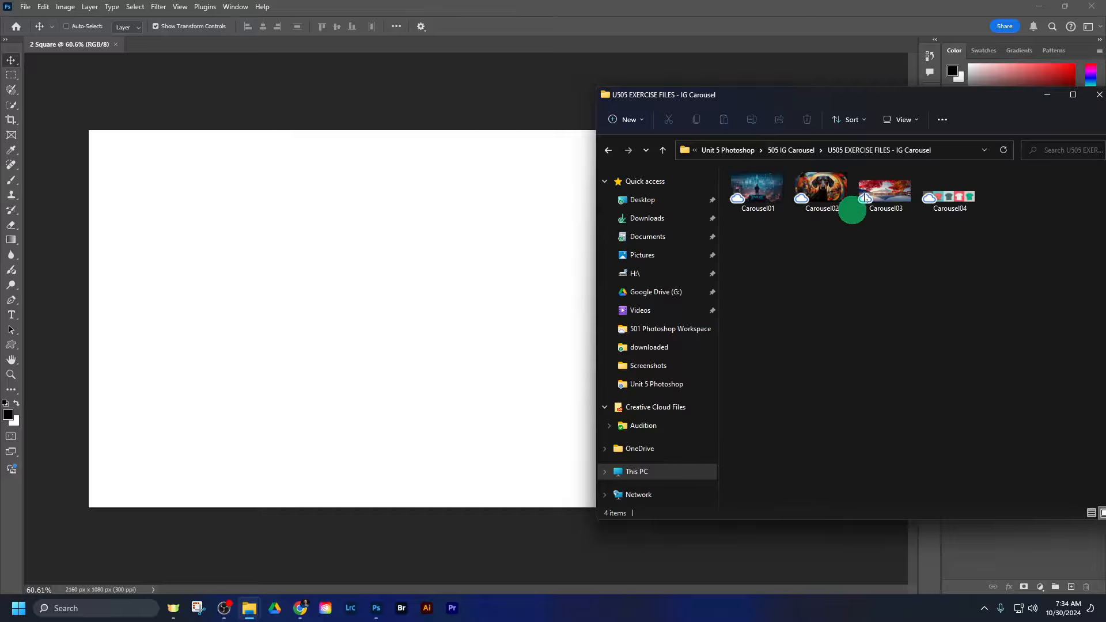
pyautogui.click(755, 203)
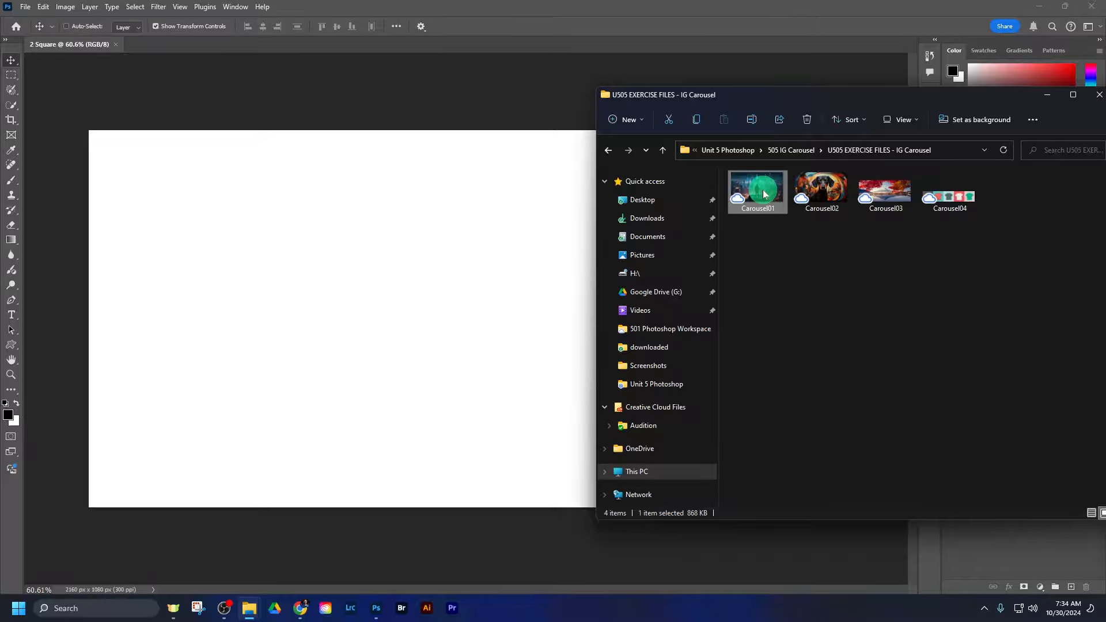
pyautogui.moveTo(762, 192); pyautogui.dragTo(452, 296)
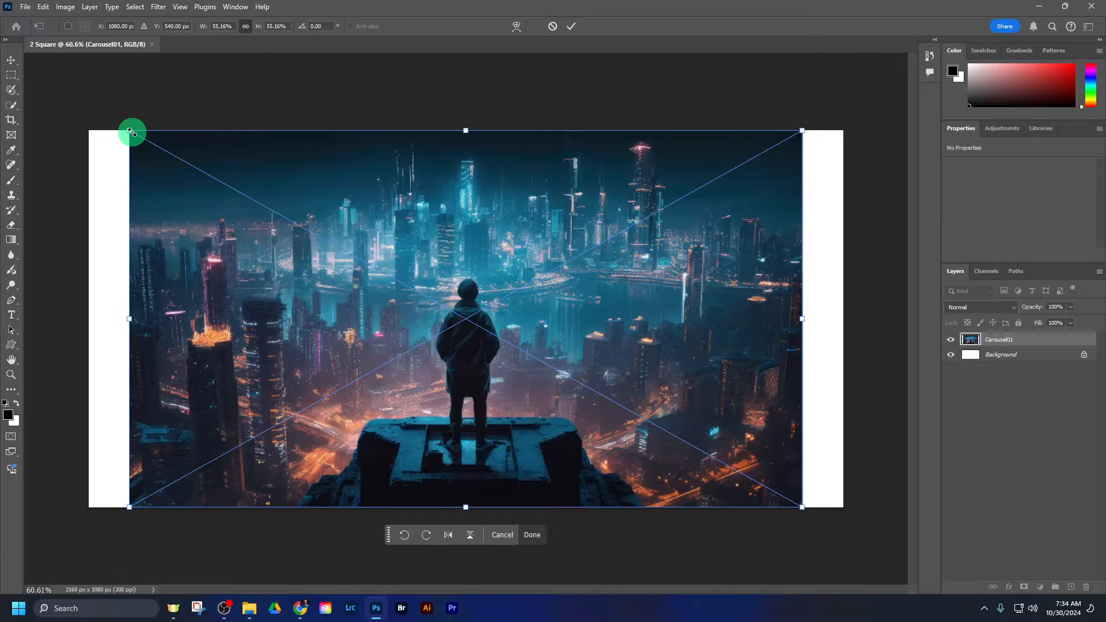
# Enlarge the placed Carousel01 image to about 63% so it covers the whole canvas, and centre it
pyautogui.moveTo(131, 132); pyautogui.dragTo(81, 104)
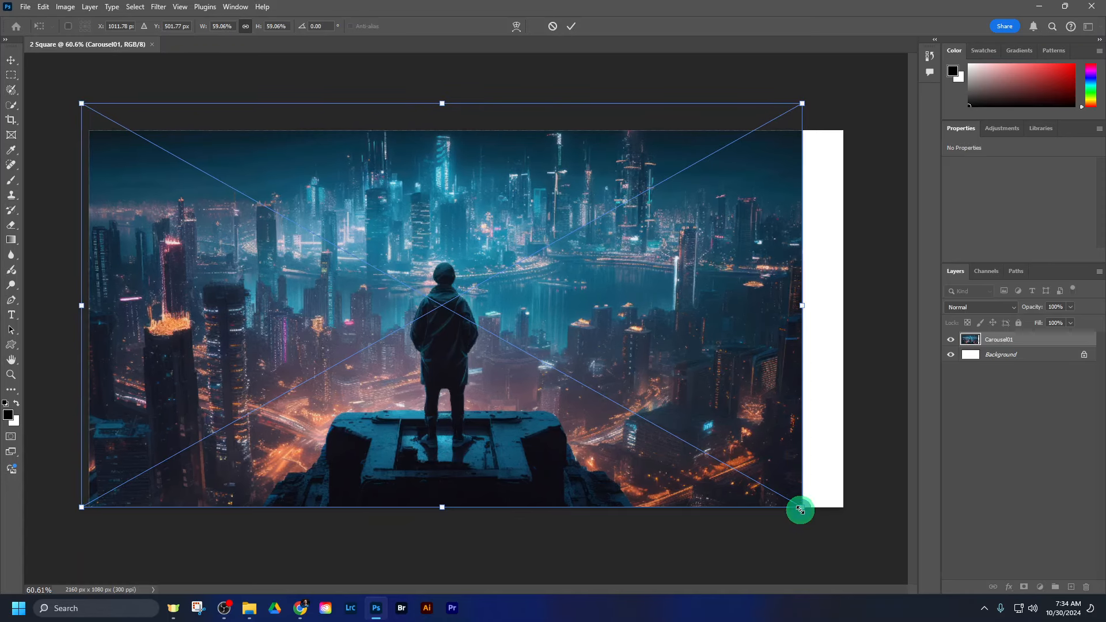
pyautogui.moveTo(803, 507); pyautogui.dragTo(849, 538)
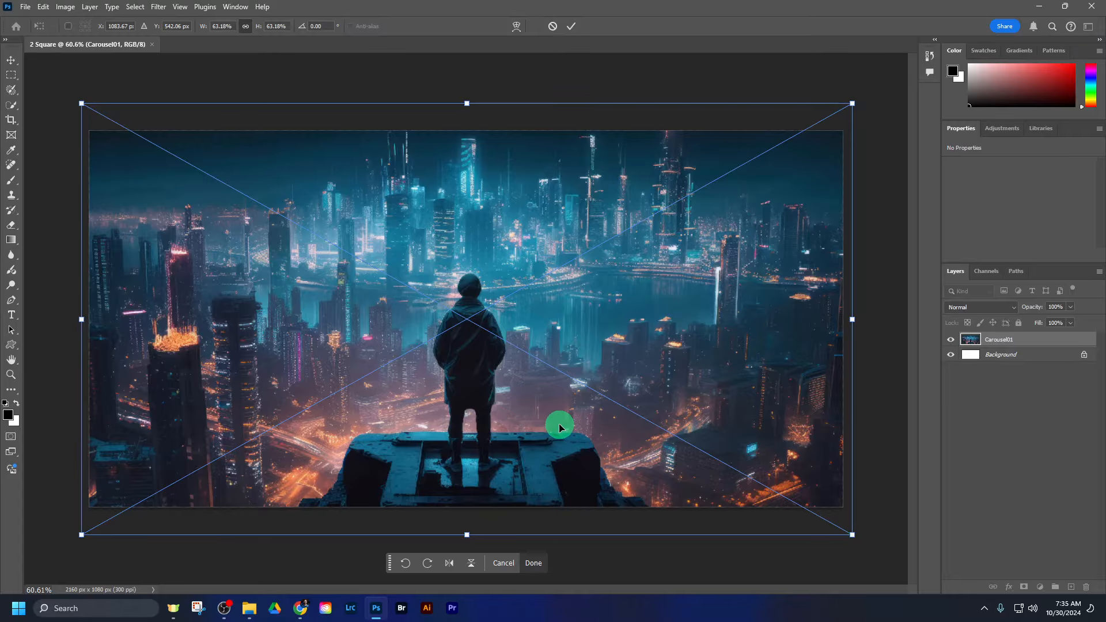
pyautogui.moveTo(559, 423); pyautogui.dragTo(500, 420)
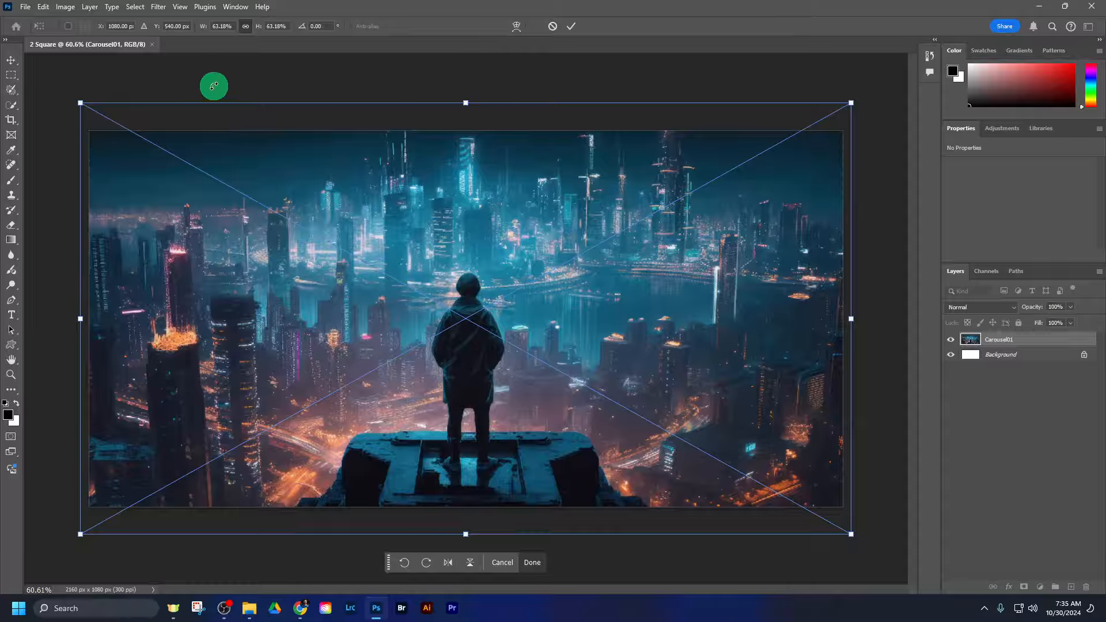
# Commit the placement of the Carousel01 image and deselect its layer
pyautogui.click(180, 7)
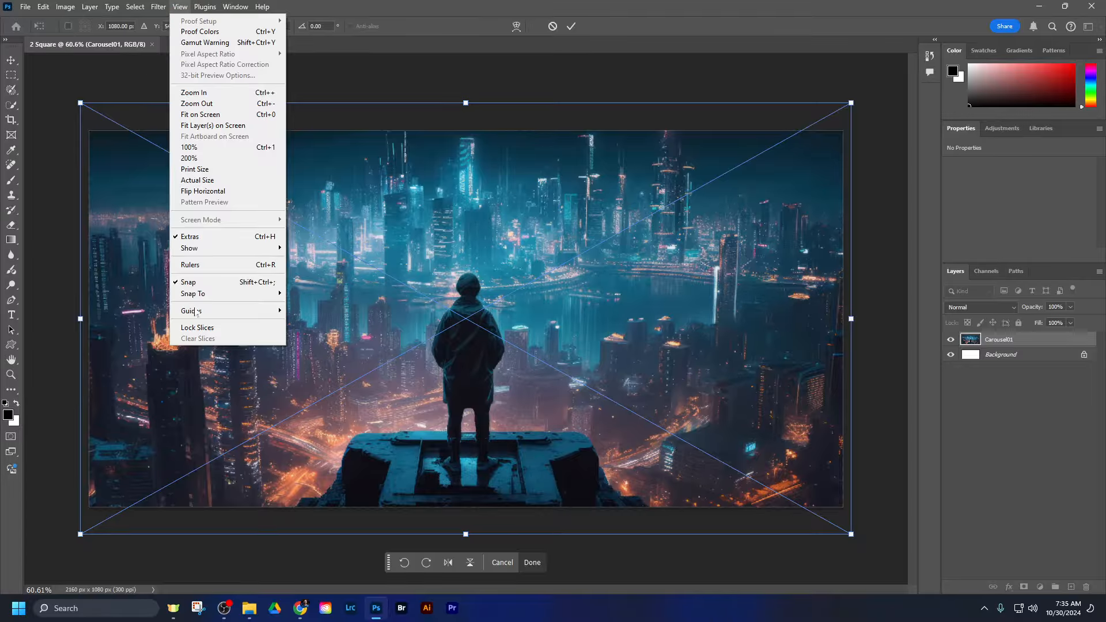
pyautogui.moveTo(196, 311)
pyautogui.click(346, 309)
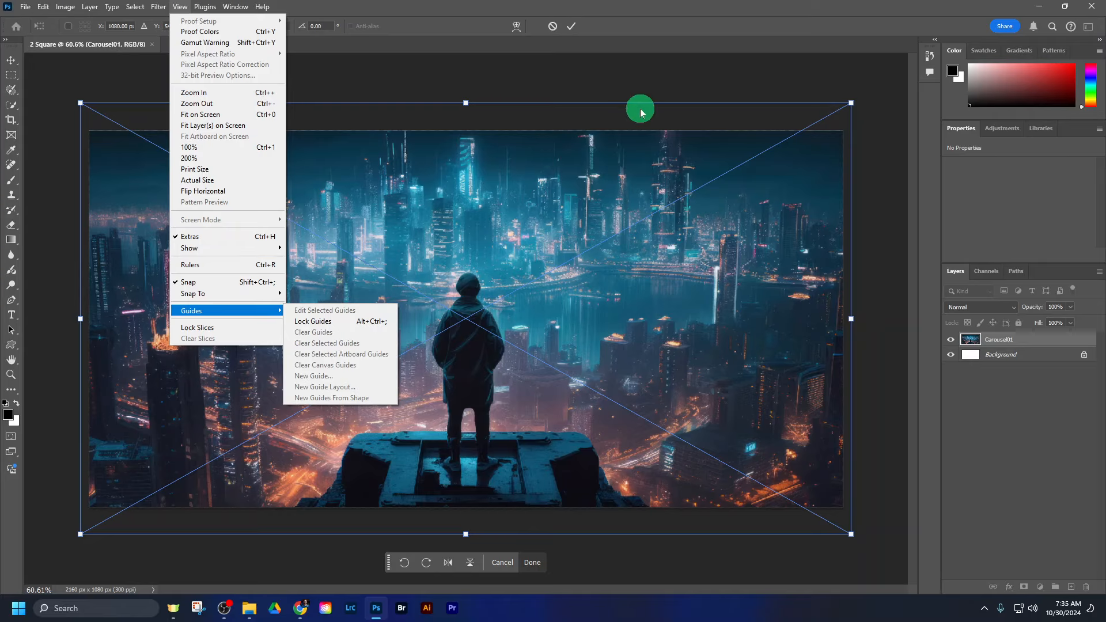
pyautogui.click(1046, 484)
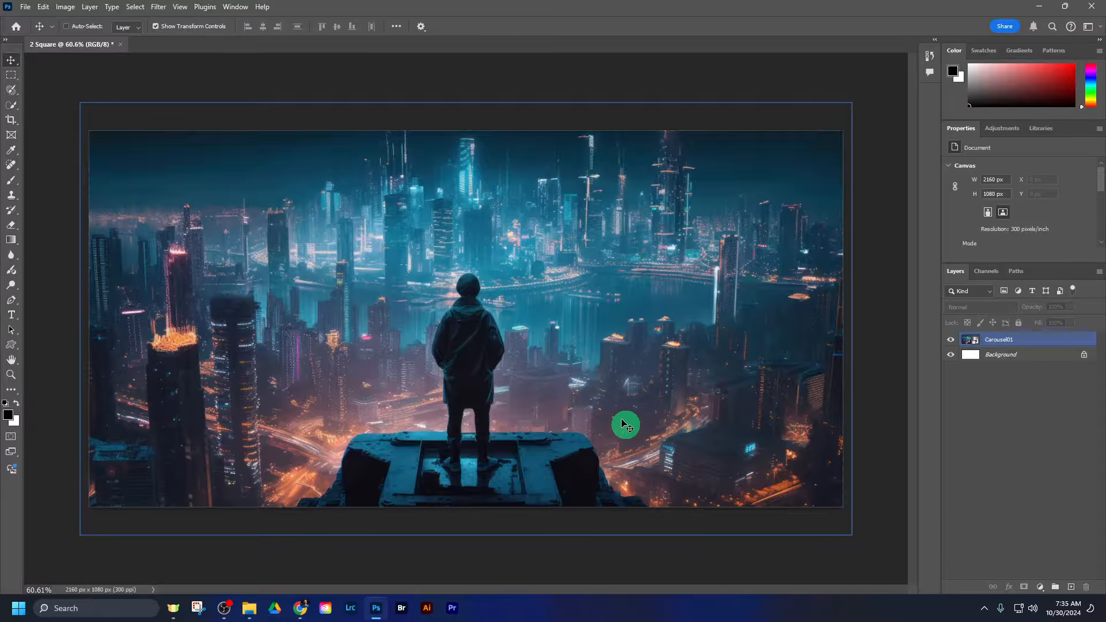
pyautogui.click(951, 460)
pyautogui.click(888, 462)
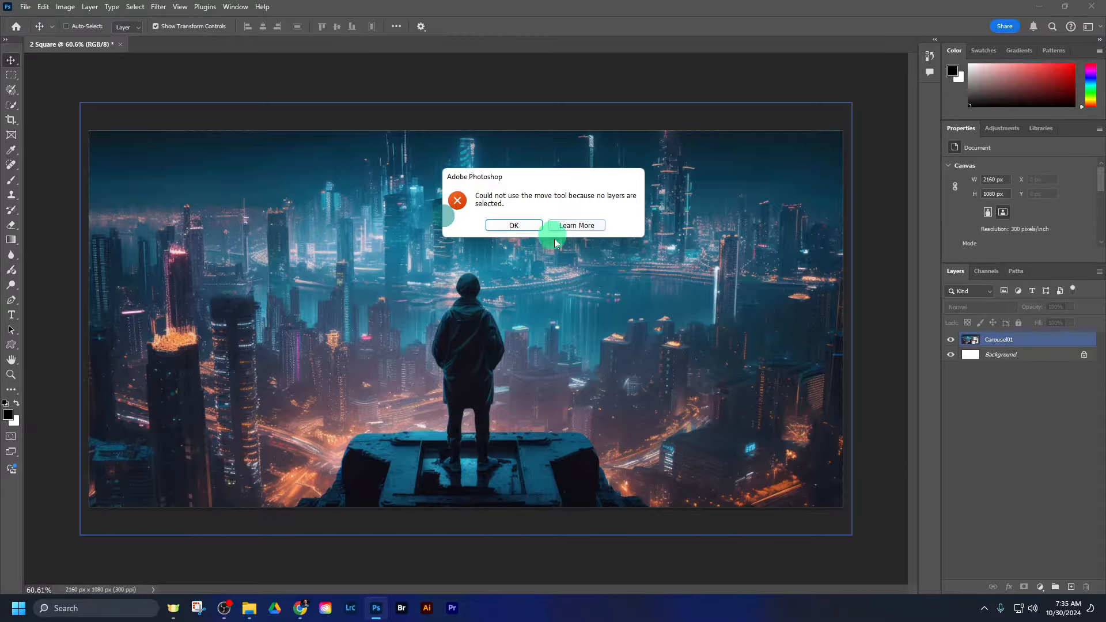
pyautogui.click(513, 225)
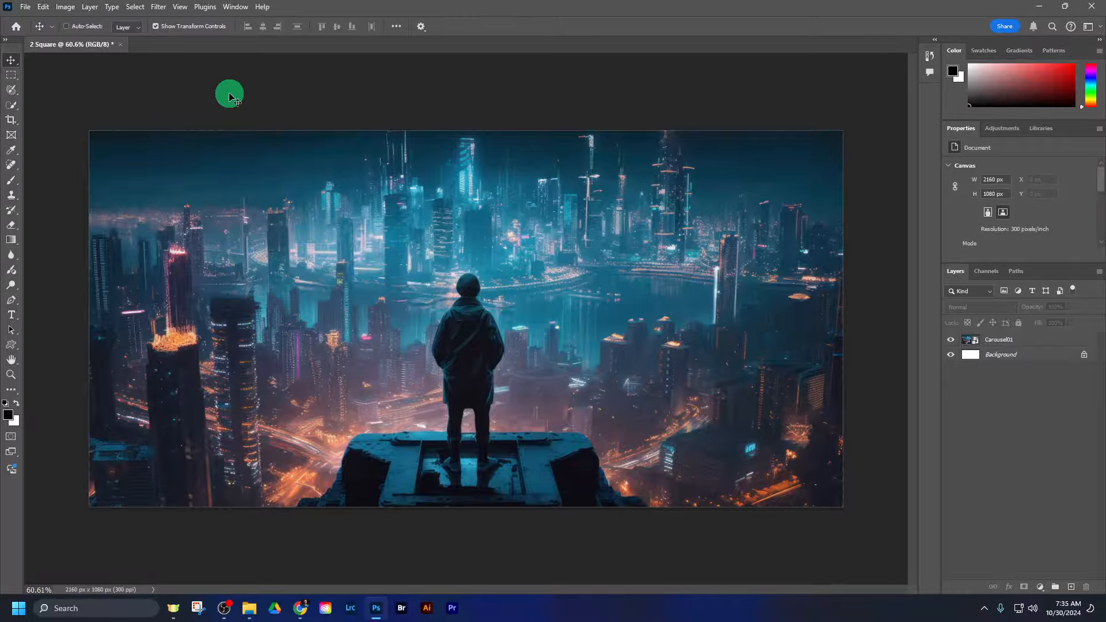
# Start a new guide layout for the canvas and clear its column gutter value
pyautogui.click(91, 7)
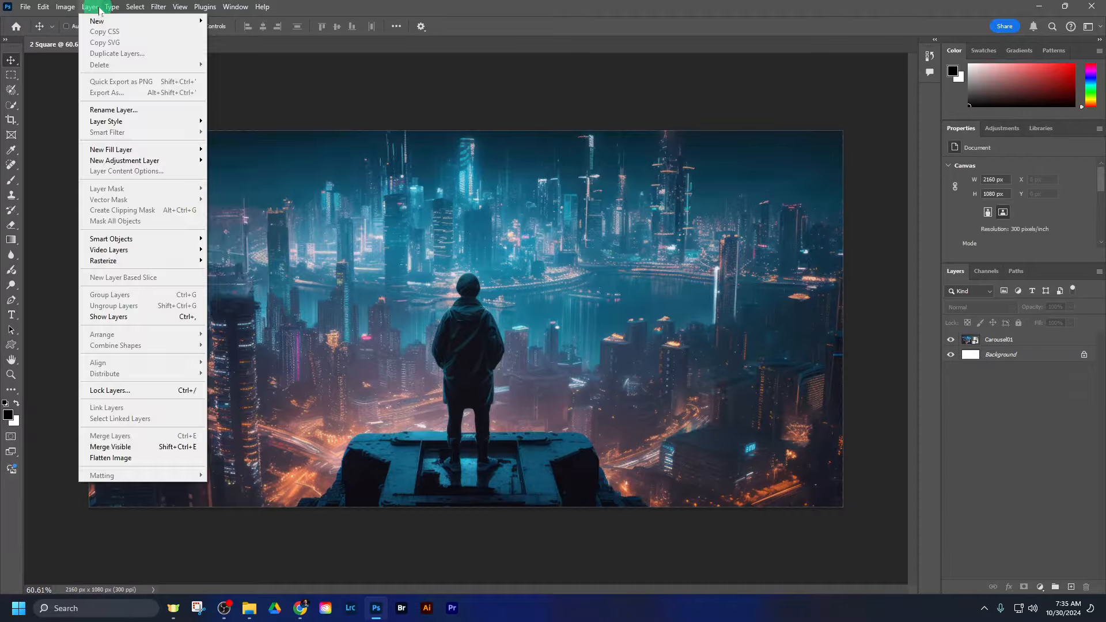
pyautogui.moveTo(183, 8)
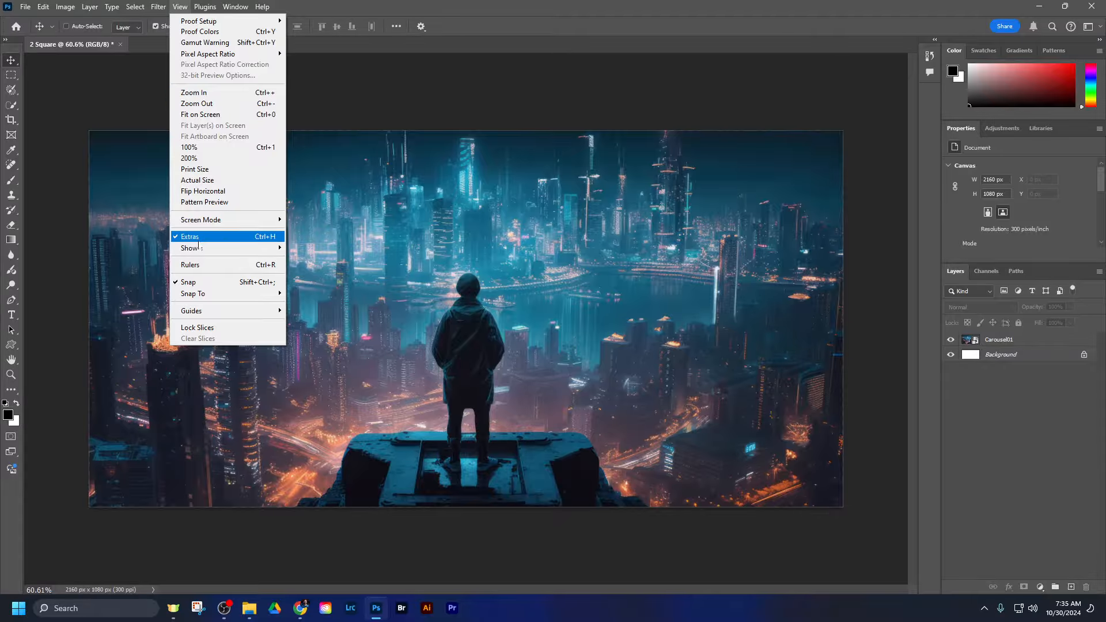
pyautogui.moveTo(204, 313)
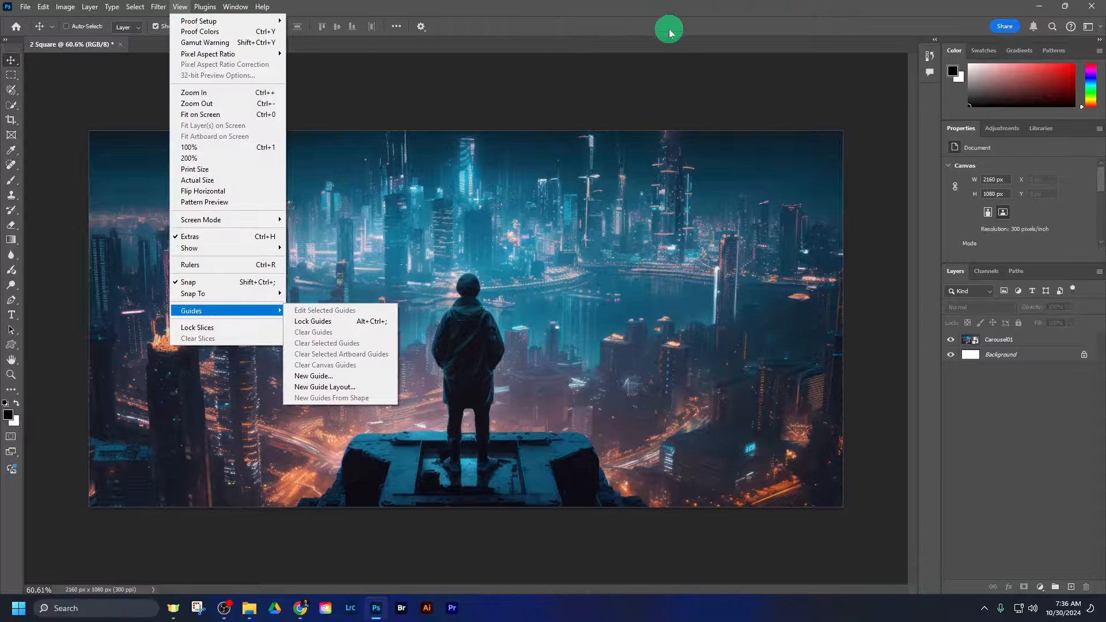
pyautogui.click(339, 389)
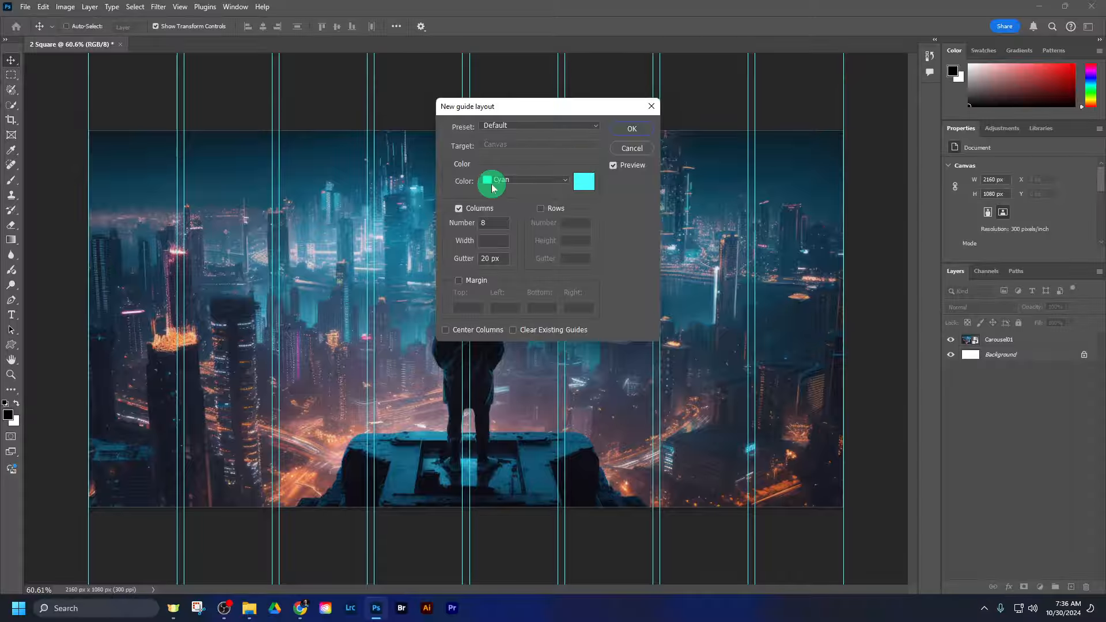
pyautogui.moveTo(542, 110); pyautogui.dragTo(717, 93)
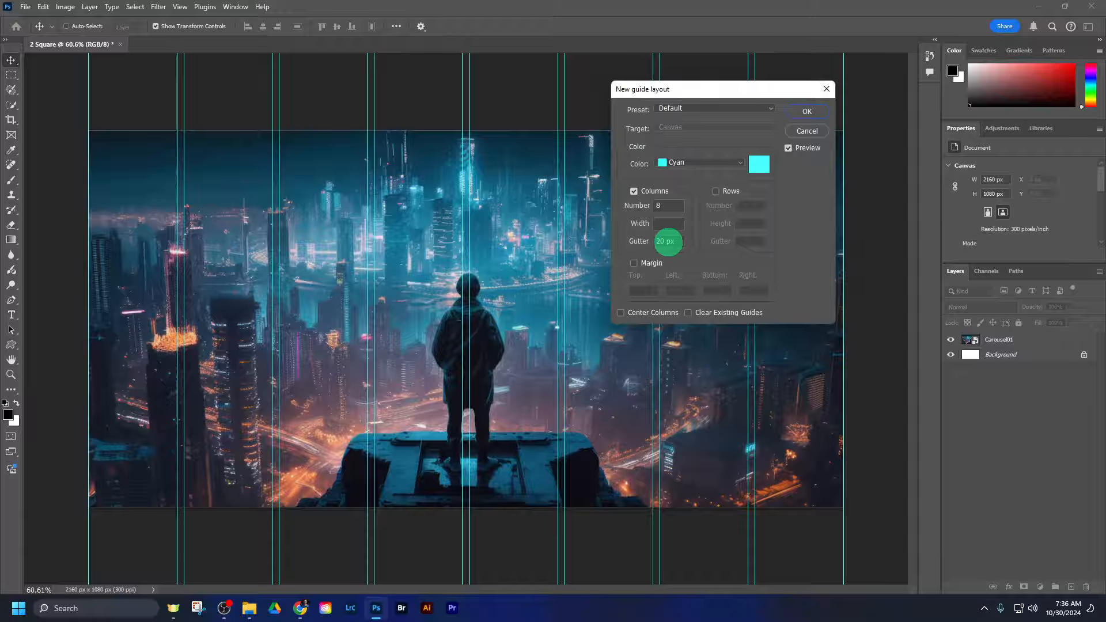
pyautogui.moveTo(664, 241); pyautogui.dragTo(692, 243)
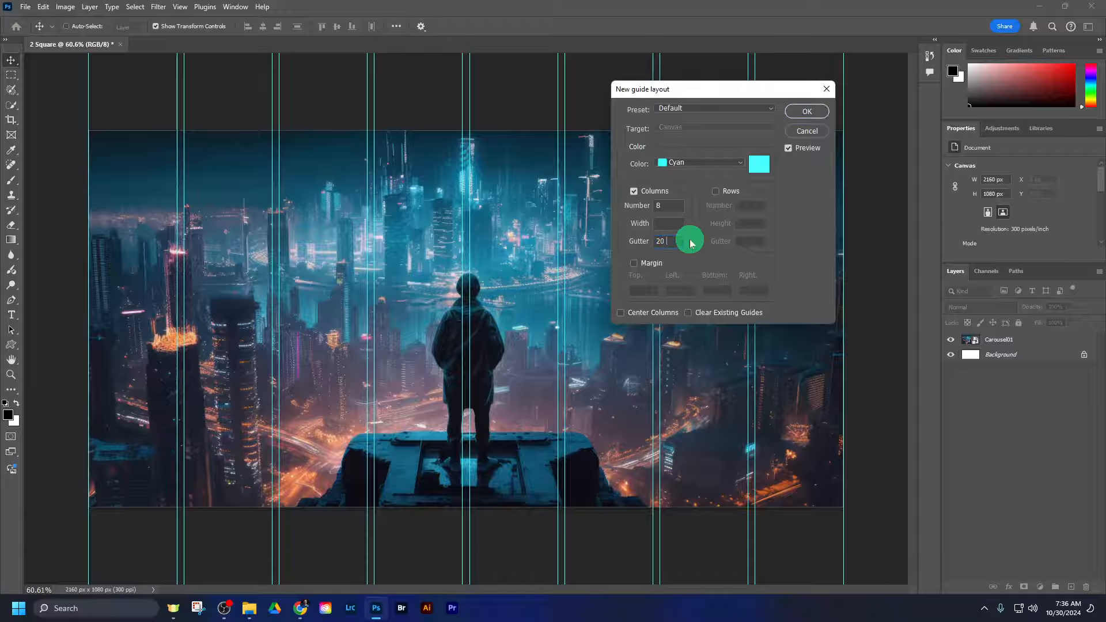
pyautogui.press('BackSpace')
pyautogui.press('BackSpace')
pyautogui.press('BackSpace')
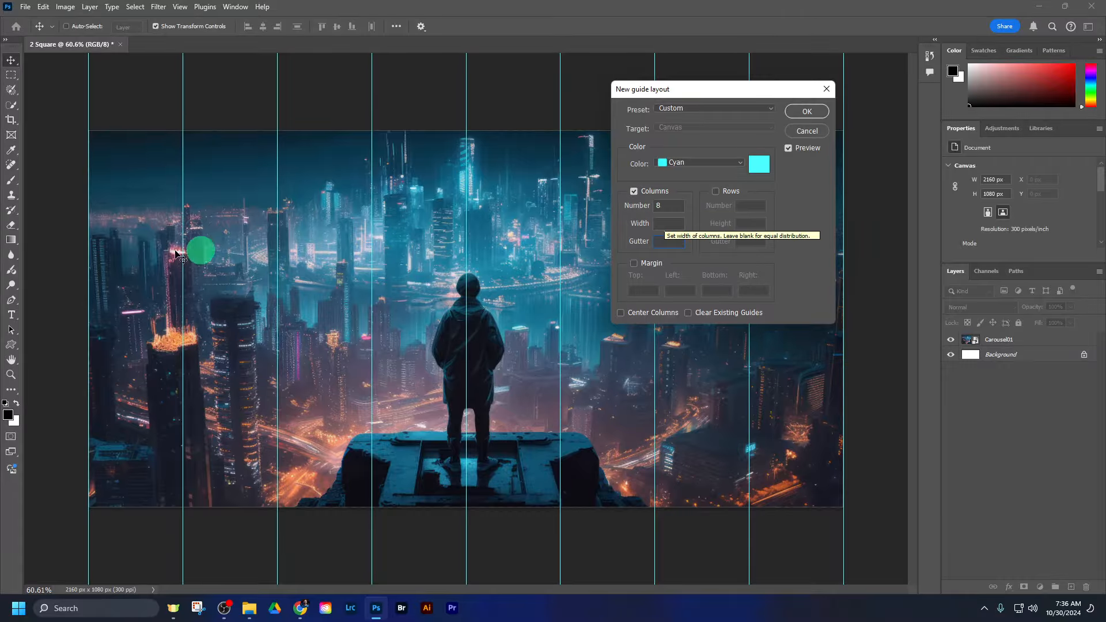
# Set the guide layout to 2 columns and apply it to the canvas
pyautogui.doubleClick(664, 205)
pyautogui.write('2')
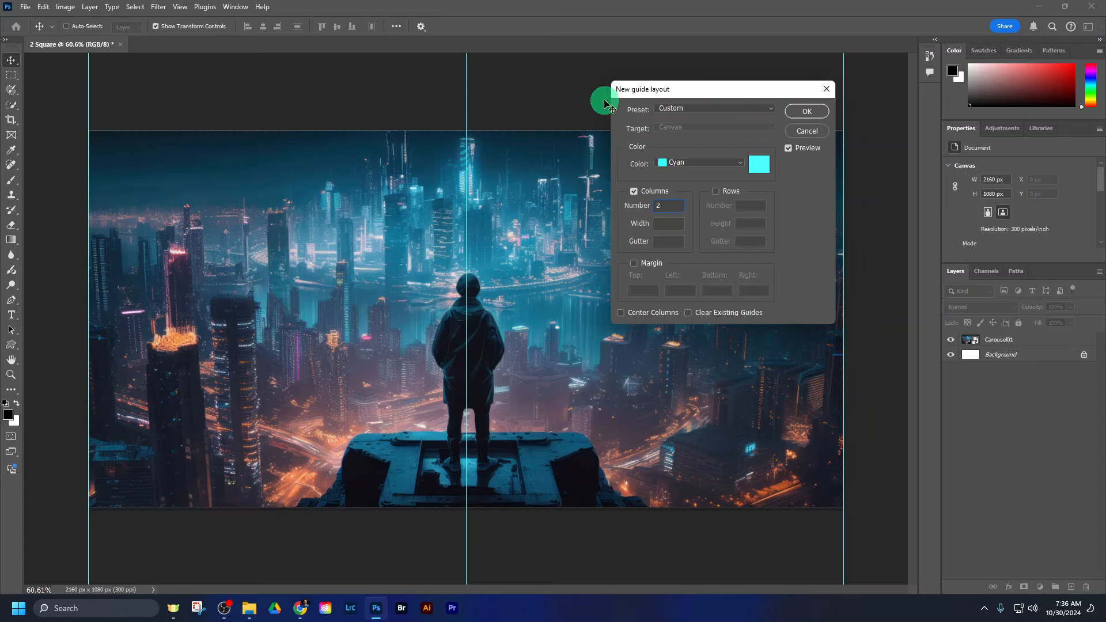
pyautogui.click(808, 112)
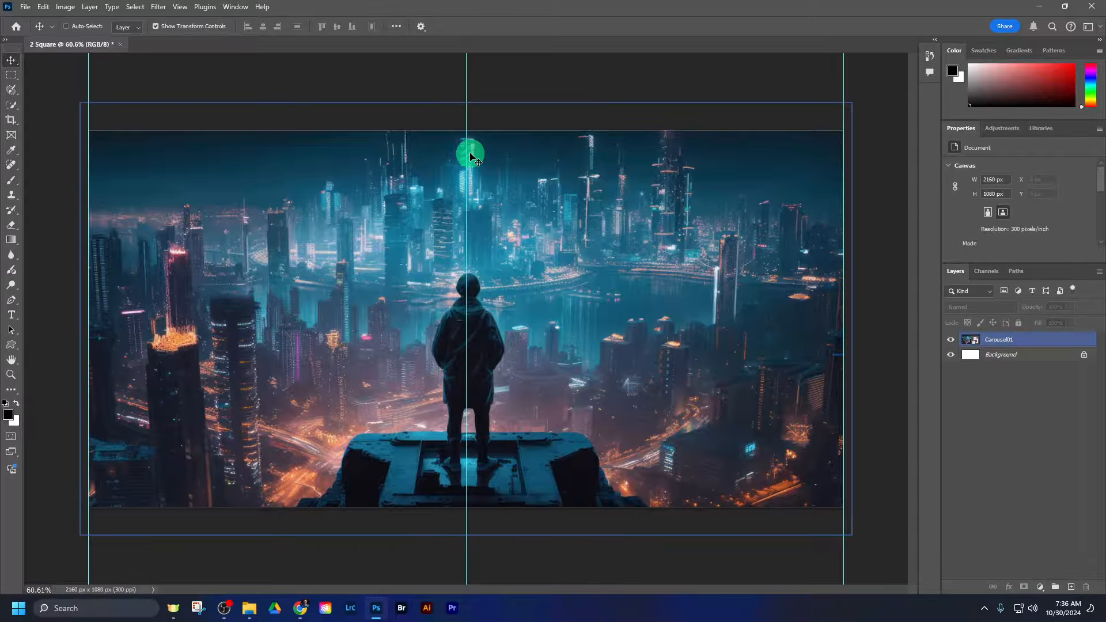
pyautogui.click(638, 424)
pyautogui.click(530, 228)
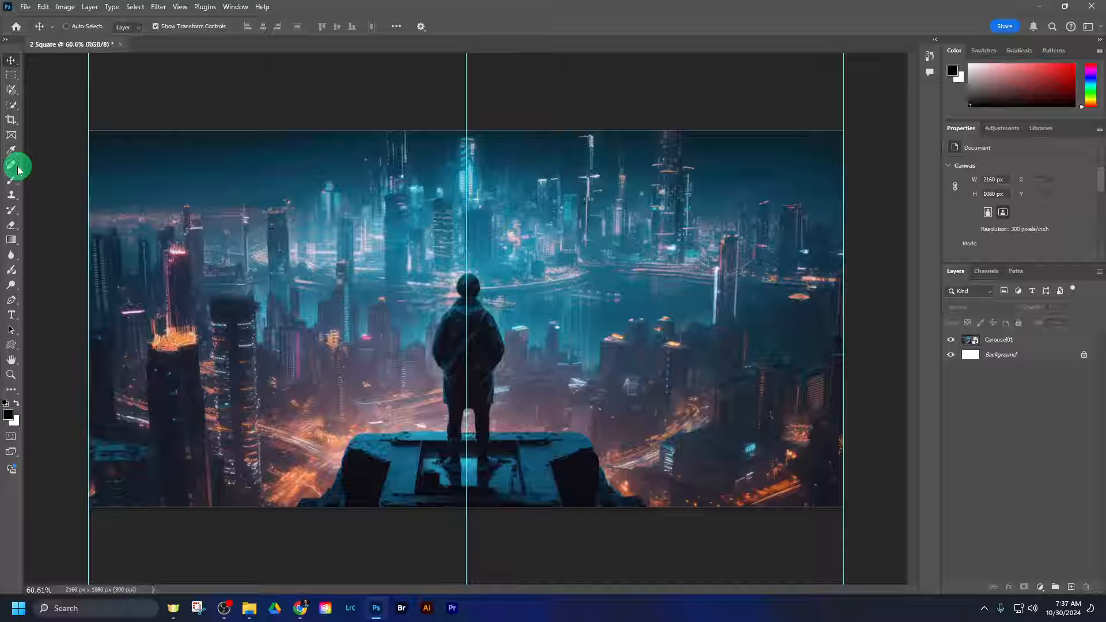
# Divide the canvas into slices from its guides using the Slice tool
pyautogui.click(12, 121)
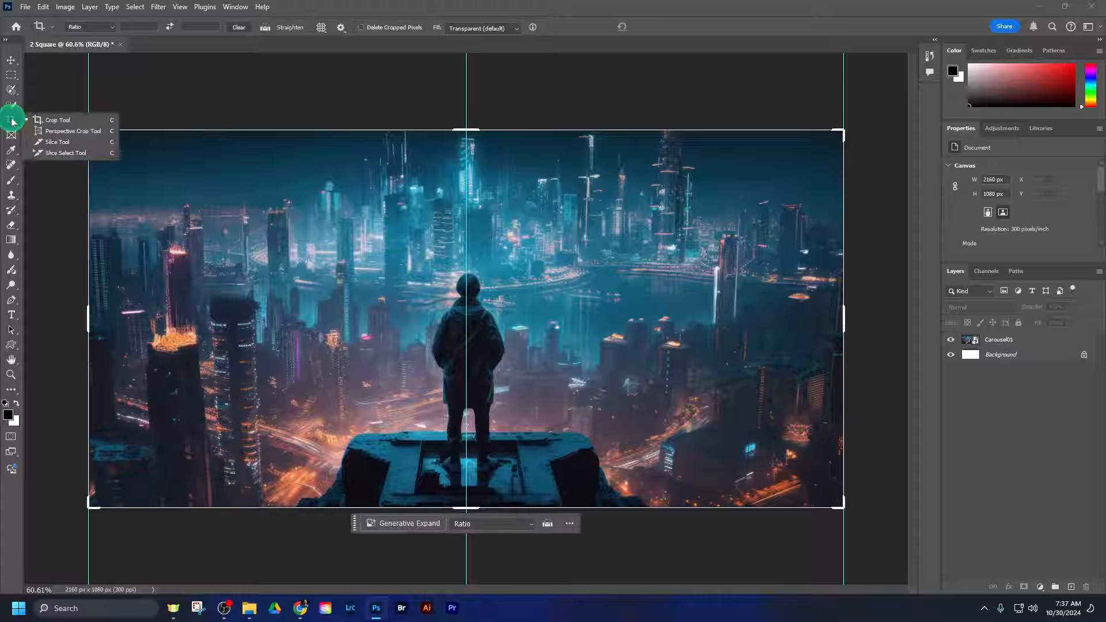
pyautogui.click(84, 145)
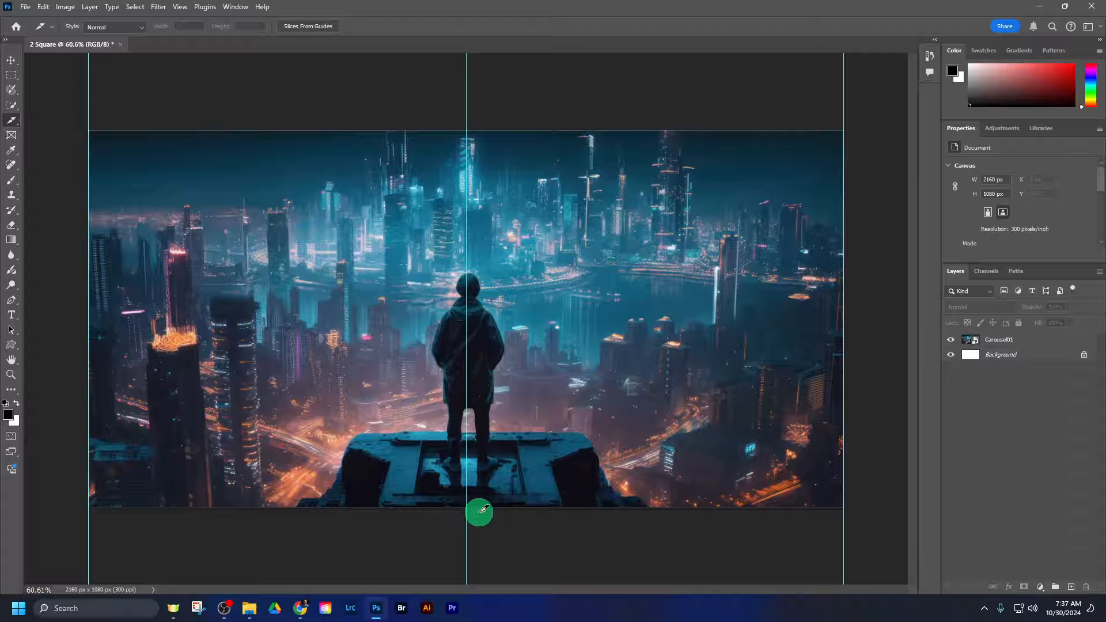
pyautogui.click(313, 27)
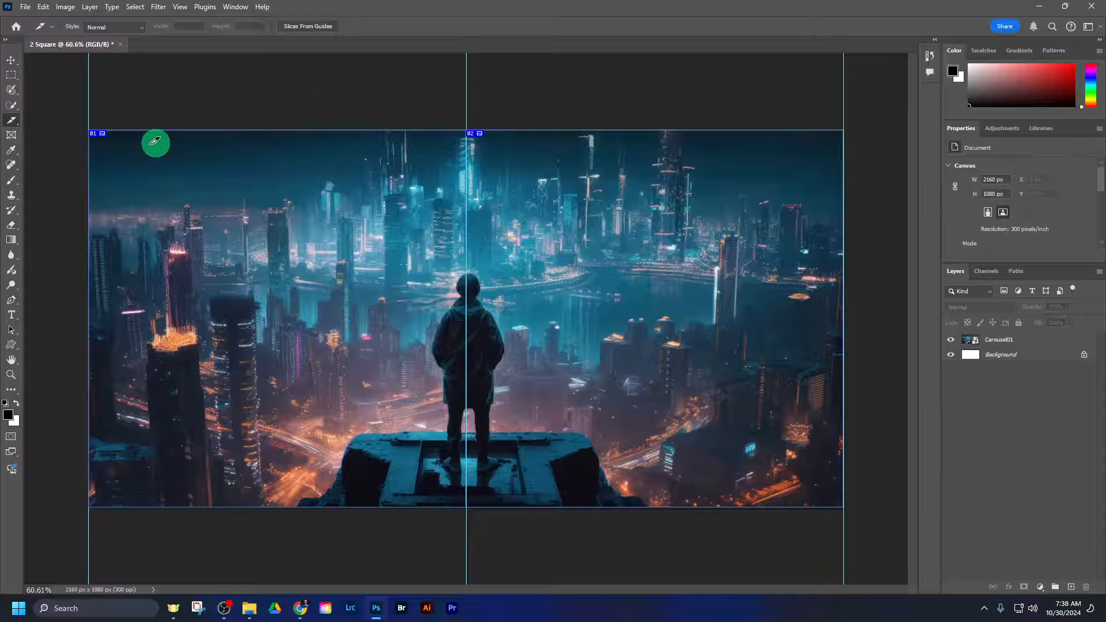
# Start a Save for Web (Legacy) export of the sliced image and set its format to JPEG
pyautogui.click(25, 7)
pyautogui.click(25, 7)
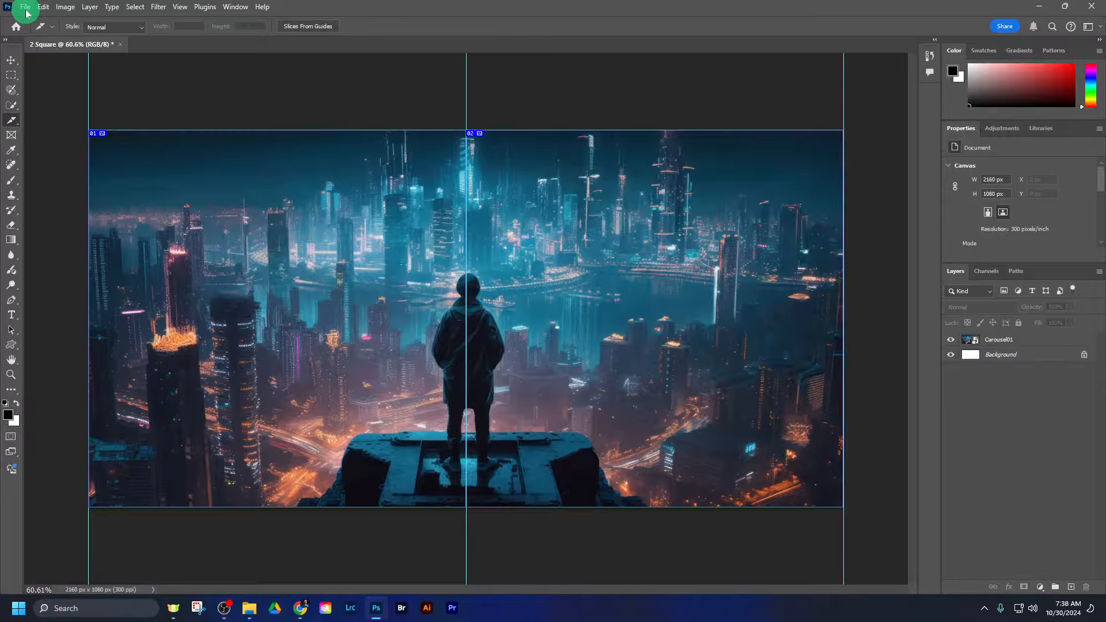
pyautogui.click(25, 7)
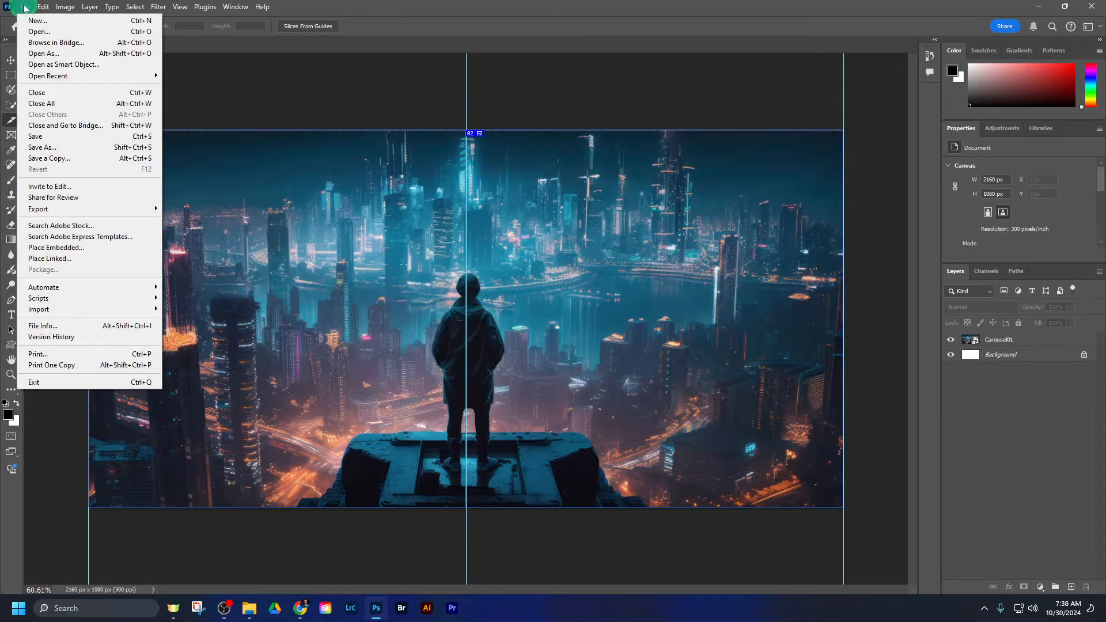
pyautogui.moveTo(115, 213)
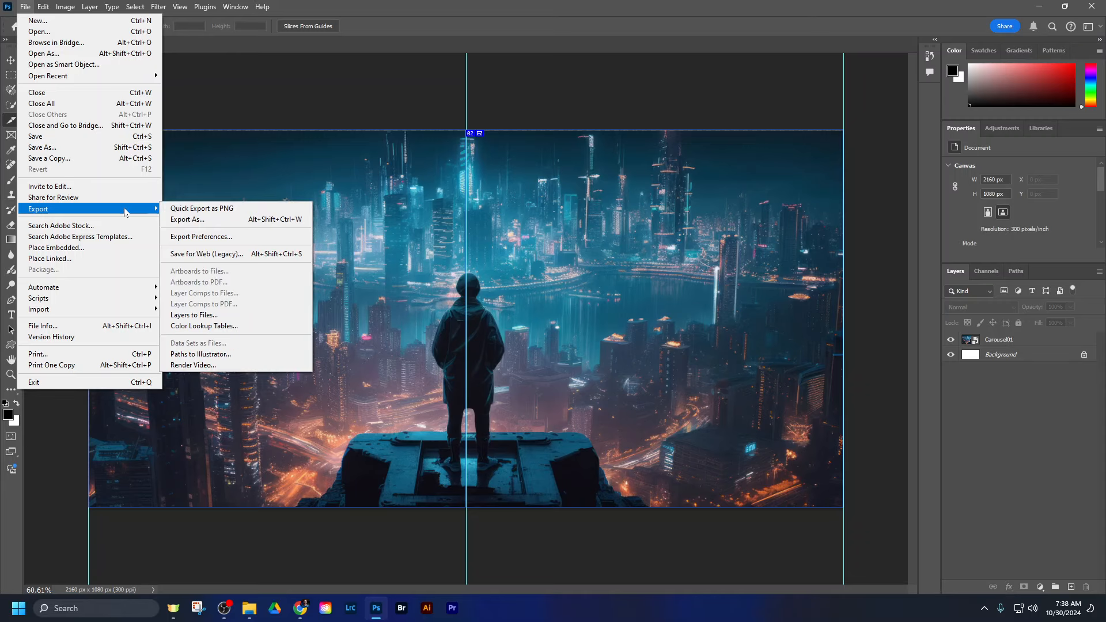
pyautogui.click(194, 210)
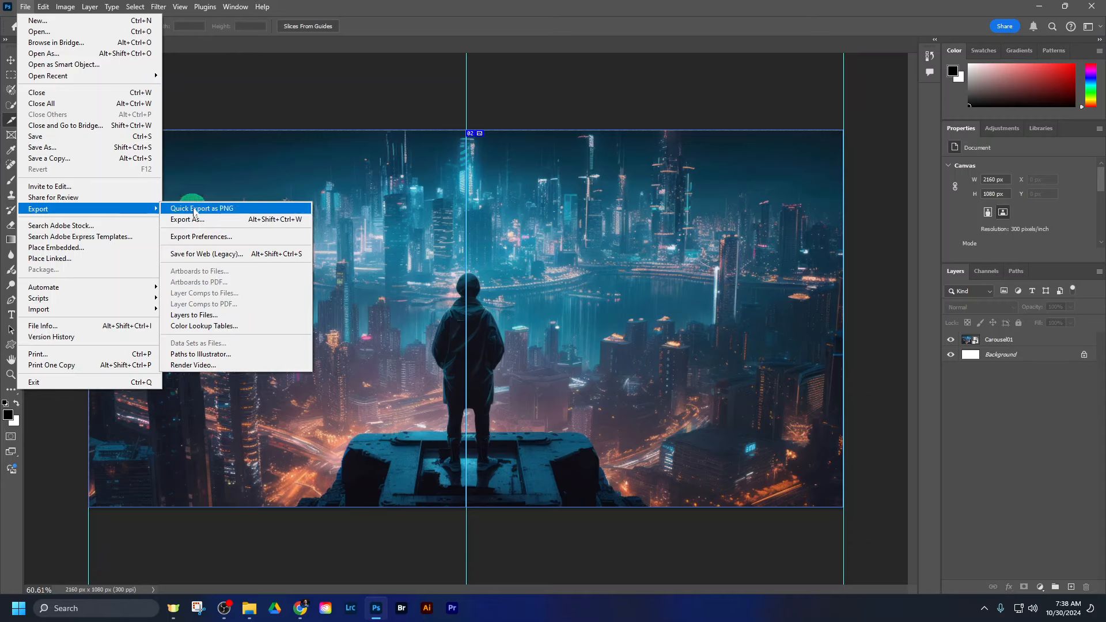
pyautogui.click(272, 255)
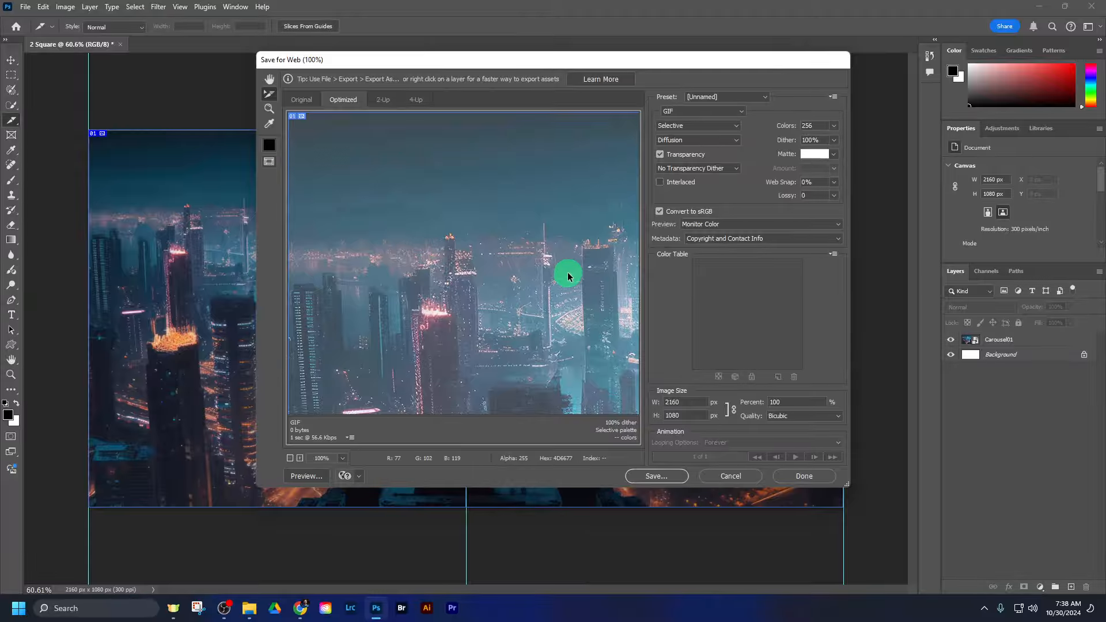
pyautogui.click(735, 113)
pyautogui.click(729, 130)
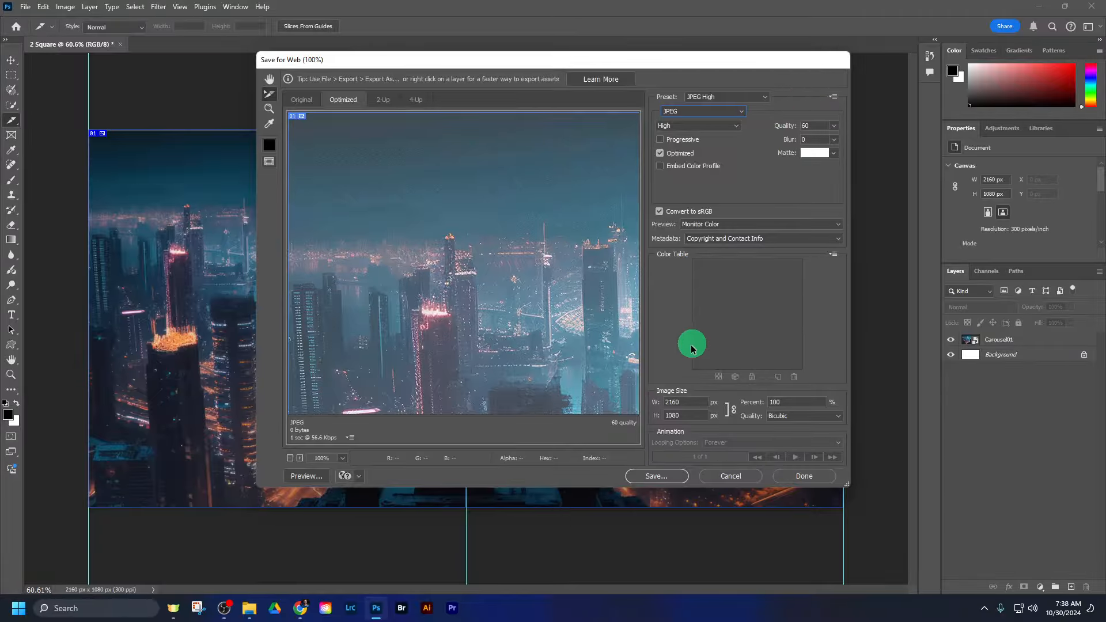
# Start saving the optimized images and choose Google Drive's Intro to Graphics AHS > Unit 5 Photoshop > 505 IG Carousel folder as destination
pyautogui.click(659, 478)
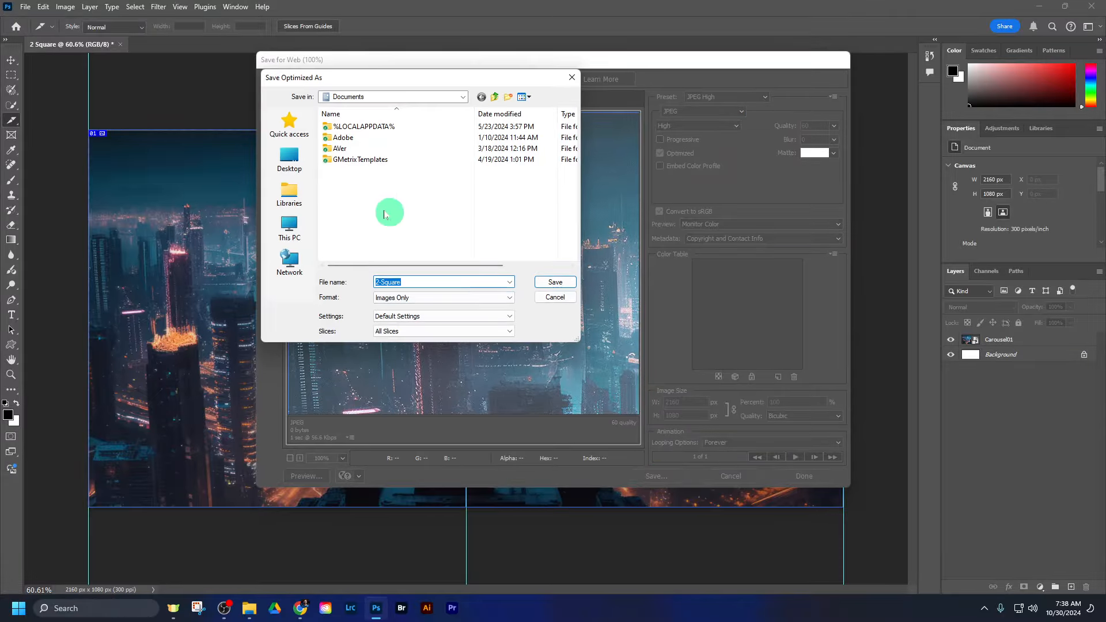
pyautogui.click(287, 250)
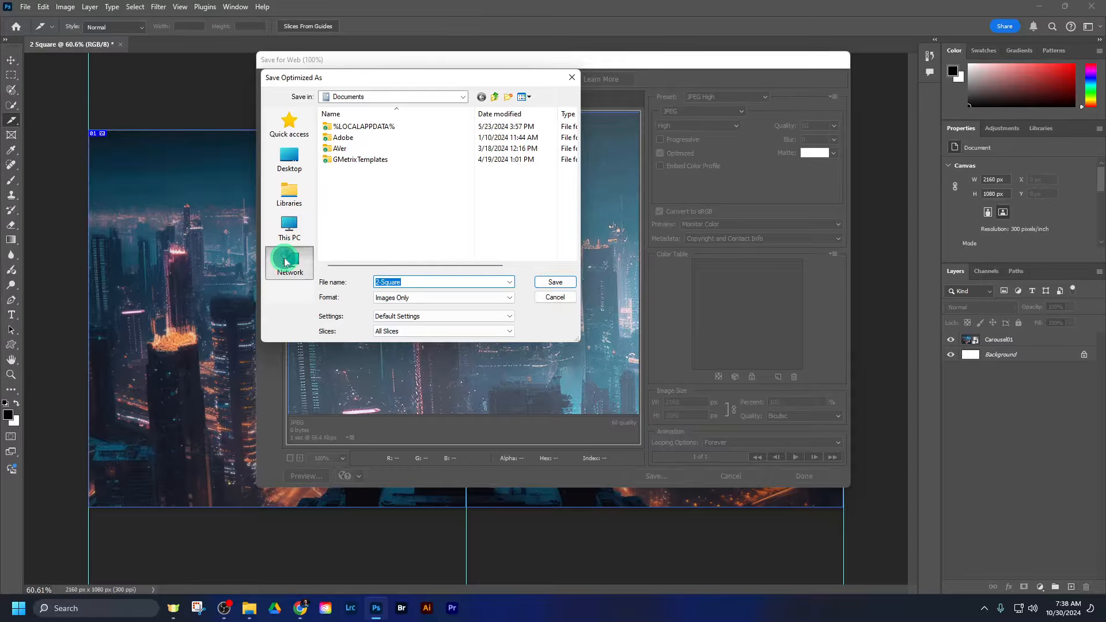
pyautogui.scroll(-3, 381, 172)
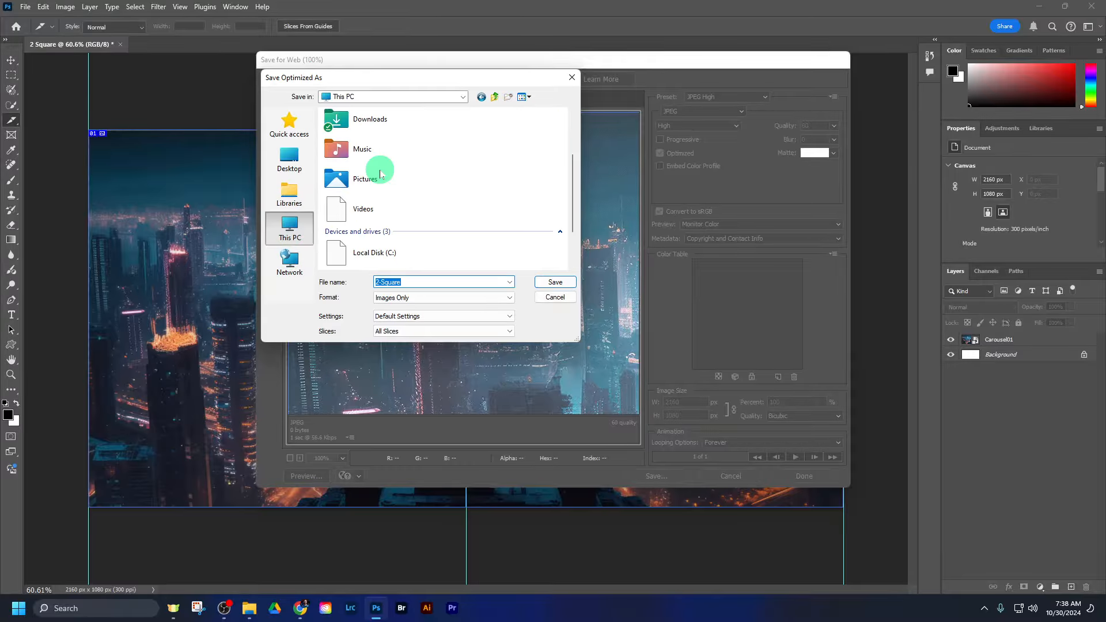
pyautogui.doubleClick(372, 248)
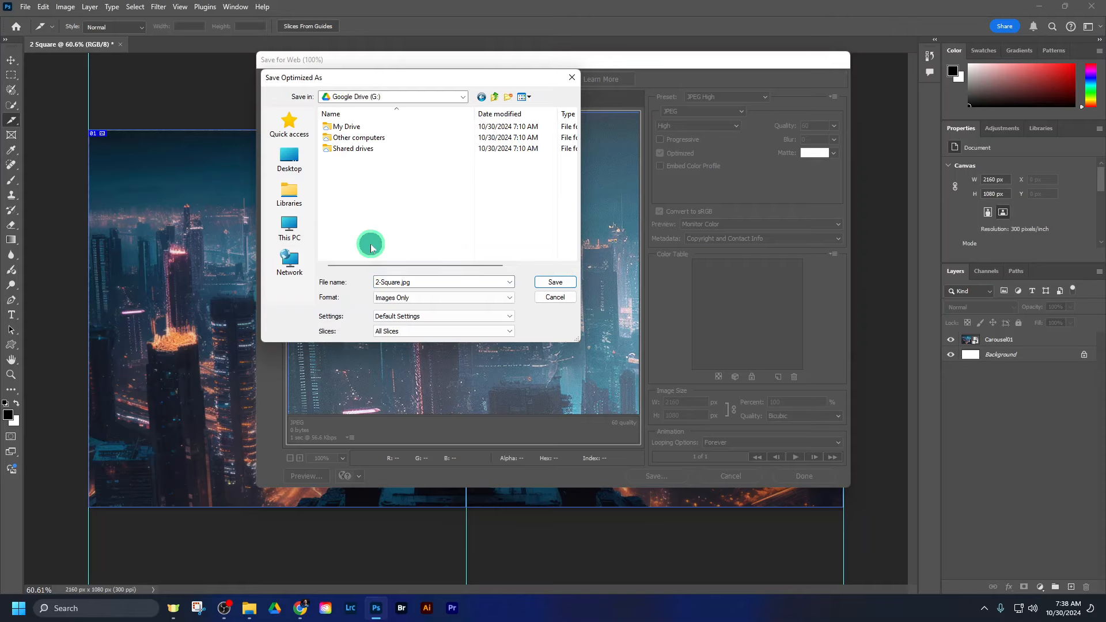
pyautogui.doubleClick(363, 127)
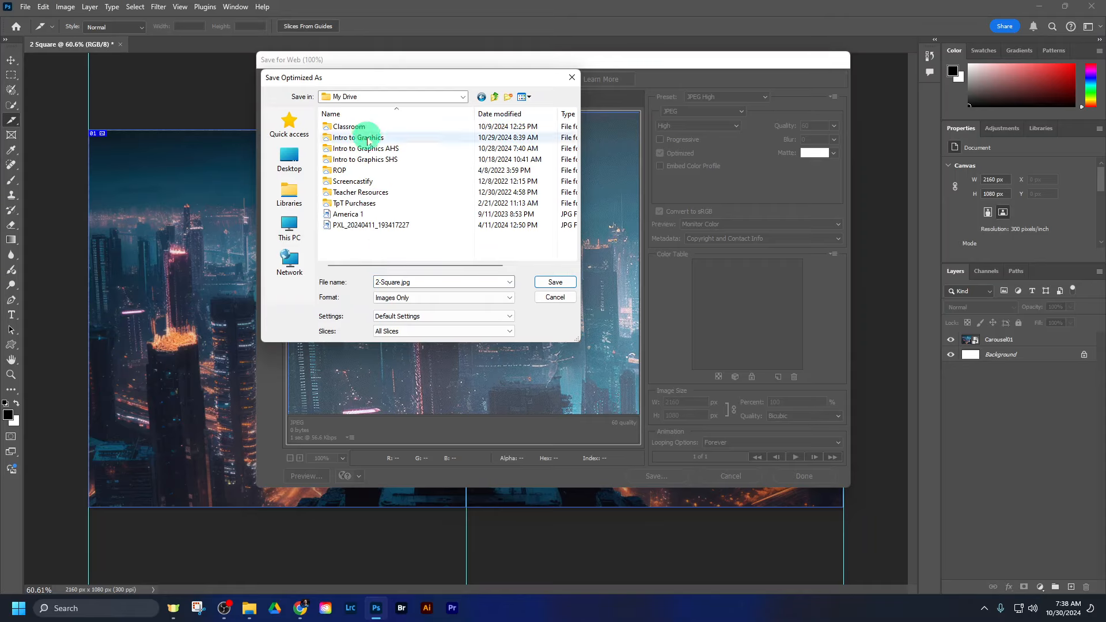
pyautogui.doubleClick(367, 148)
pyautogui.doubleClick(367, 170)
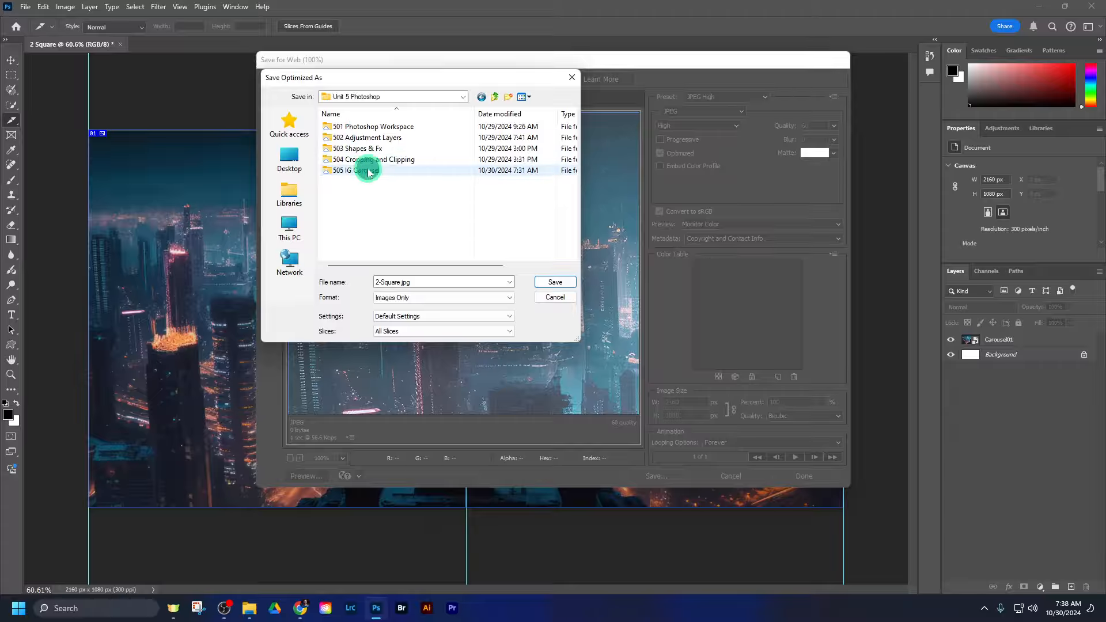
pyautogui.doubleClick(389, 170)
pyautogui.click(496, 190)
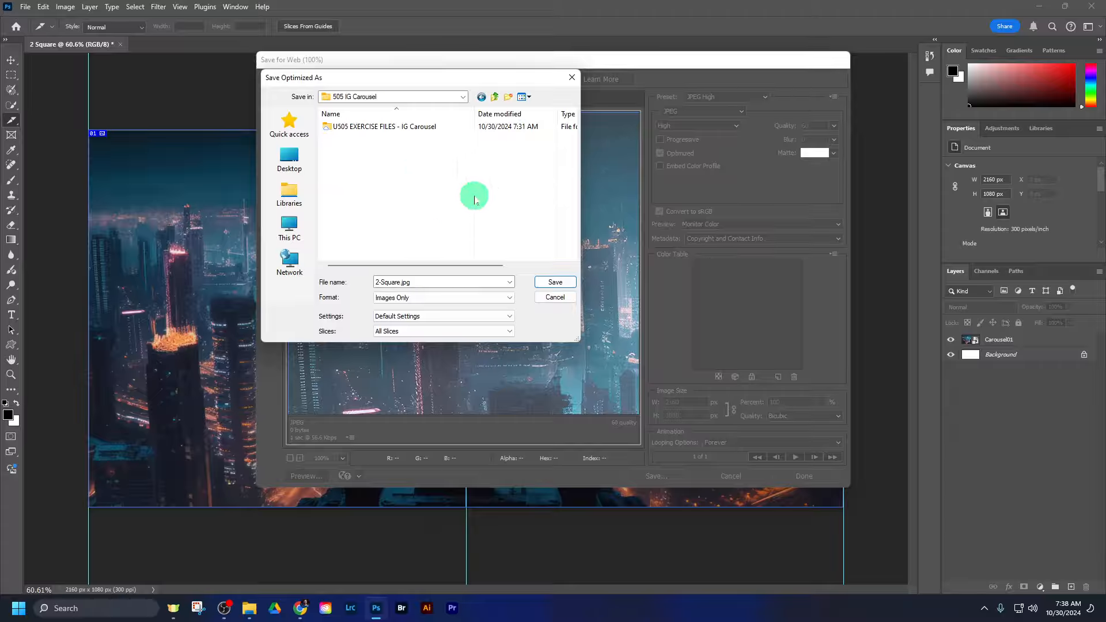
# Set the export to include All Slices and save it as 2-Square.jpg
pyautogui.click(389, 332)
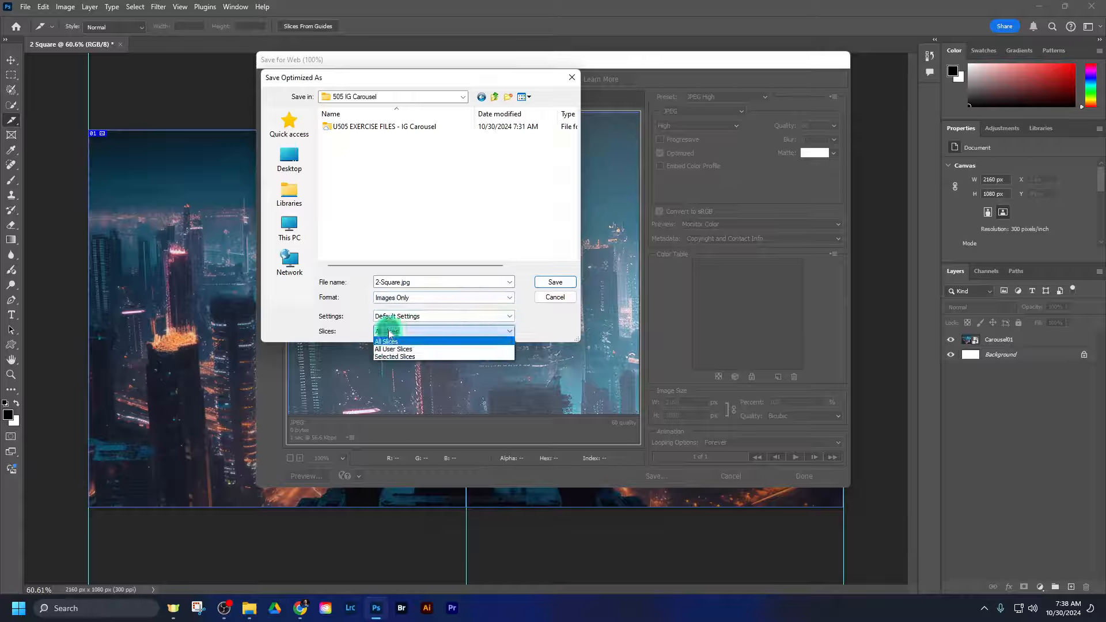
pyautogui.click(411, 342)
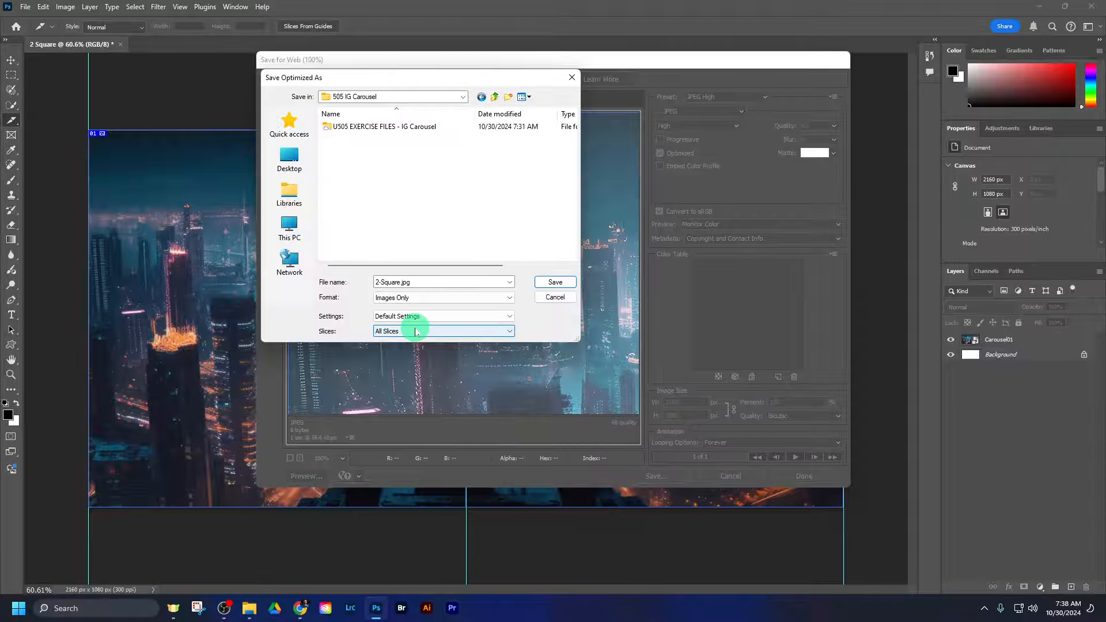
pyautogui.click(553, 282)
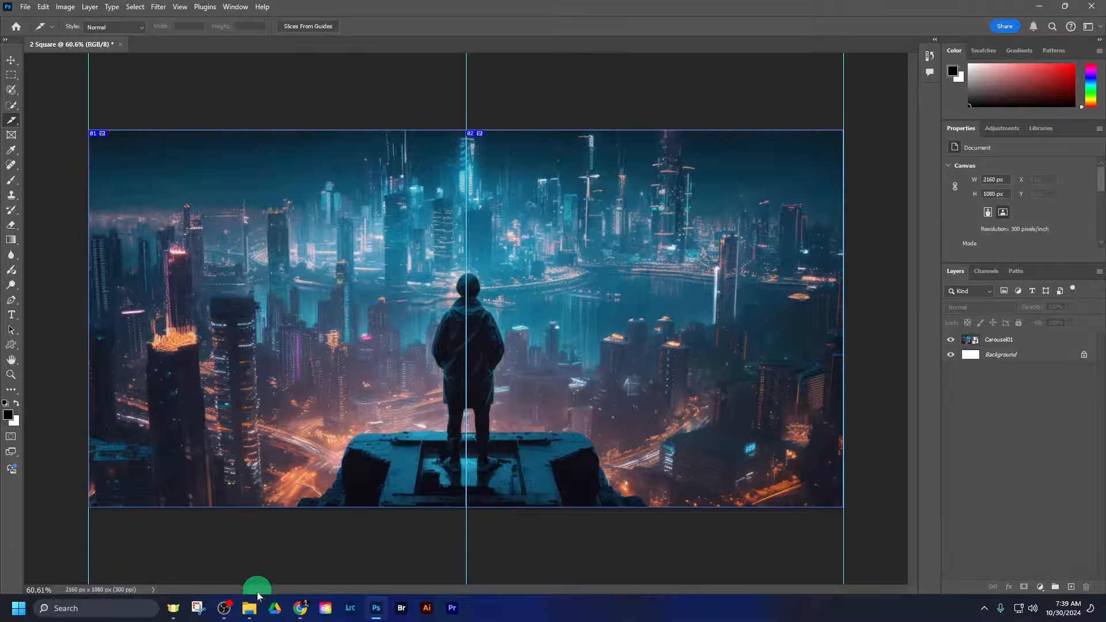
# Switch to File Explorer and check the exported slices in the images folder of 505 IG Carousel, previewing 2-Square_01
pyautogui.moveTo(253, 612)
pyautogui.click(282, 561)
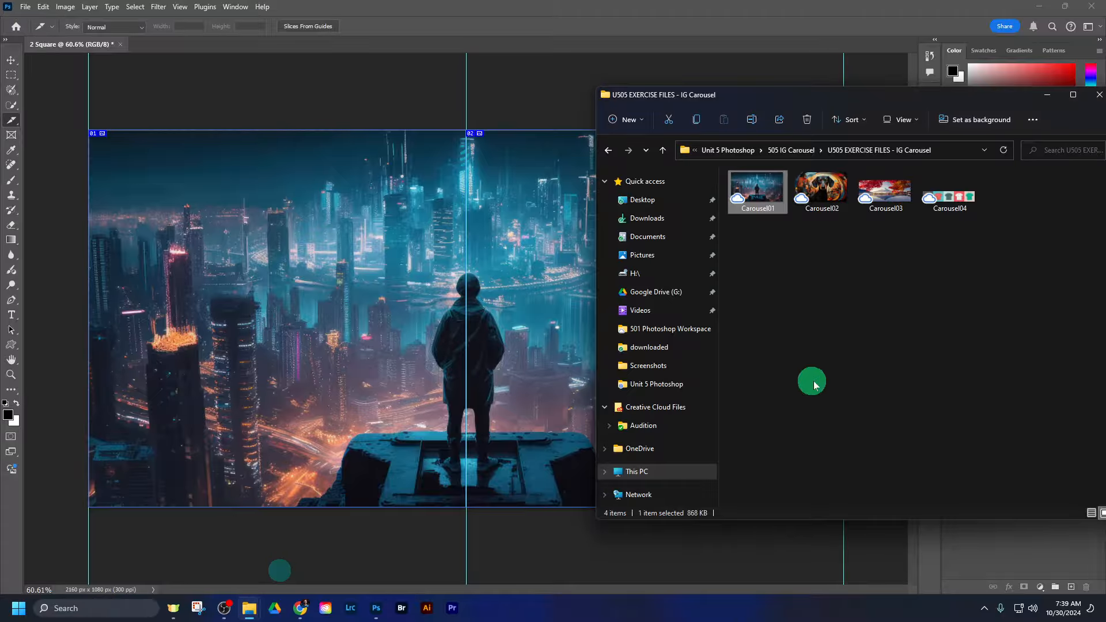
pyautogui.click(801, 150)
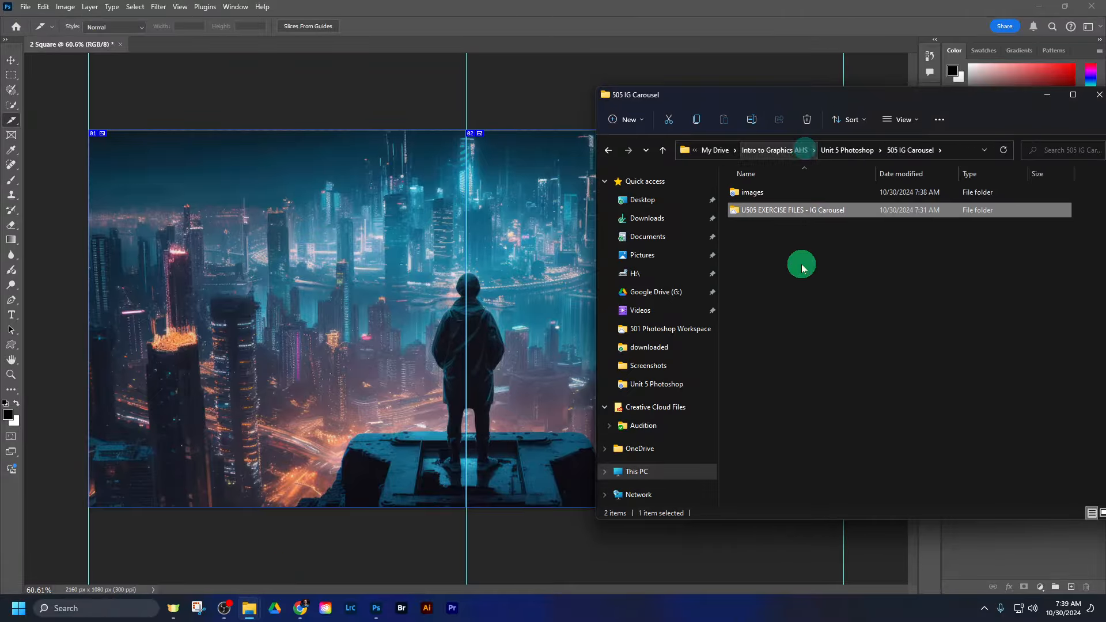
pyautogui.doubleClick(759, 199)
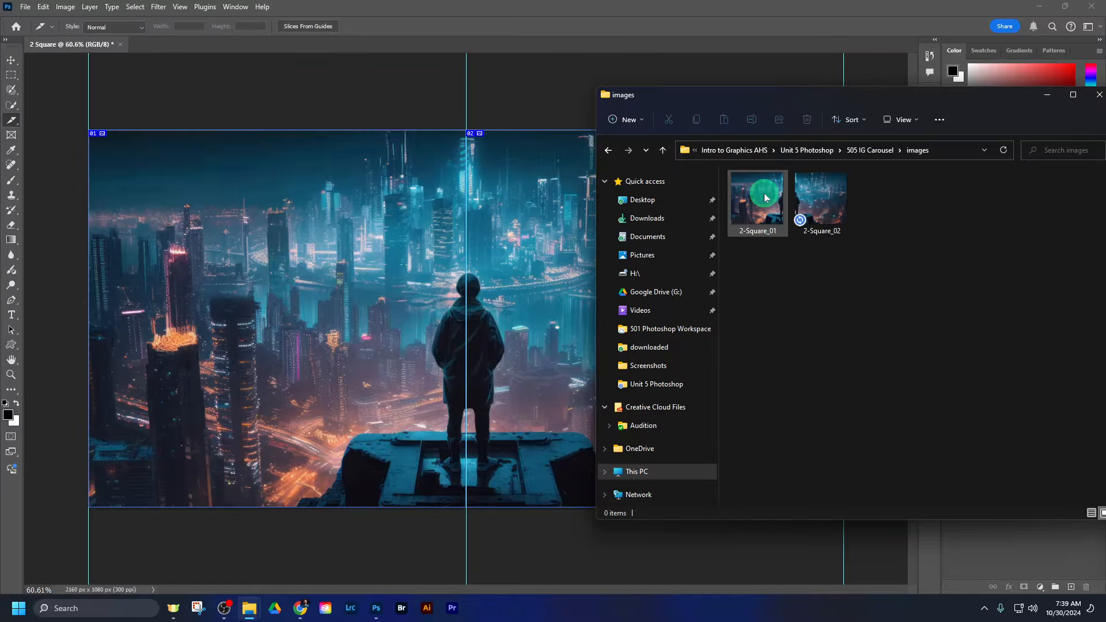
pyautogui.click(835, 207)
pyautogui.click(765, 203)
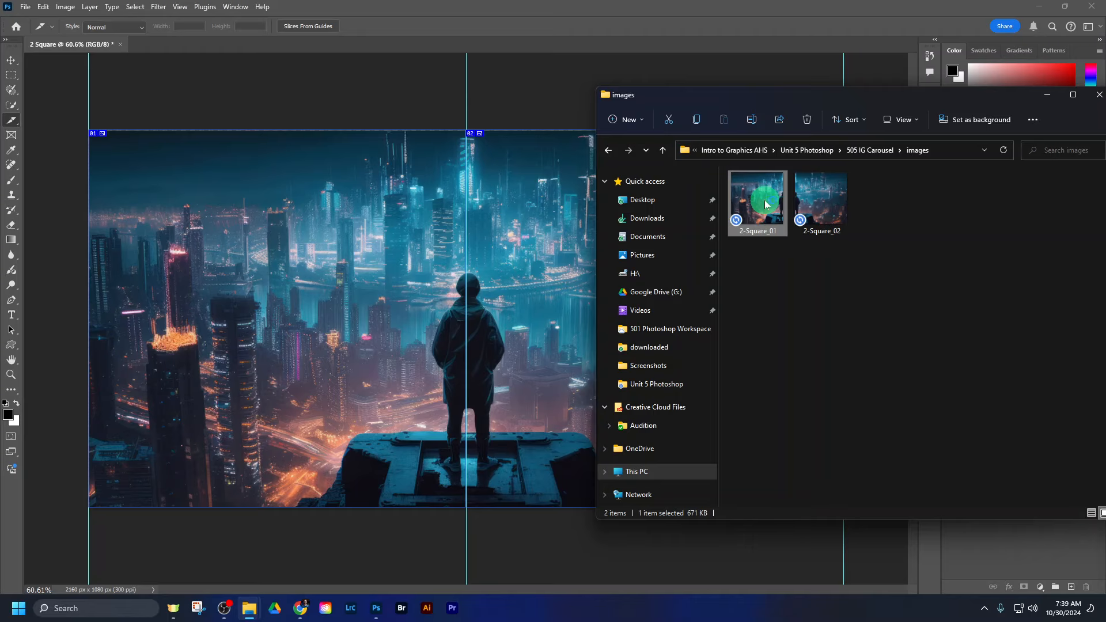
pyautogui.doubleClick(766, 202)
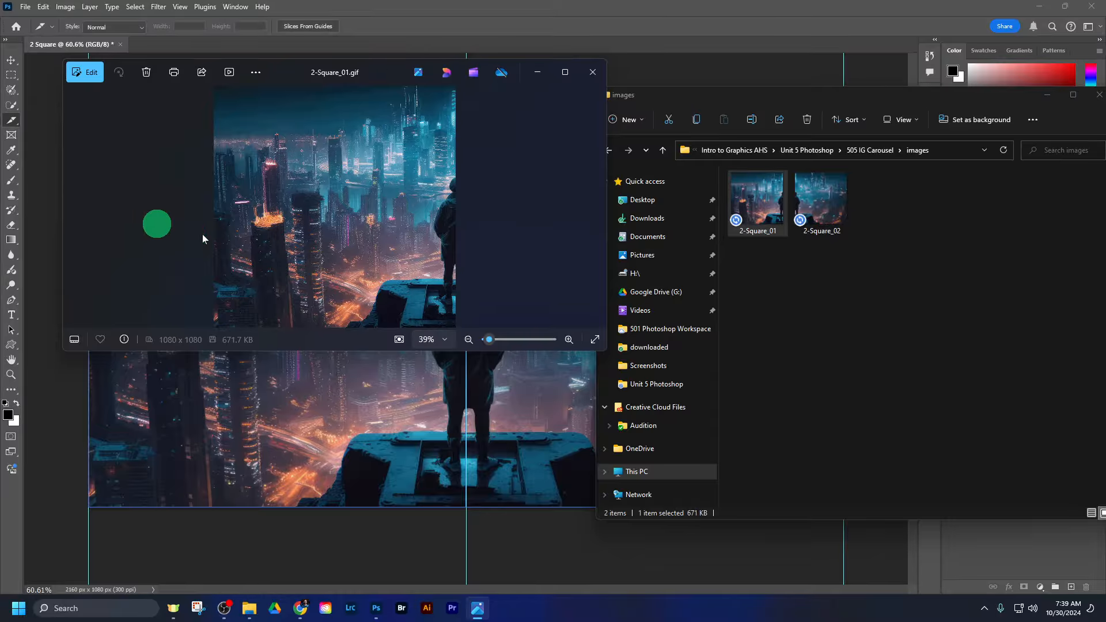
pyautogui.click(593, 72)
pyautogui.click(613, 25)
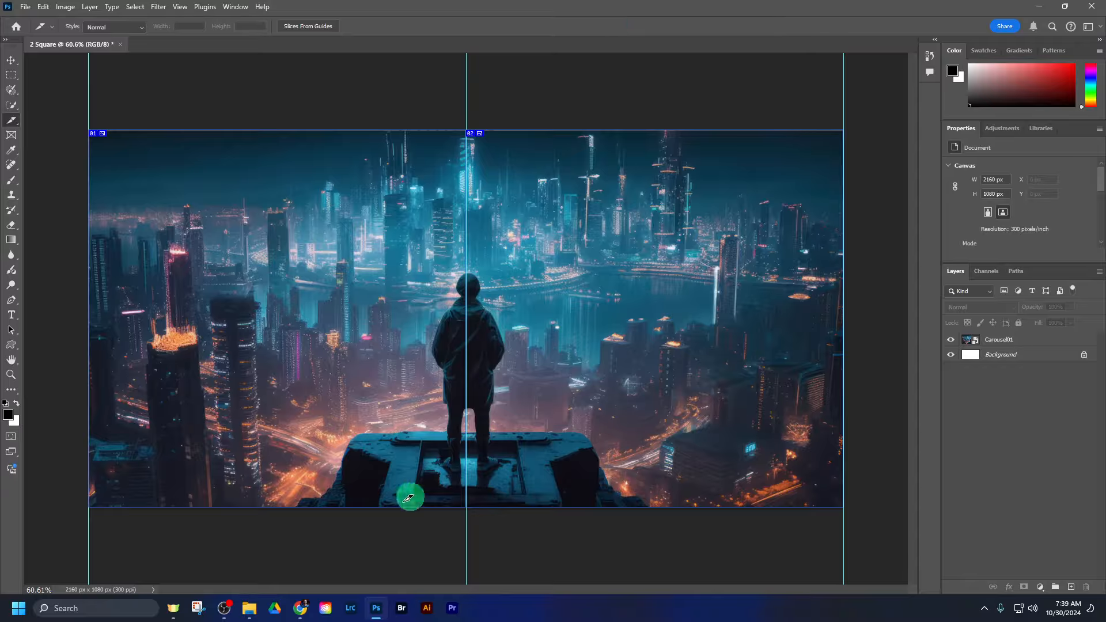
# Switch to Chrome to review the U505 assignment instructions for Carousel02, Carousel03 and Carousel04, and return to Photoshop
pyautogui.click(300, 608)
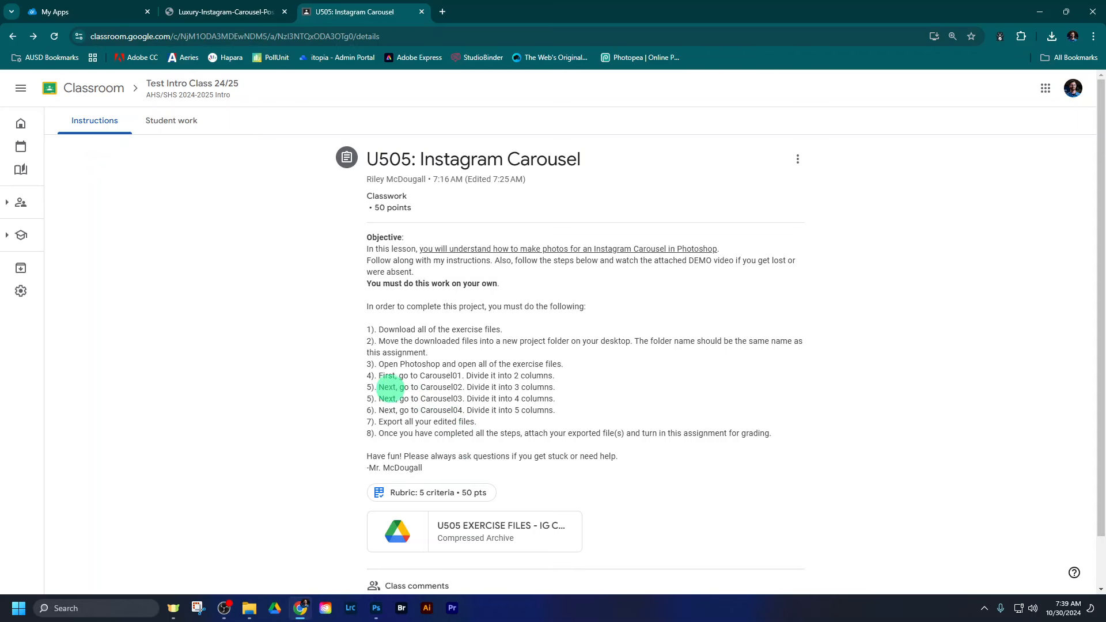
pyautogui.moveTo(379, 388); pyautogui.dragTo(563, 413)
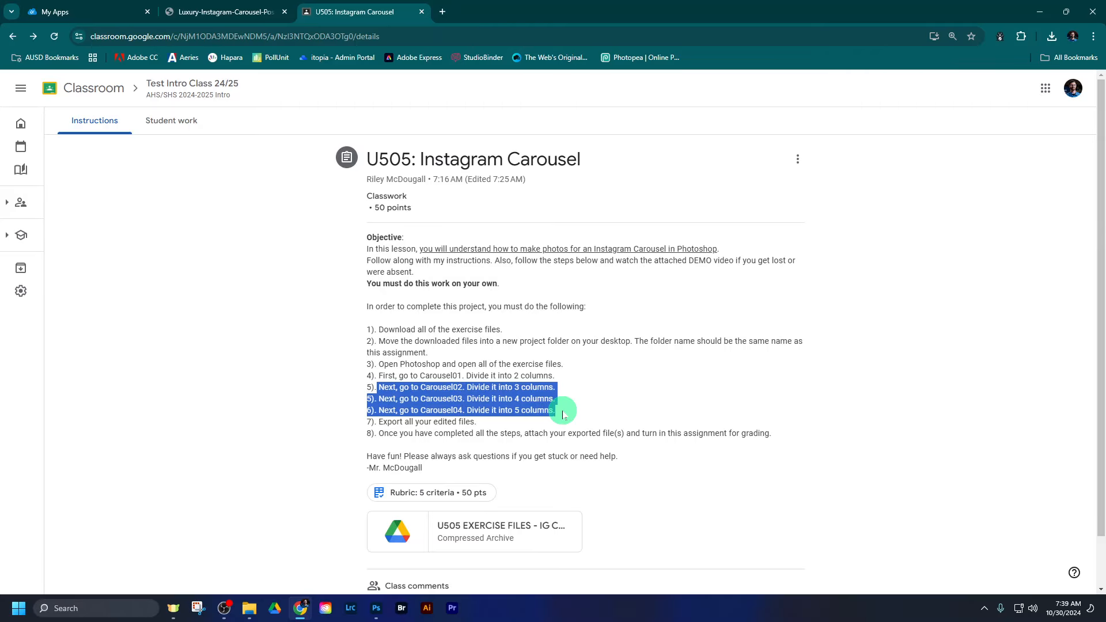
pyautogui.click(438, 389)
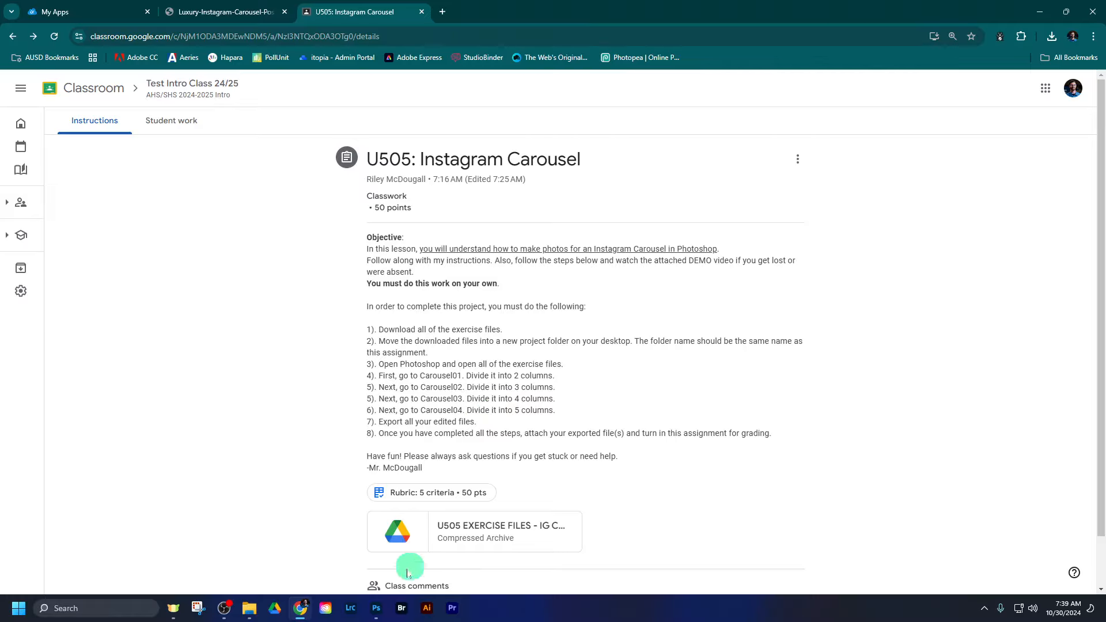
pyautogui.click(374, 611)
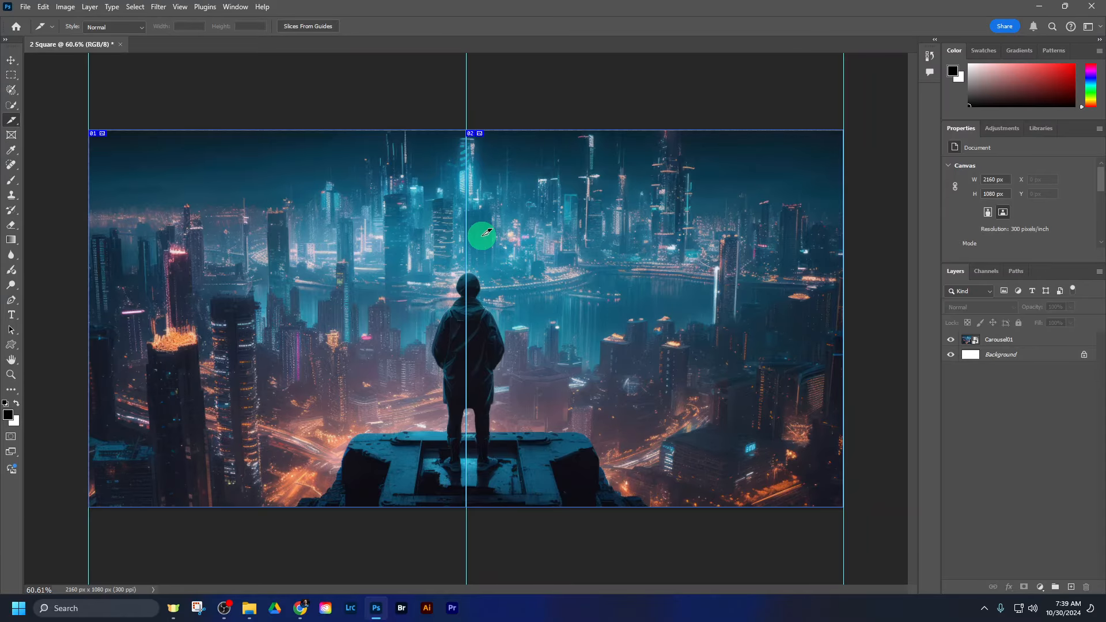
# Activate the Move tool and start a new document
pyautogui.click(11, 59)
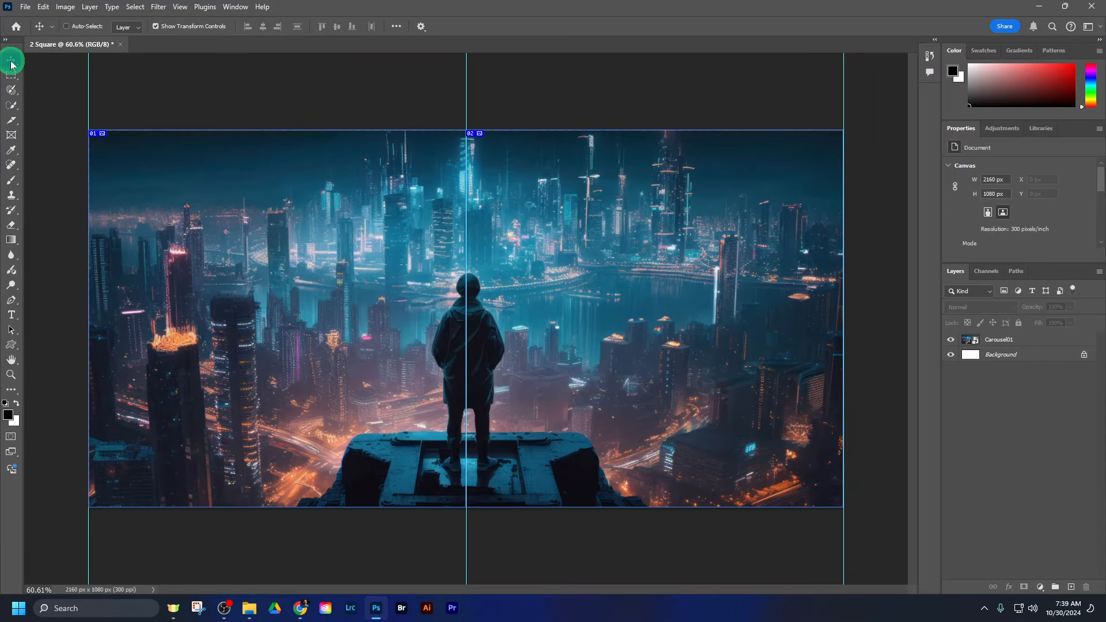
pyautogui.click(25, 6)
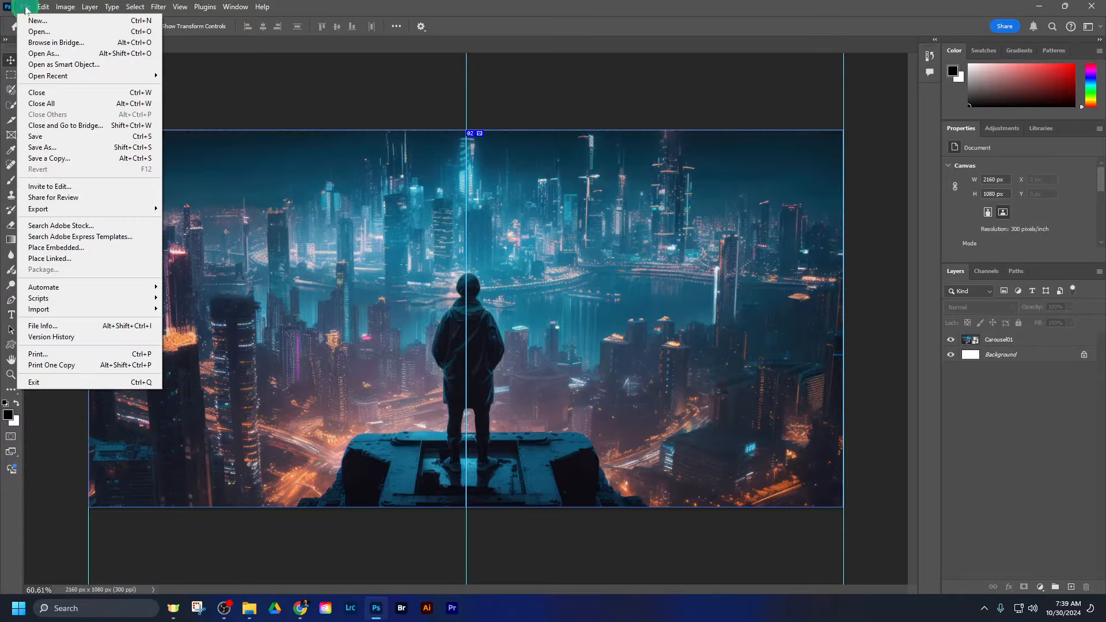
pyautogui.click(26, 7)
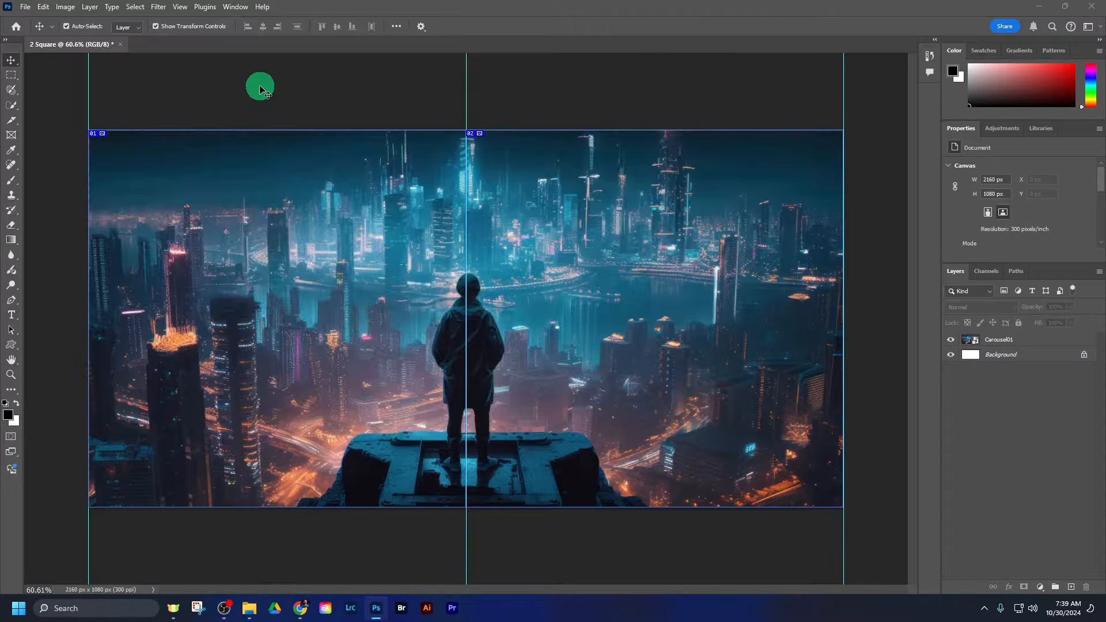
pyautogui.hotkey('ctrl', 'n')
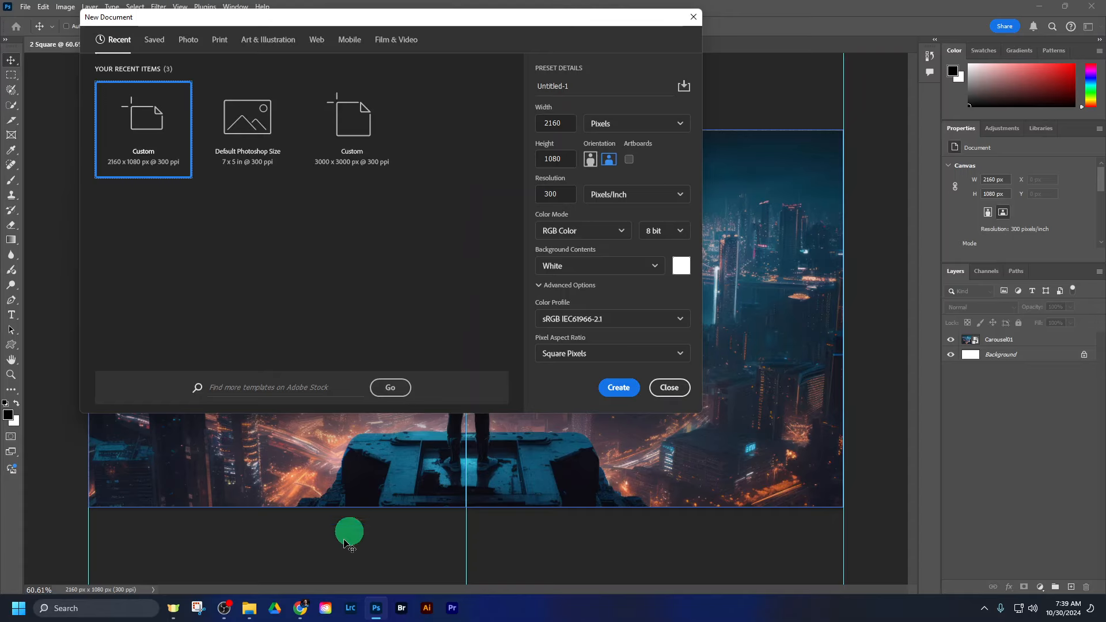
# Switch to Chrome to examine the Luxury Instagram Carousel slide example, and return to Photoshop's new document settings
pyautogui.click(305, 611)
pyautogui.click(239, 11)
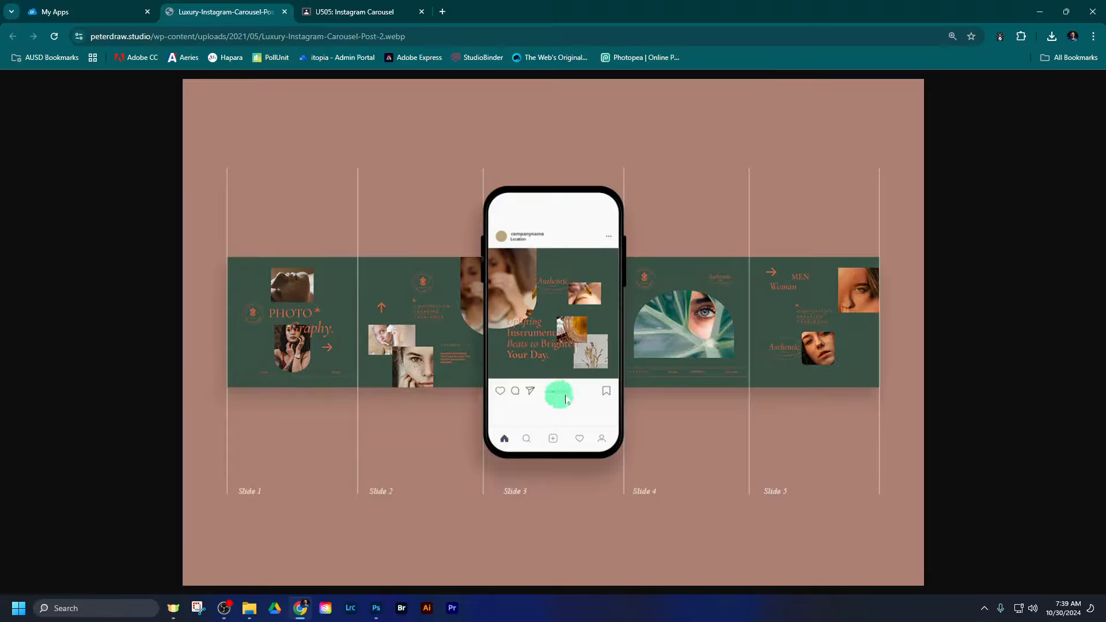
pyautogui.click(377, 608)
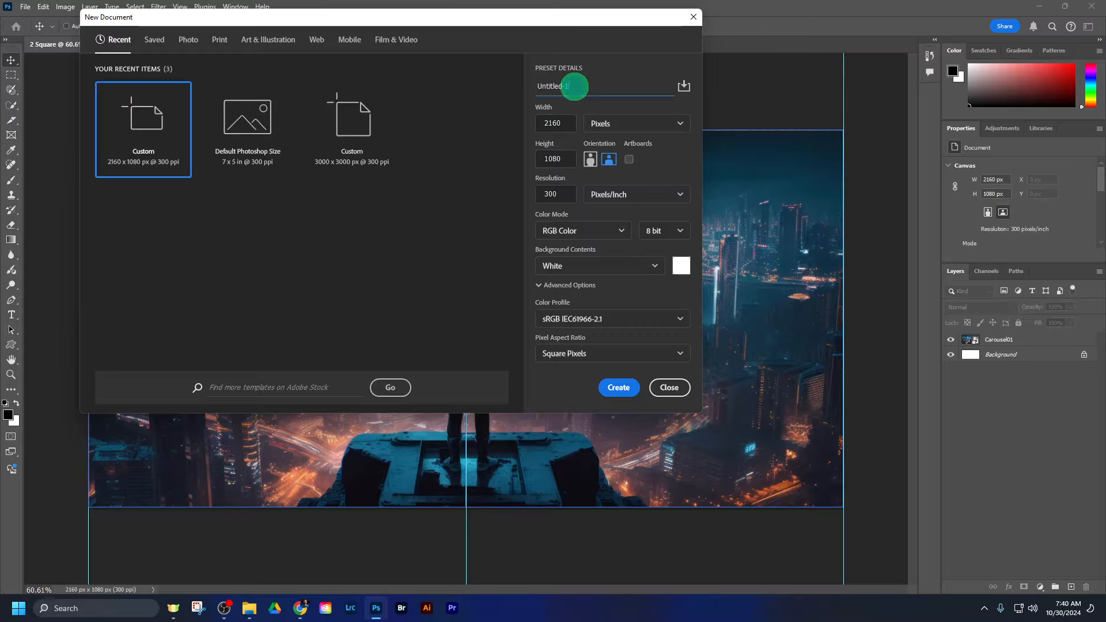
# Create a new document named 3 Square, 3240 x 1080 pixels at 300 pixels/inch
pyautogui.click(583, 86)
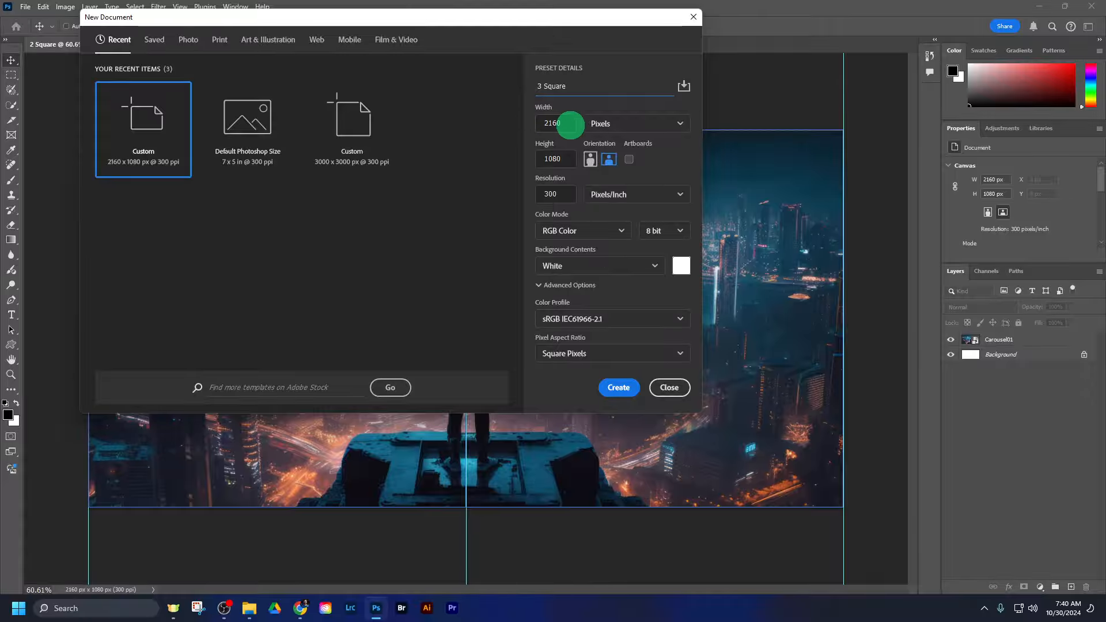
pyautogui.click(552, 123)
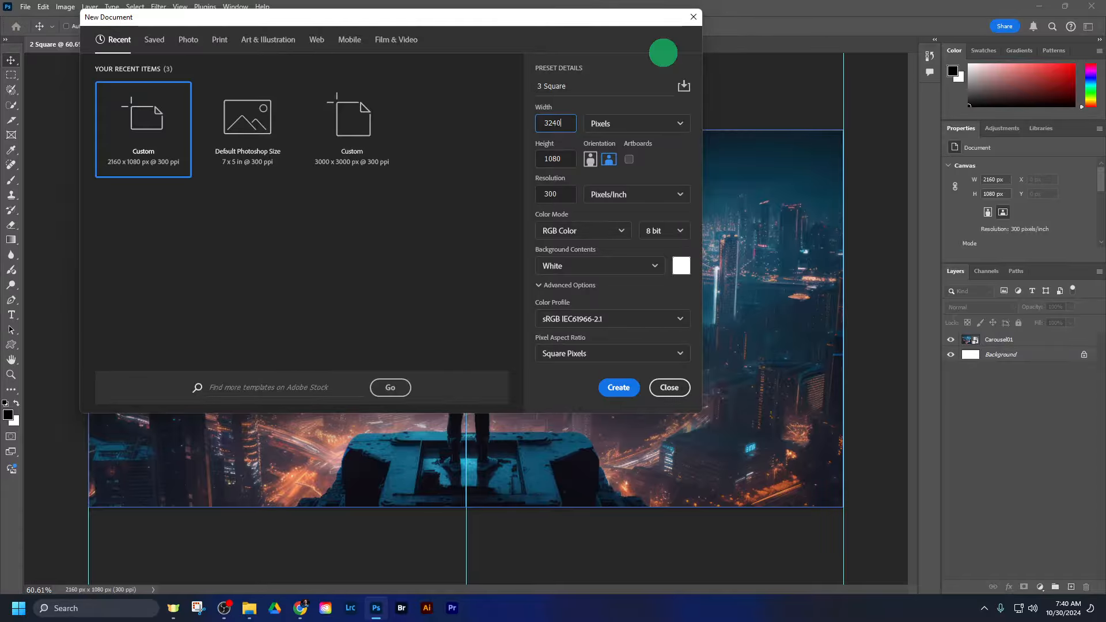
pyautogui.write('3240')
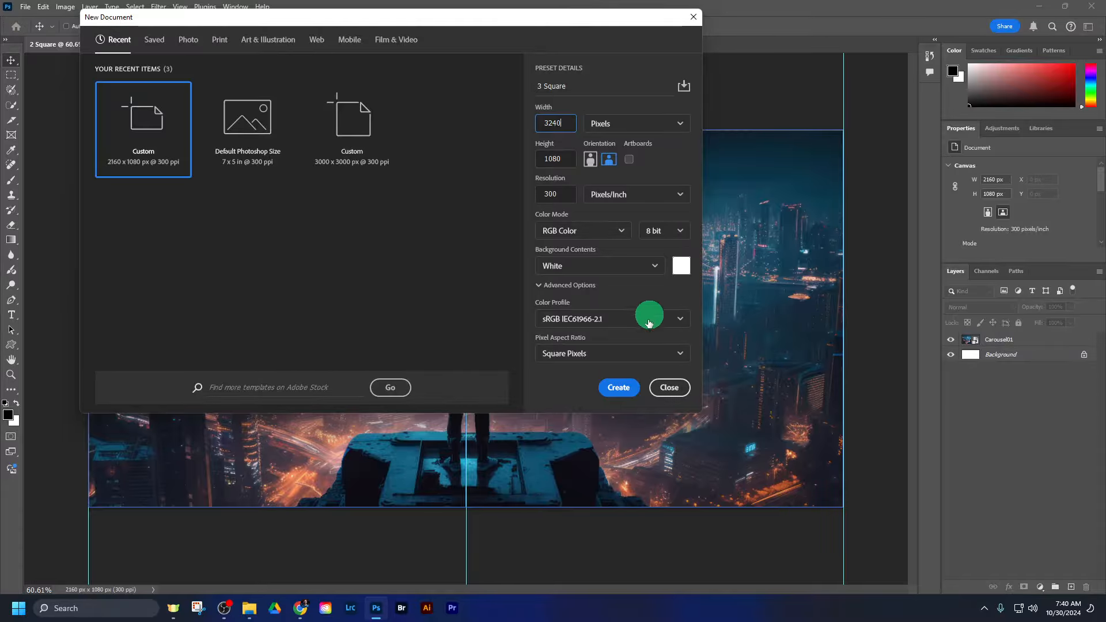
pyautogui.click(620, 390)
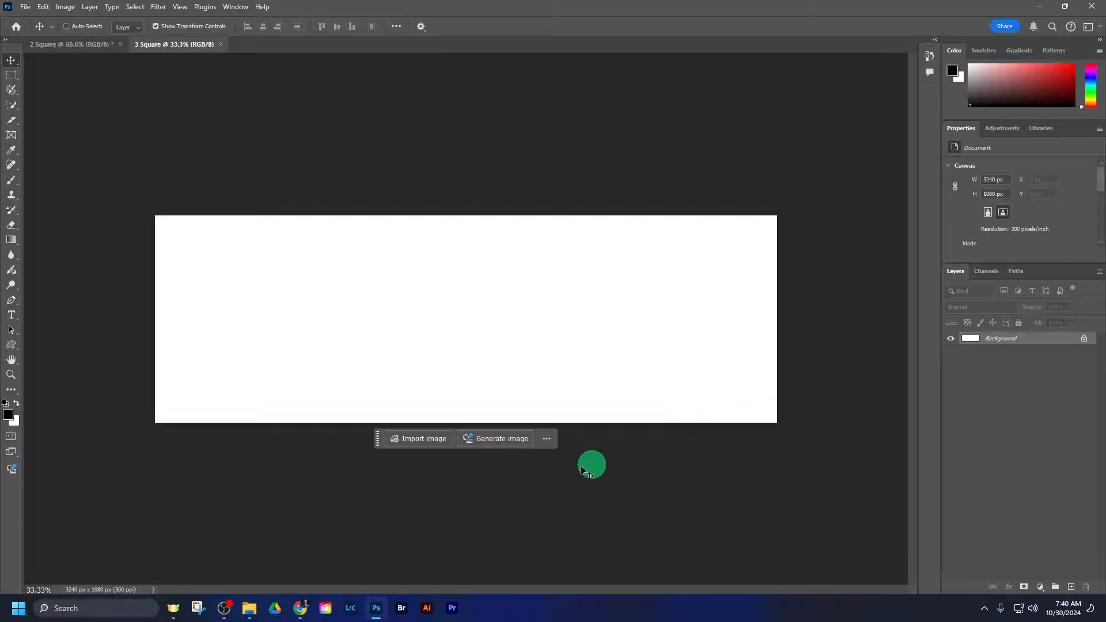
# Switch to File Explorer and place Carousel02 from the U505 EXERCISE FILES folder into the 3 Square document
pyautogui.moveTo(249, 607)
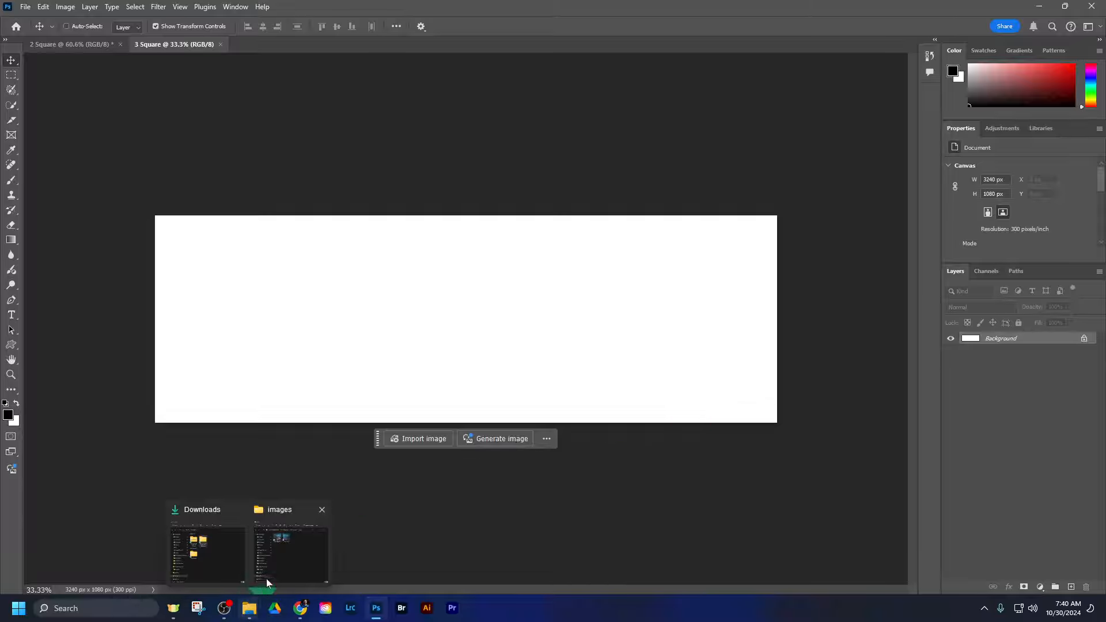
pyautogui.click(277, 562)
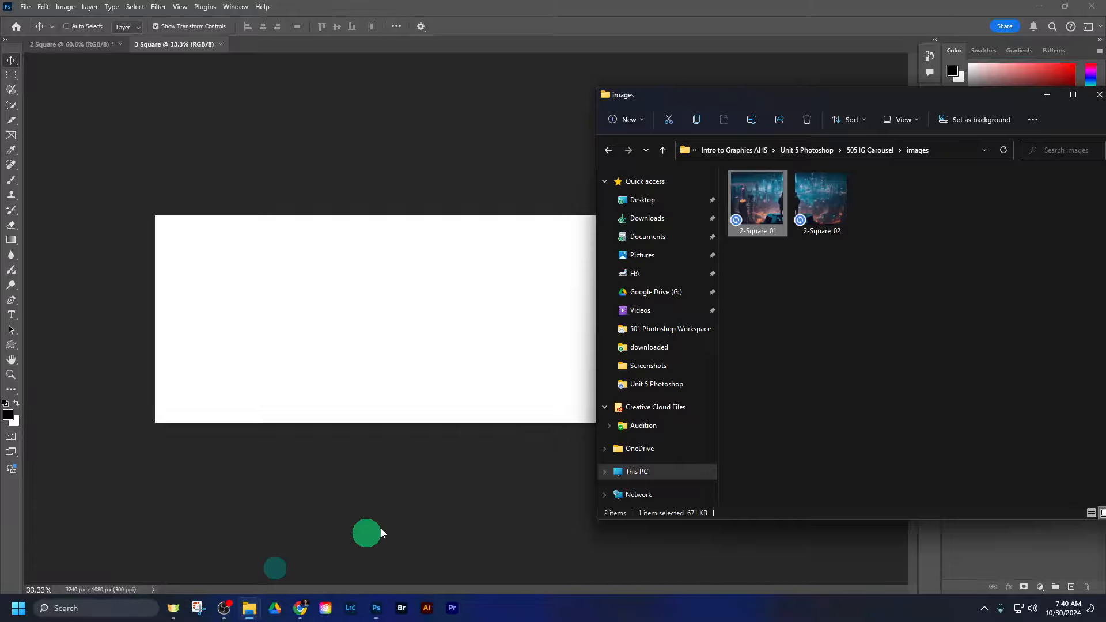
pyautogui.click(608, 150)
pyautogui.doubleClick(780, 211)
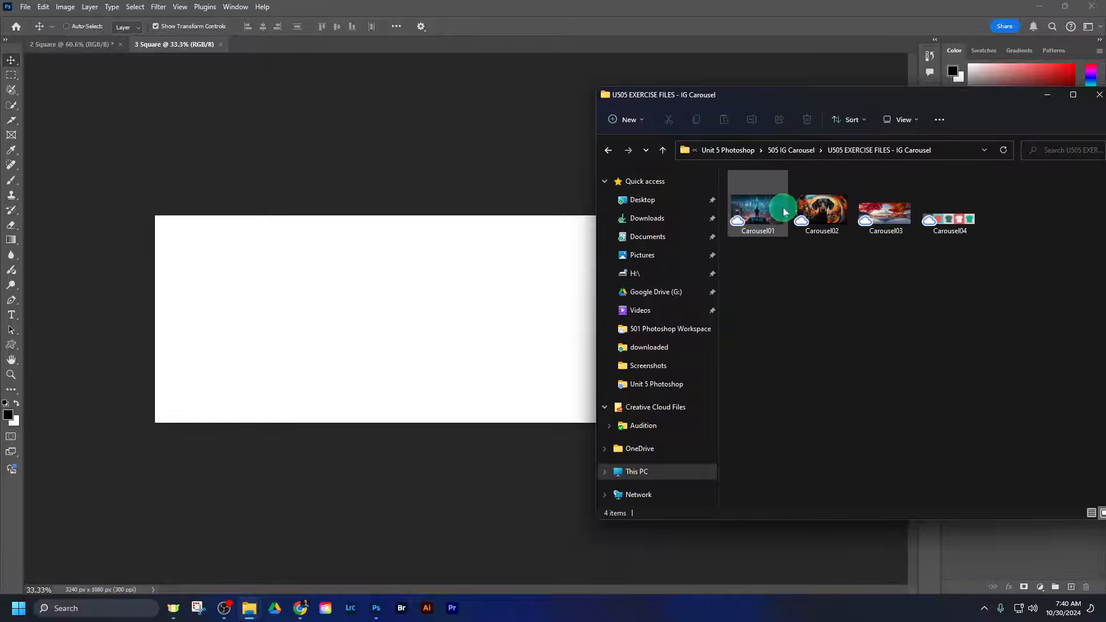
pyautogui.moveTo(826, 211); pyautogui.dragTo(435, 311)
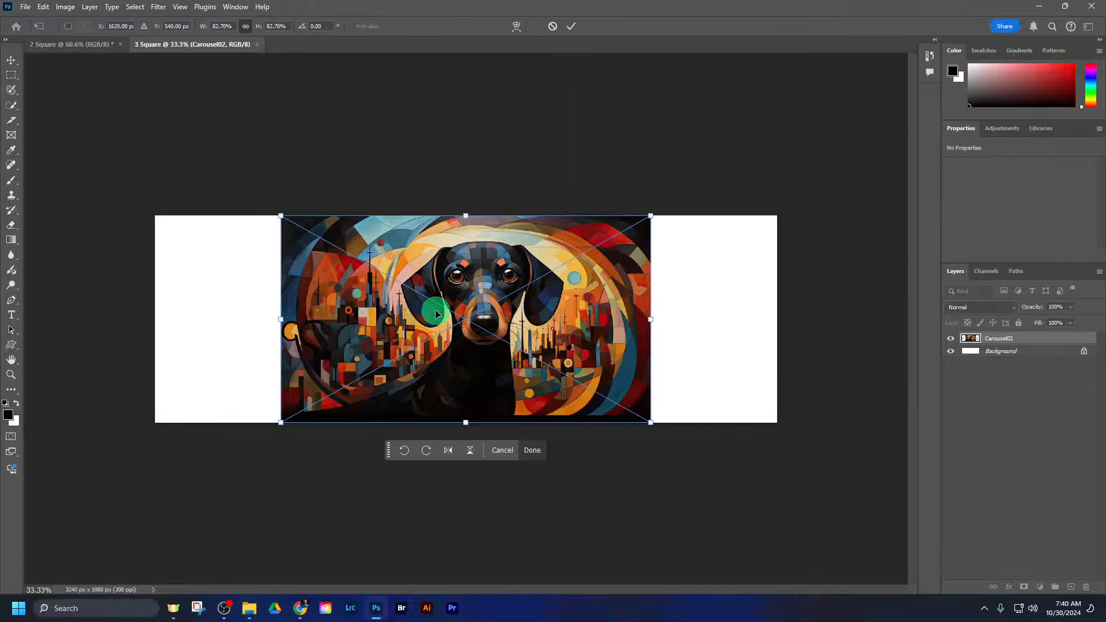
# Scale the placed Carousel02 image to about 141% and position it to fill the canvas, with the dog's face framed in the middle
pyautogui.moveTo(280, 217); pyautogui.dragTo(131, 176)
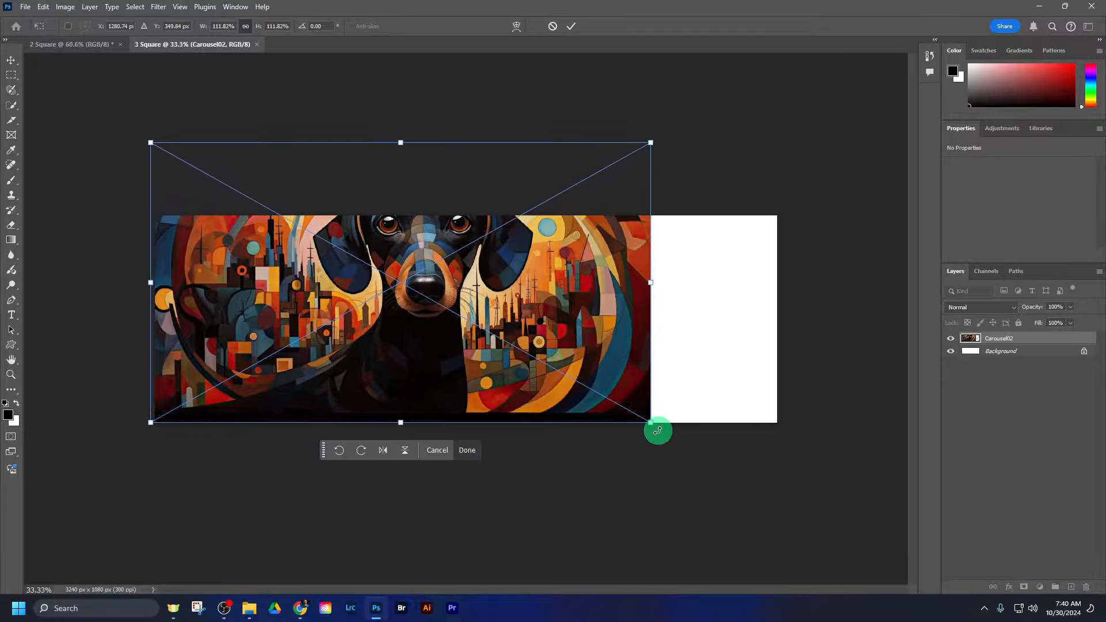
pyautogui.moveTo(649, 421); pyautogui.dragTo(782, 494)
pyautogui.moveTo(576, 395); pyautogui.dragTo(571, 417)
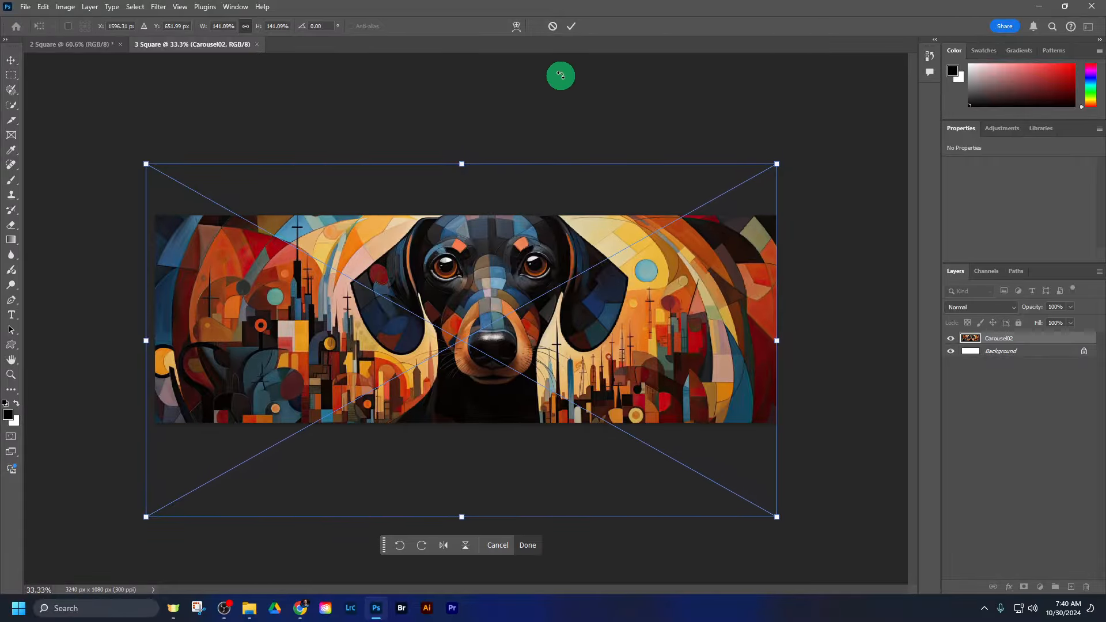
pyautogui.click(572, 27)
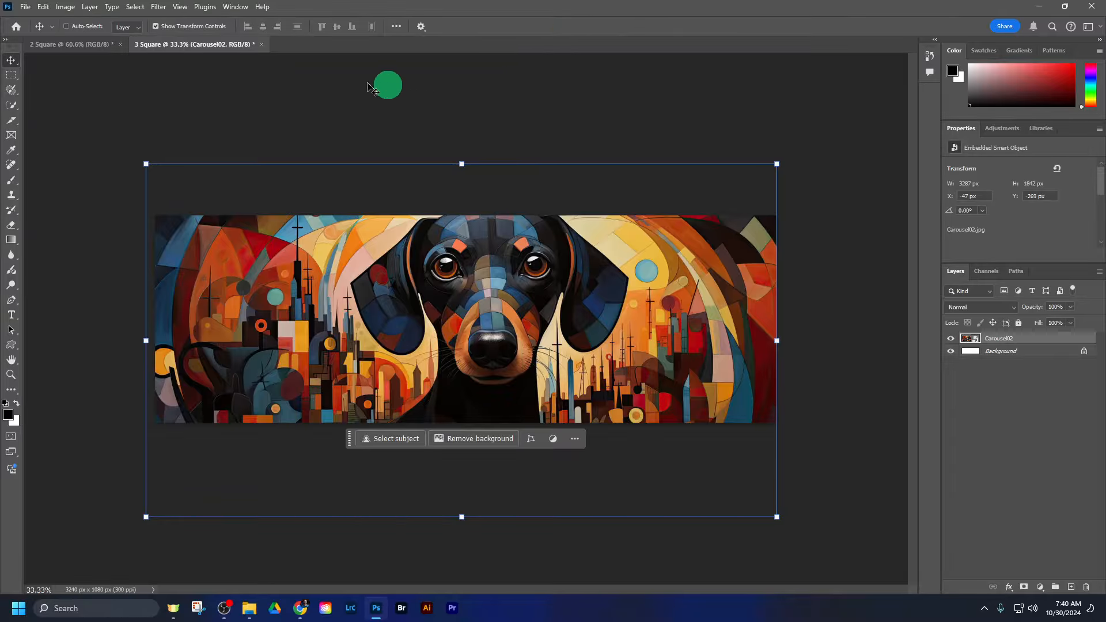
# Add a guide layout with 3 columns and no rows, and create slices from the guides
pyautogui.click(179, 7)
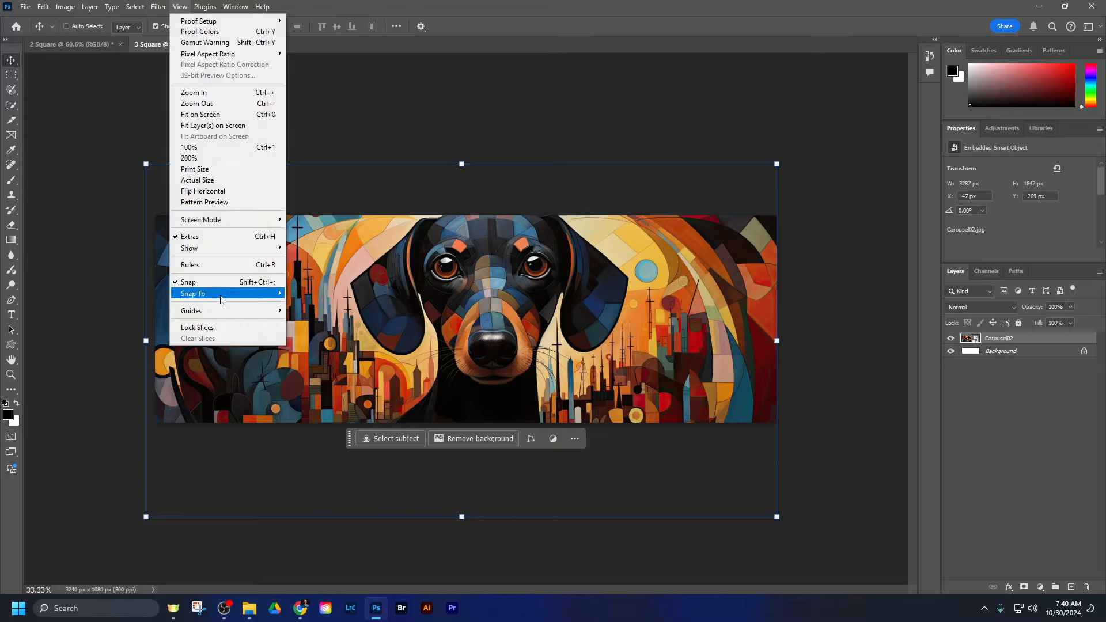
pyautogui.moveTo(236, 313)
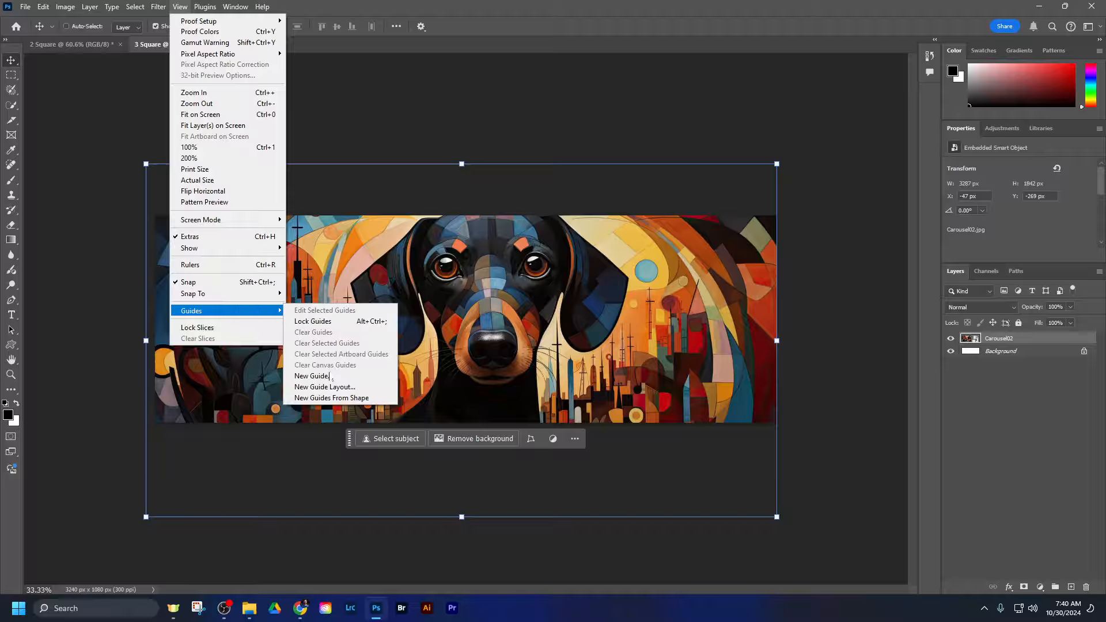
pyautogui.click(332, 387)
pyautogui.click(668, 214)
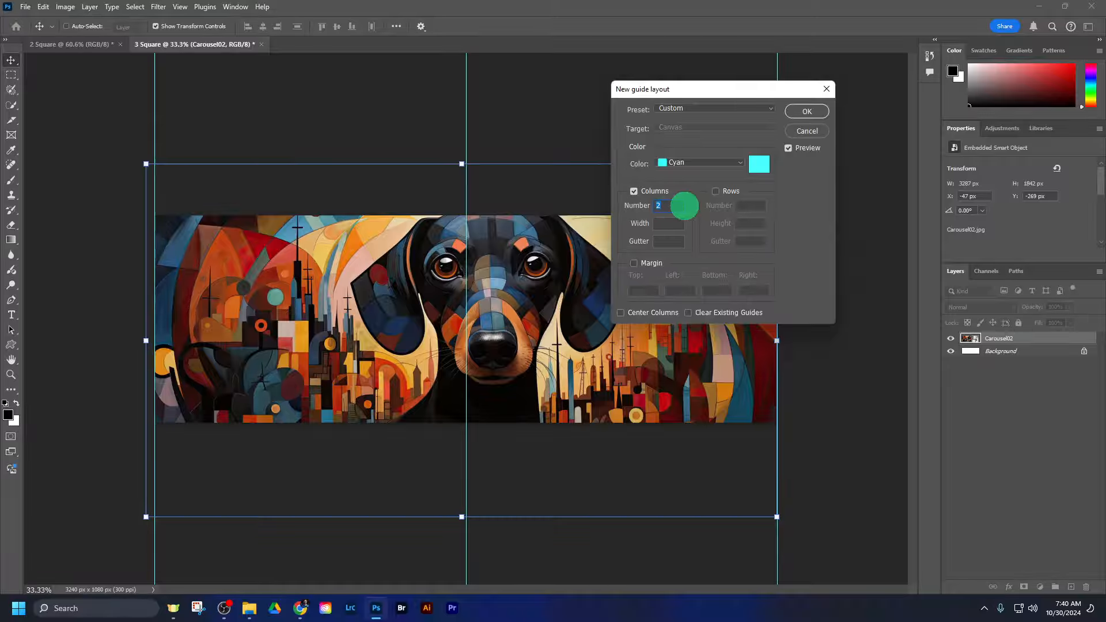
pyautogui.write('3')
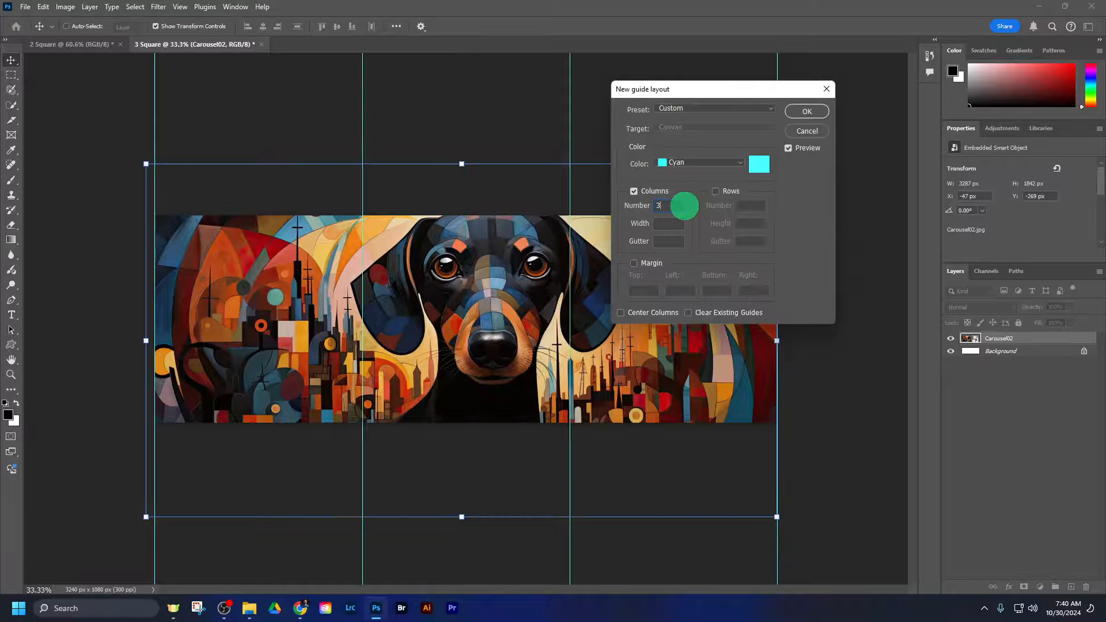
pyautogui.click(718, 193)
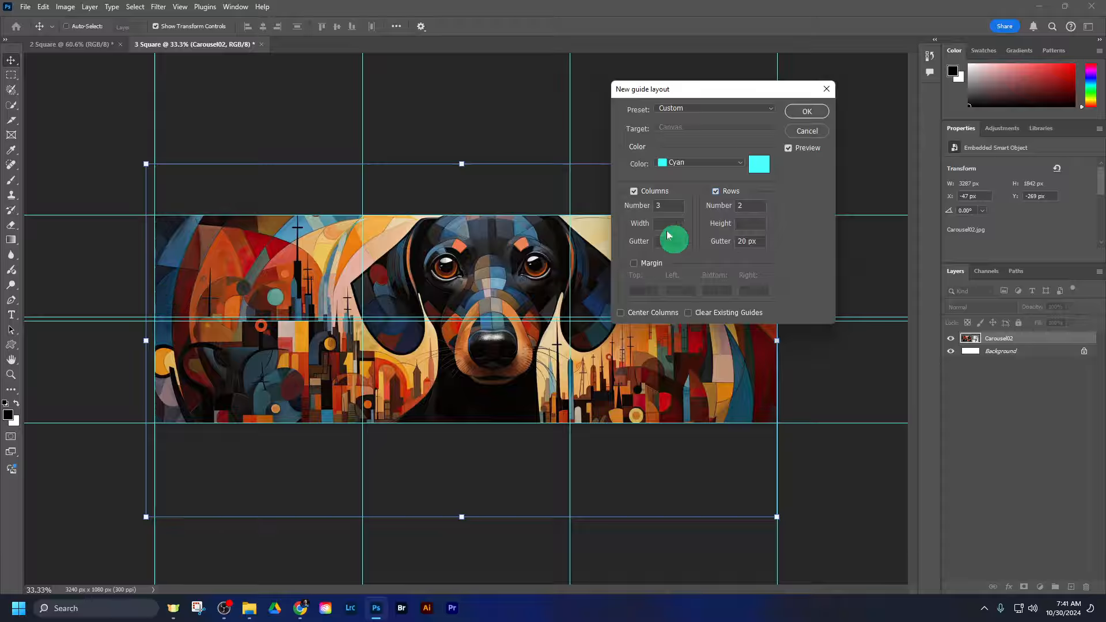
pyautogui.click(716, 193)
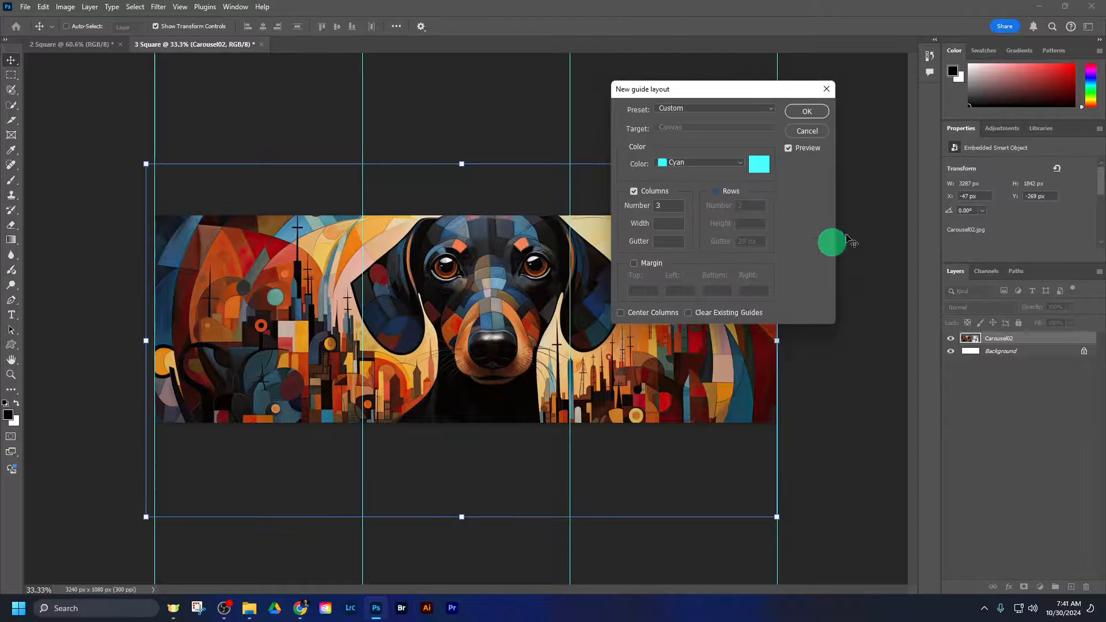
pyautogui.click(806, 113)
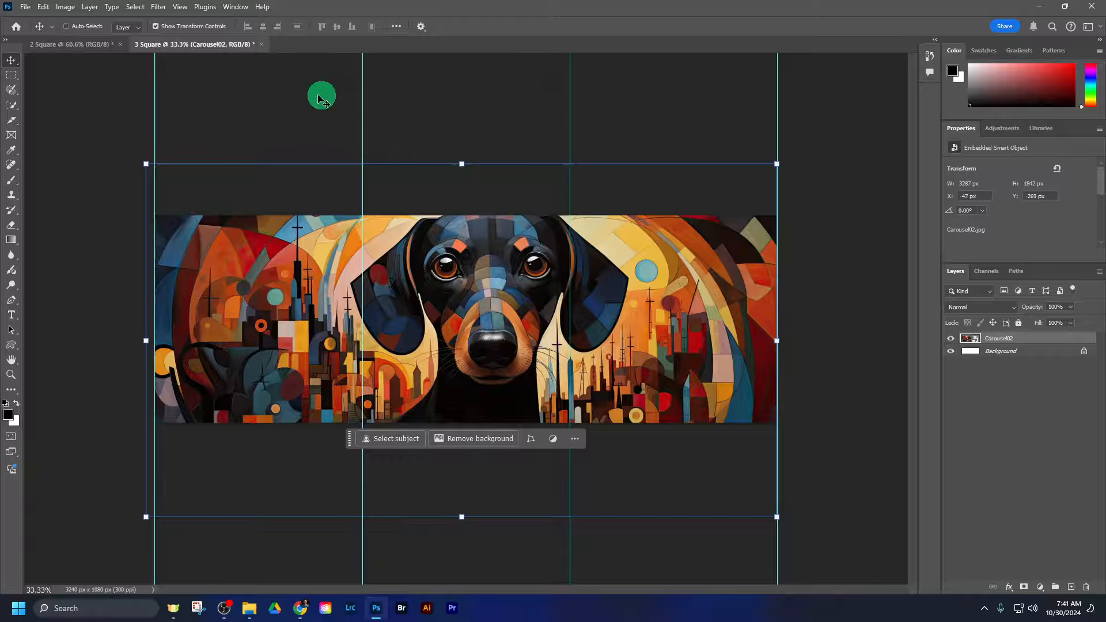
pyautogui.click(11, 123)
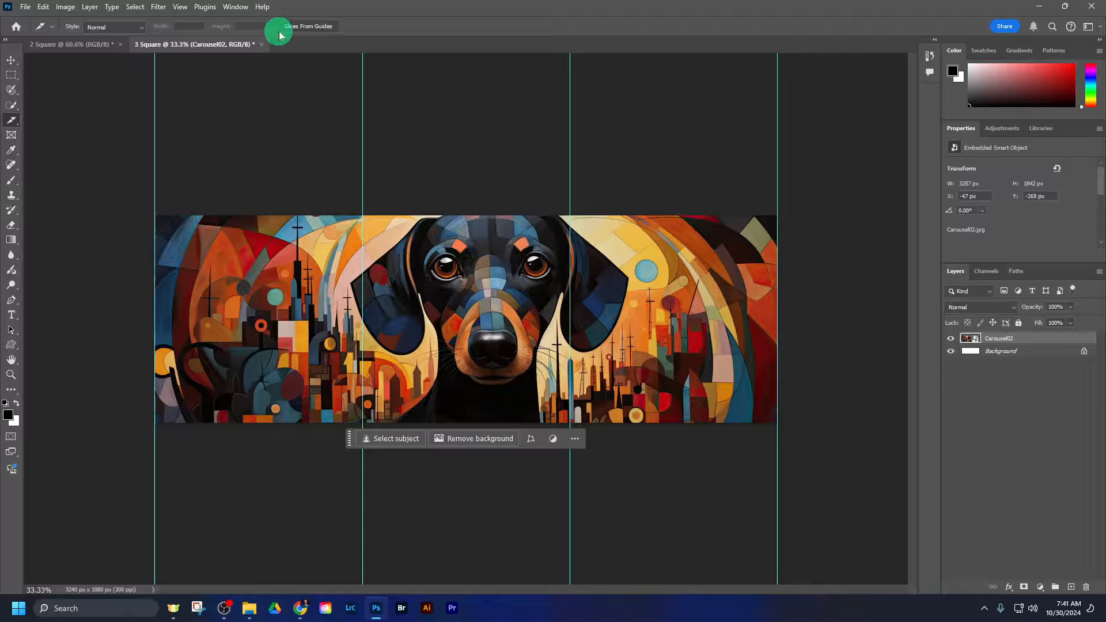
pyautogui.click(304, 26)
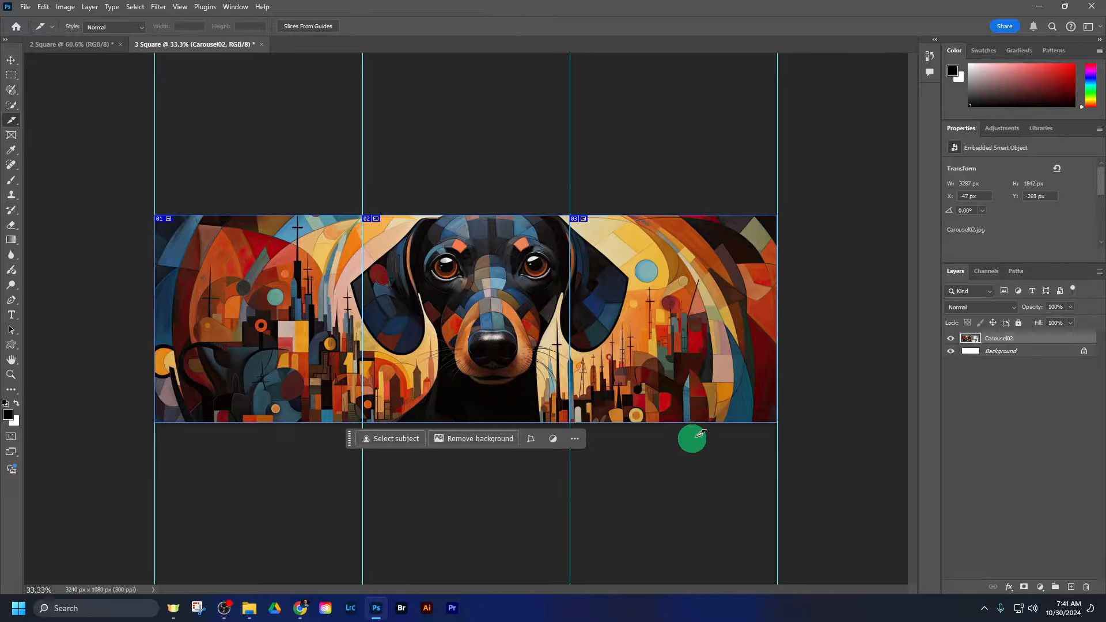
# Export all slices for the web with the JPEG High preset as 3-Square, images only, into the 505 IG Carousel folder
pyautogui.click(26, 6)
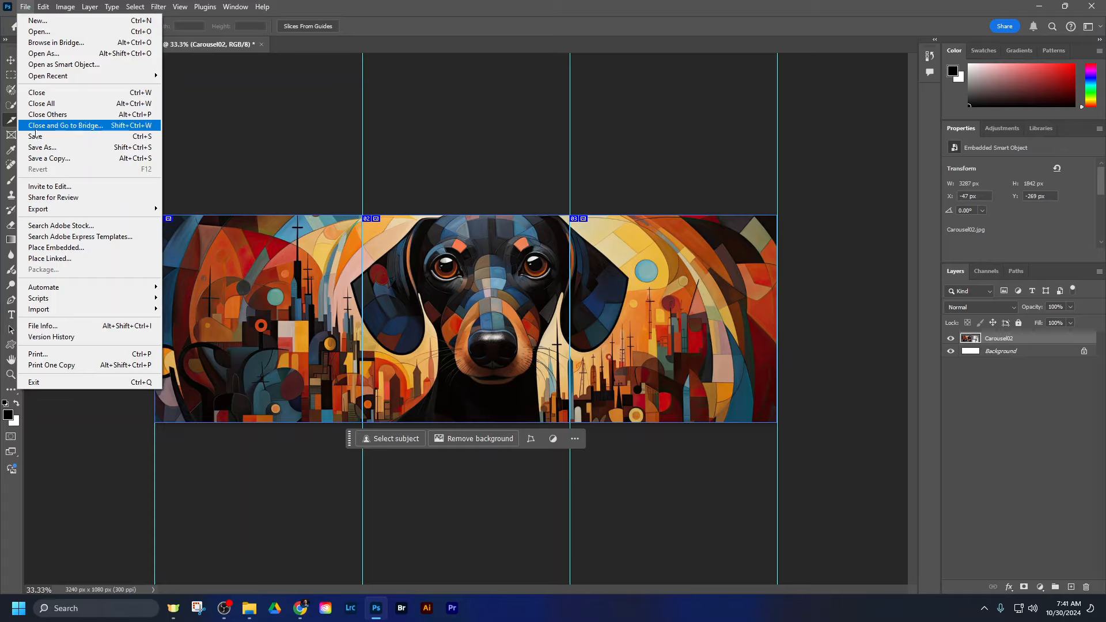
pyautogui.moveTo(121, 208)
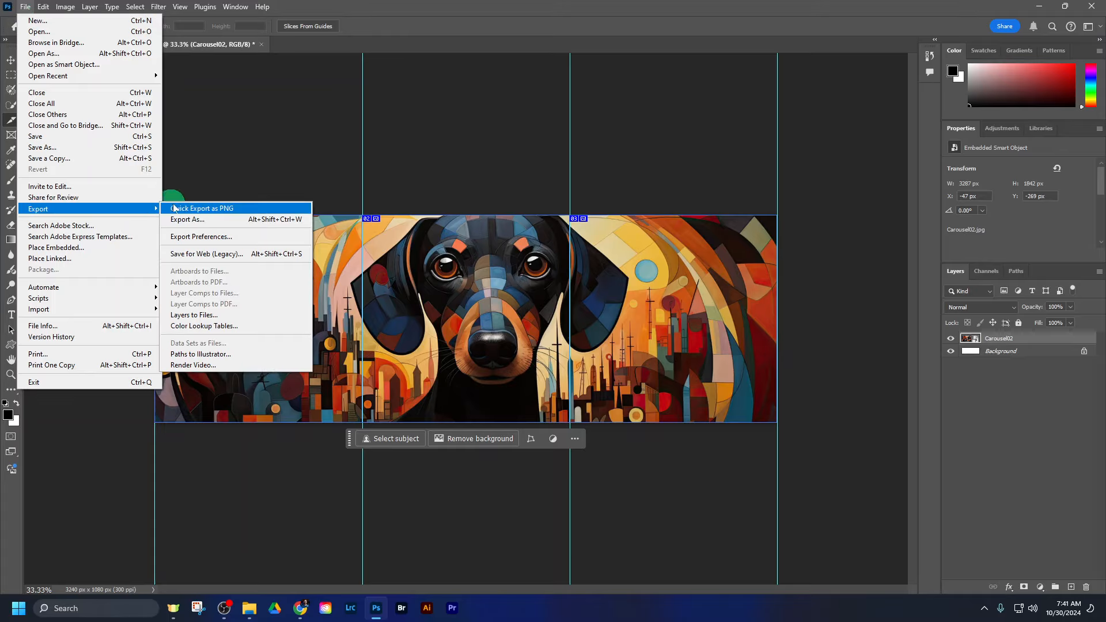
pyautogui.click(200, 256)
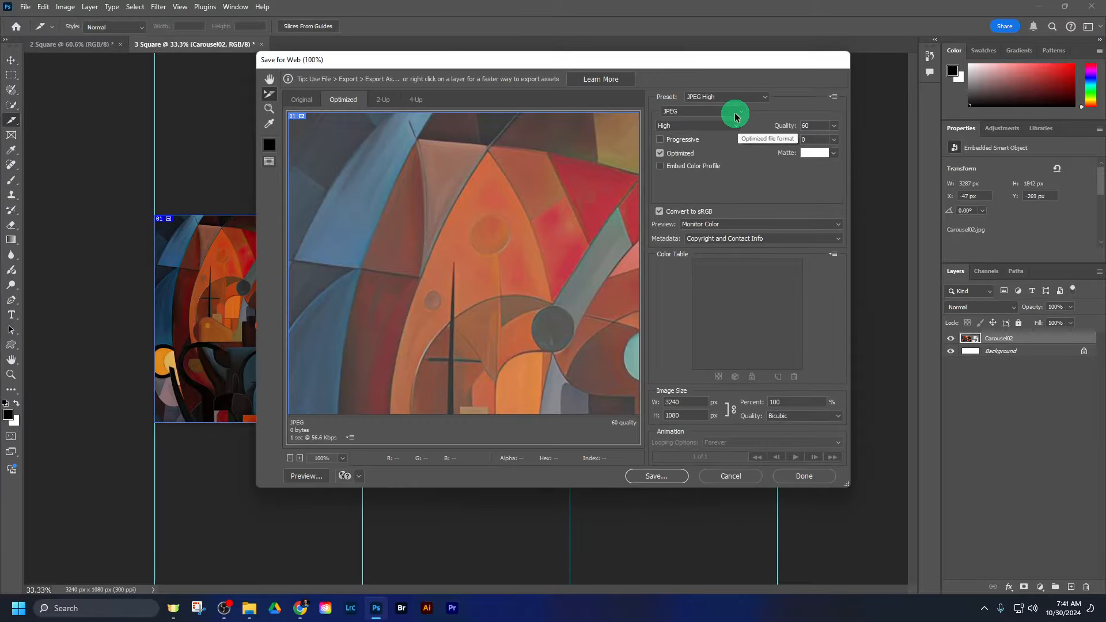
pyautogui.click(667, 477)
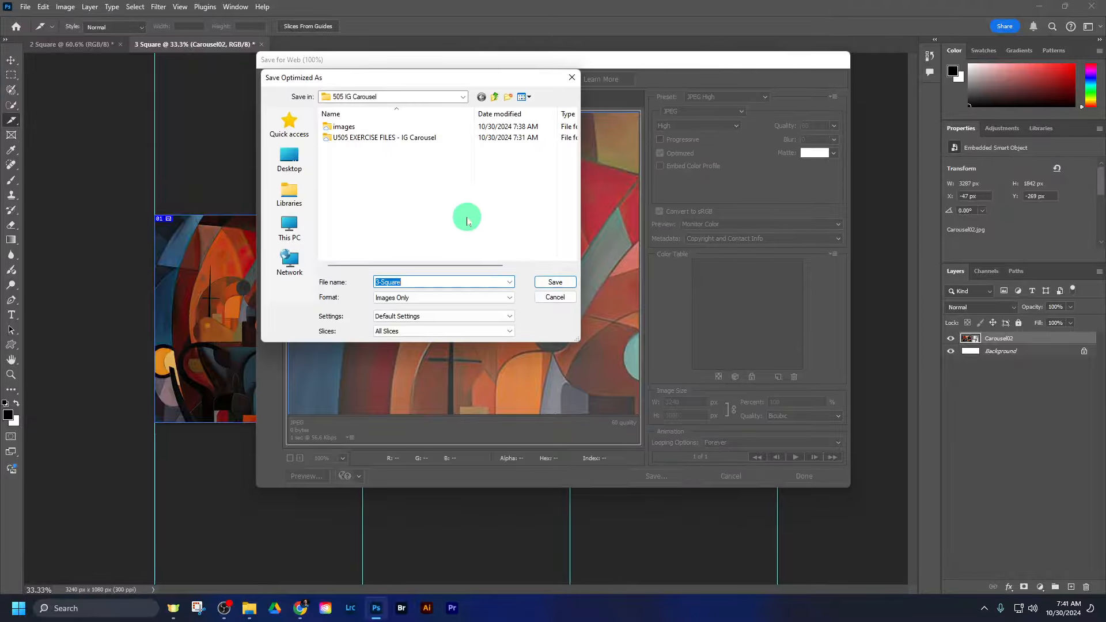
pyautogui.click(549, 282)
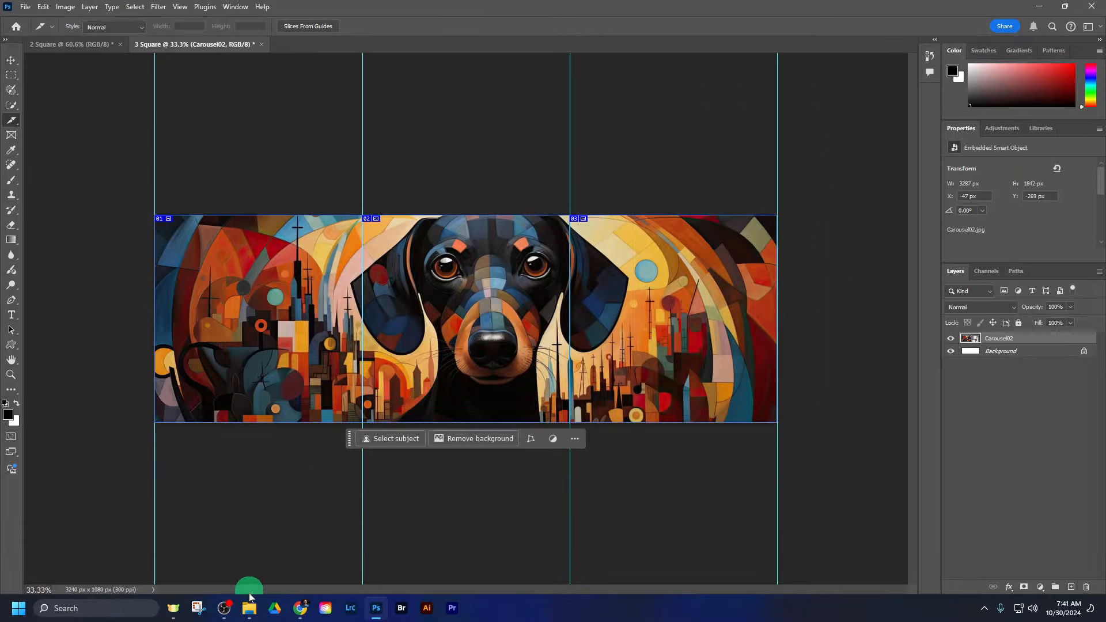
# Switch to File Explorer to check the exported 3-Square slices in the images folder, and return to Photoshop
pyautogui.moveTo(249, 605)
pyautogui.click(273, 570)
pyautogui.click(823, 388)
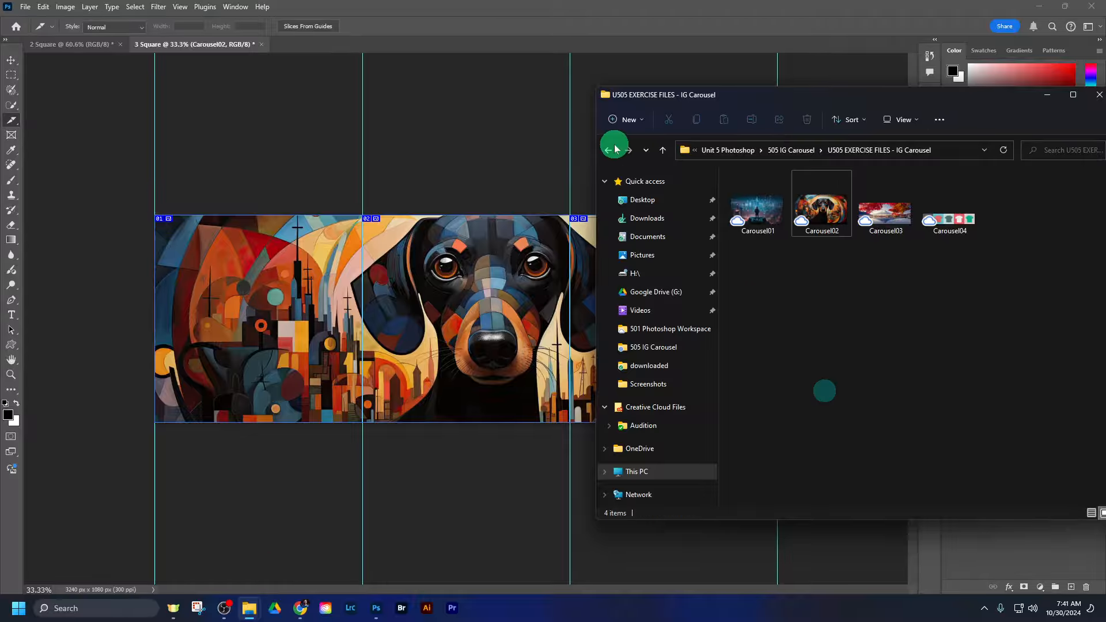
pyautogui.click(608, 150)
pyautogui.doubleClick(797, 190)
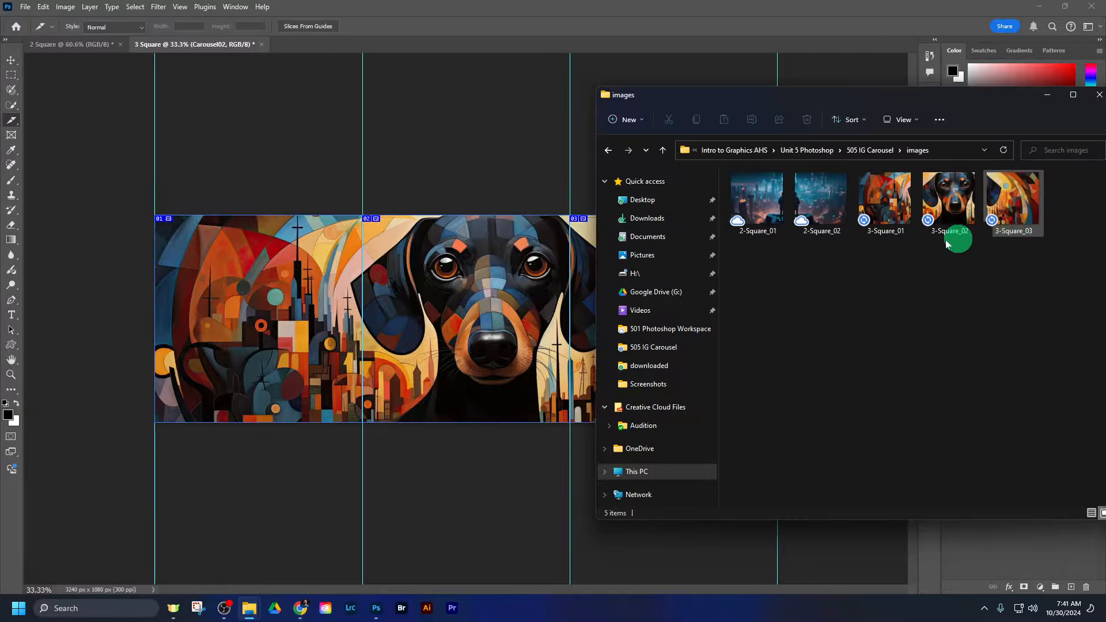
pyautogui.click(492, 53)
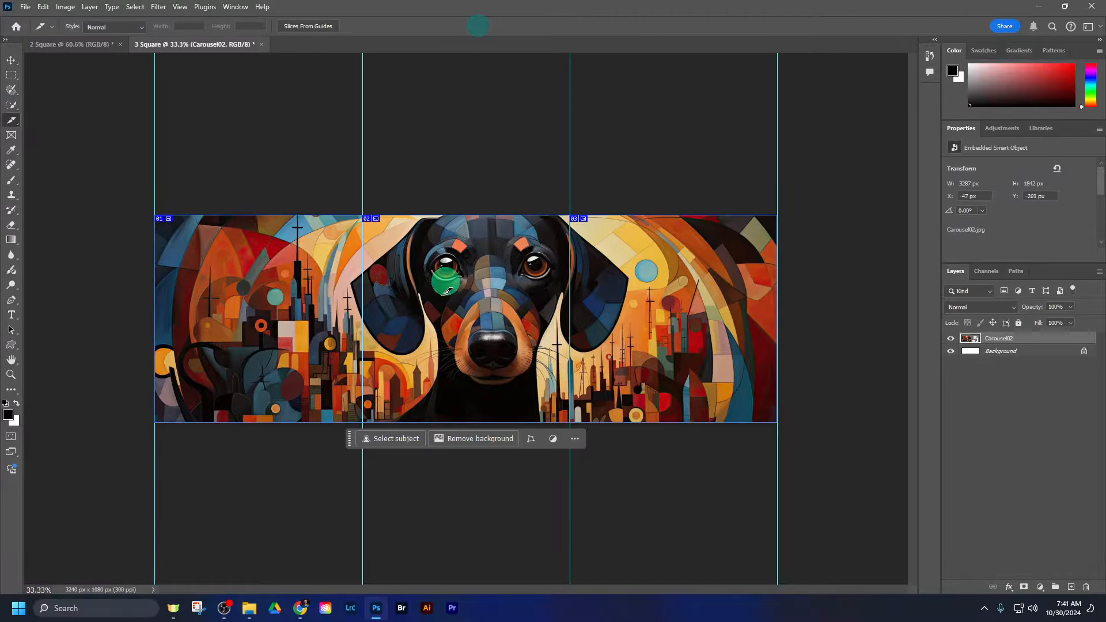
# Switch to File Explorer and look at Carousel03 and Carousel04 in the U505 EXERCISE FILES folder
pyautogui.moveTo(249, 608)
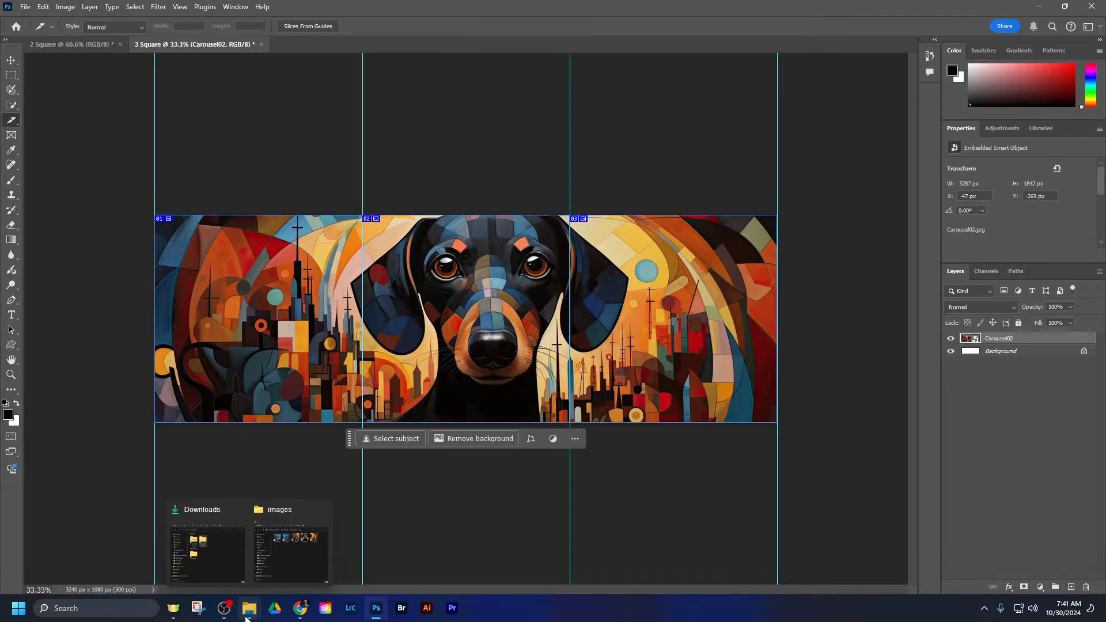
pyautogui.click(272, 553)
pyautogui.click(607, 151)
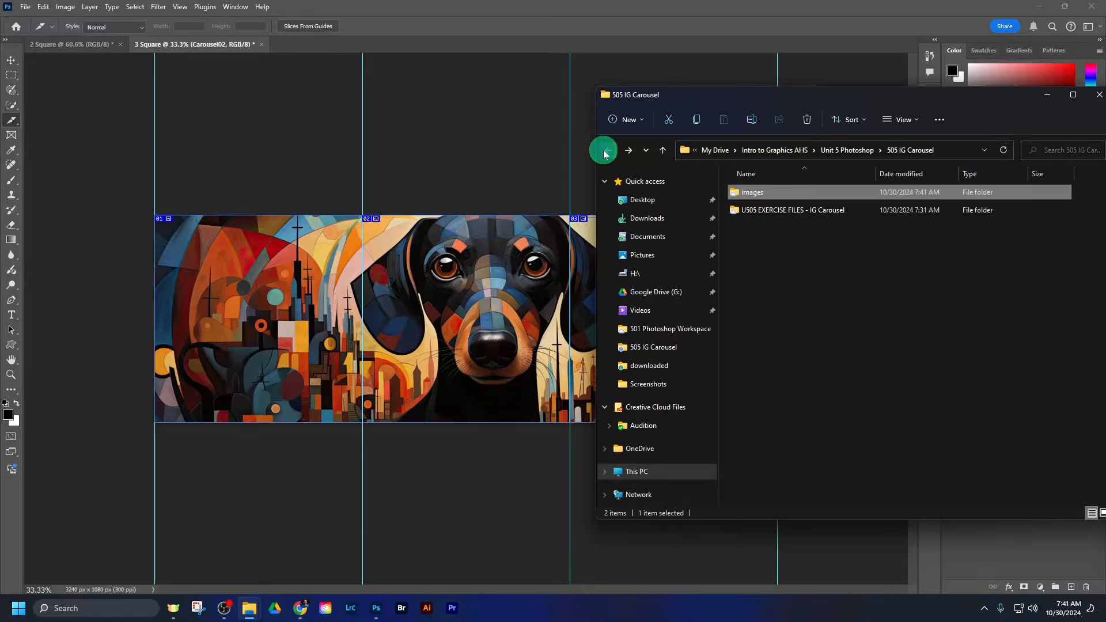
pyautogui.doubleClick(758, 210)
pyautogui.click(886, 211)
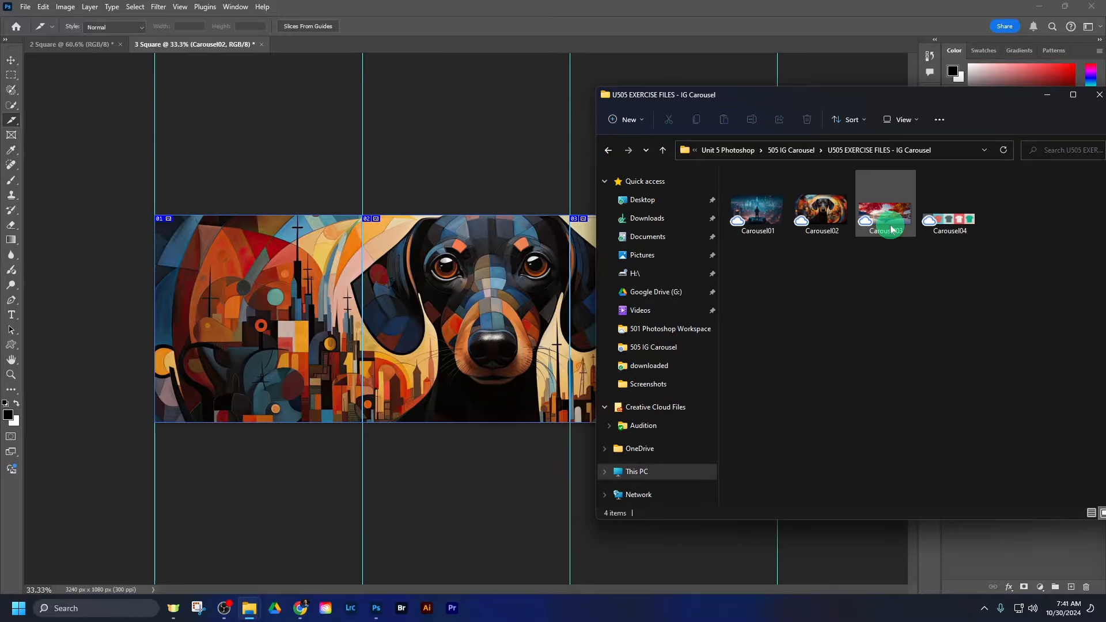
pyautogui.click(948, 225)
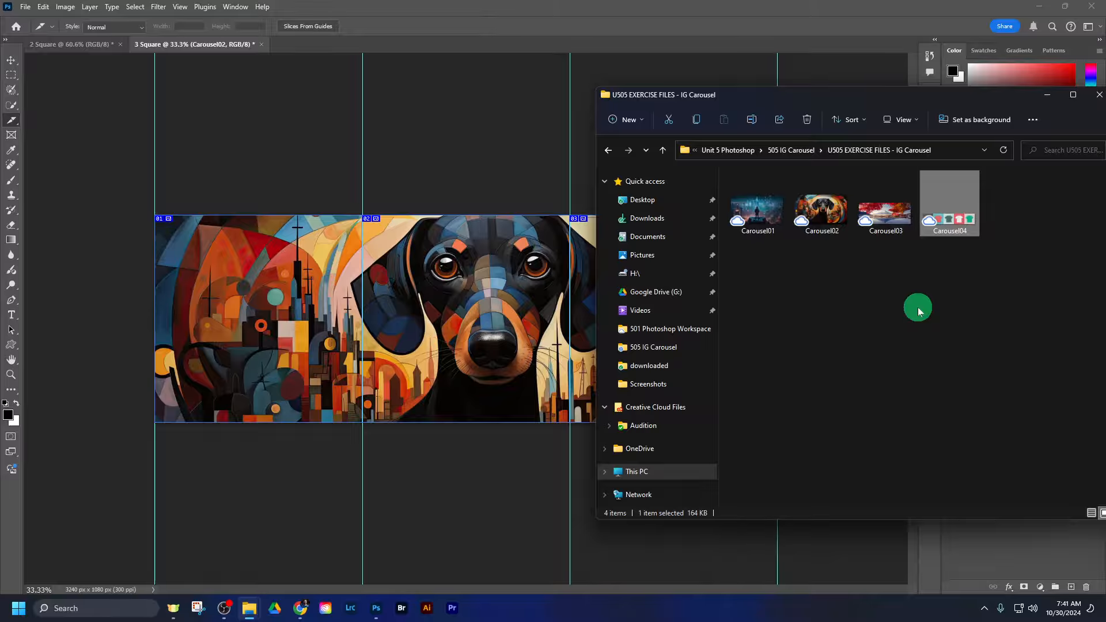
pyautogui.click(23, 8)
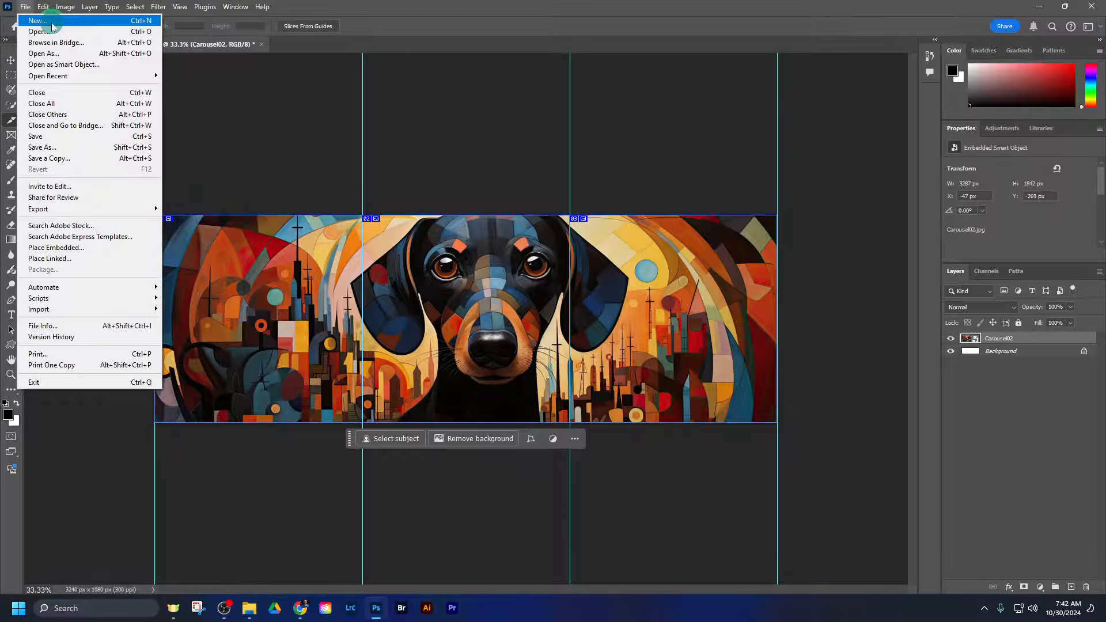
pyautogui.click(40, 20)
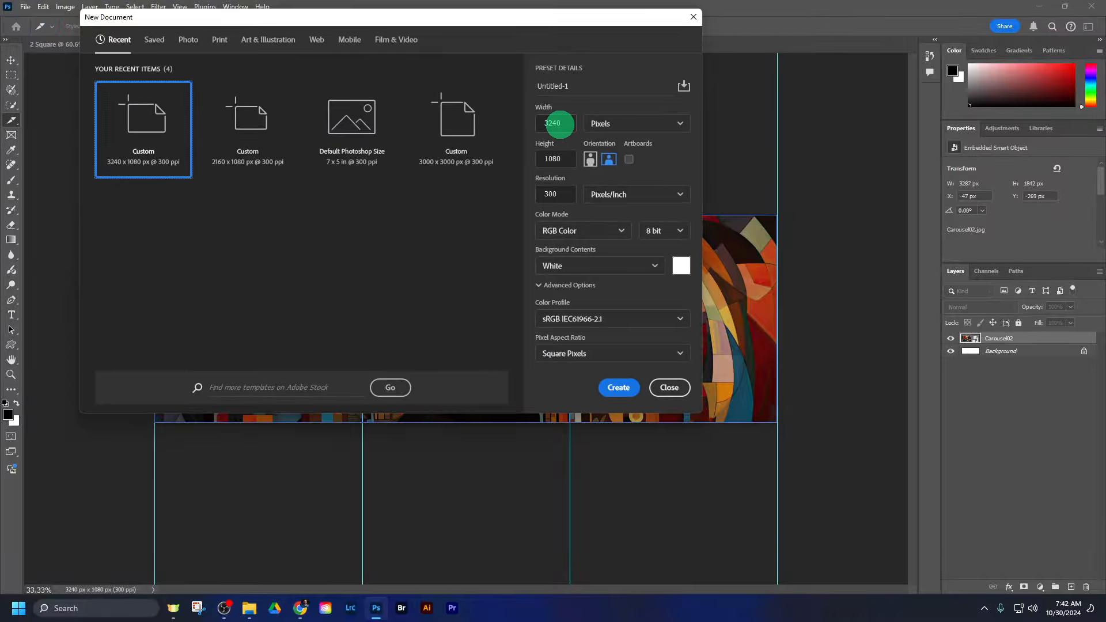
pyautogui.click(544, 123)
pyautogui.click(565, 87)
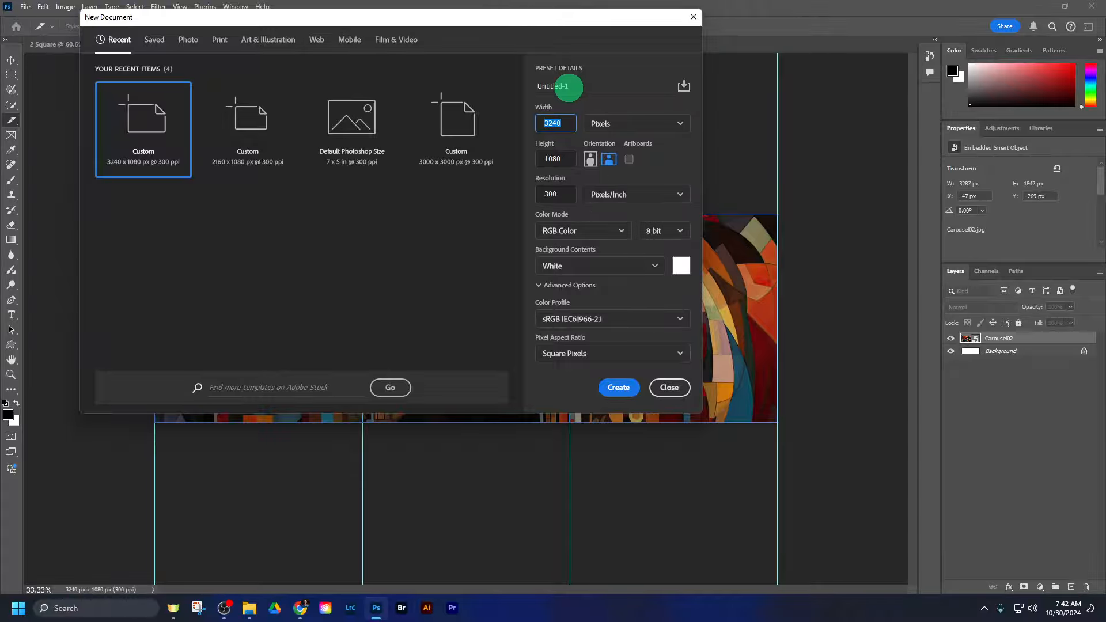
pyautogui.click(669, 388)
pyautogui.click(1020, 414)
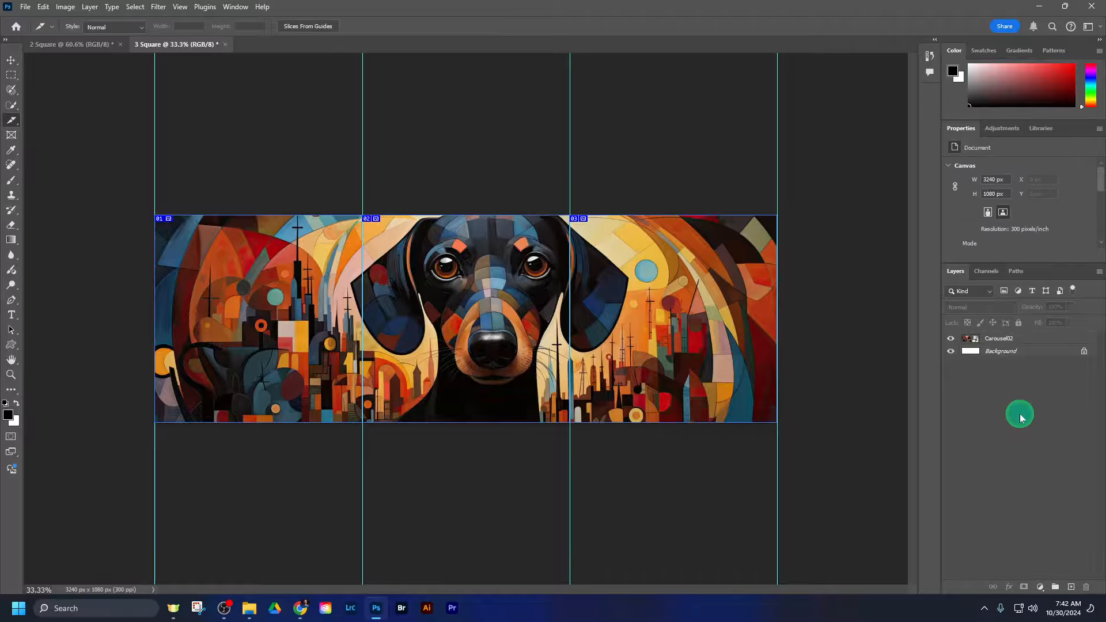
pyautogui.click(986, 436)
# Review the exported slices in File Explorer's images folder, and switch to Chrome to read the U505 assignment instructions
pyautogui.click(286, 573)
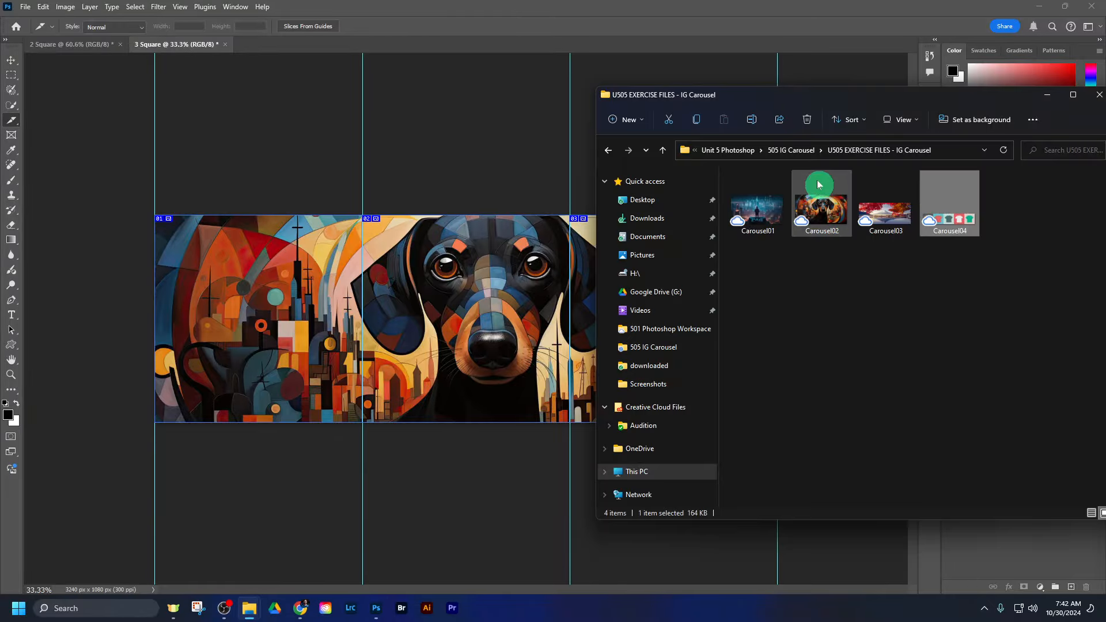
pyautogui.click(795, 150)
pyautogui.doubleClick(802, 190)
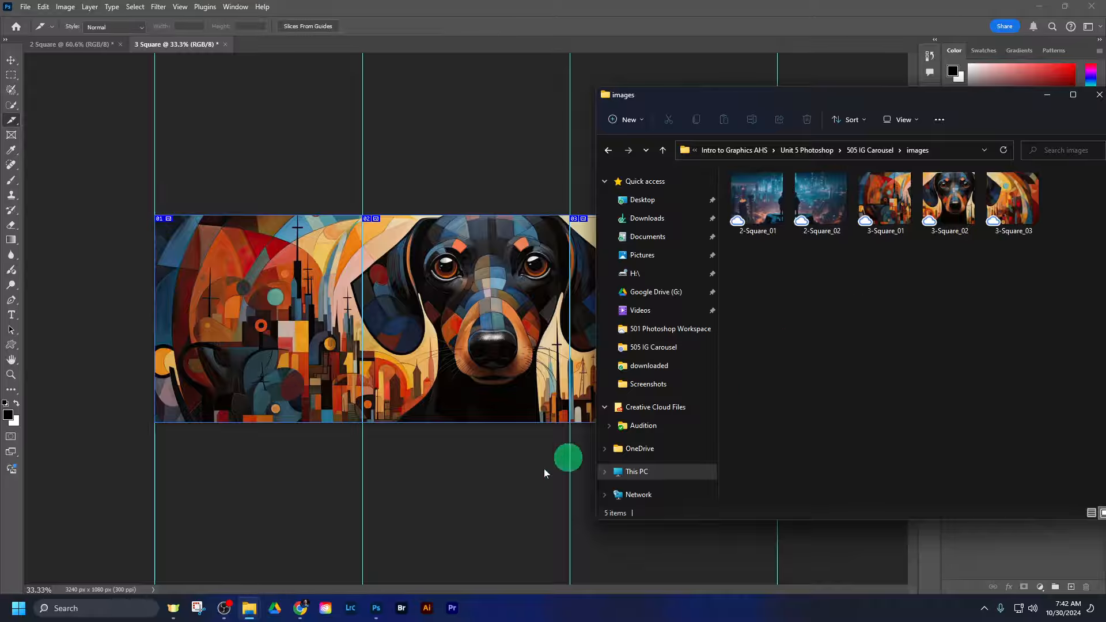
pyautogui.click(301, 608)
pyautogui.click(347, 12)
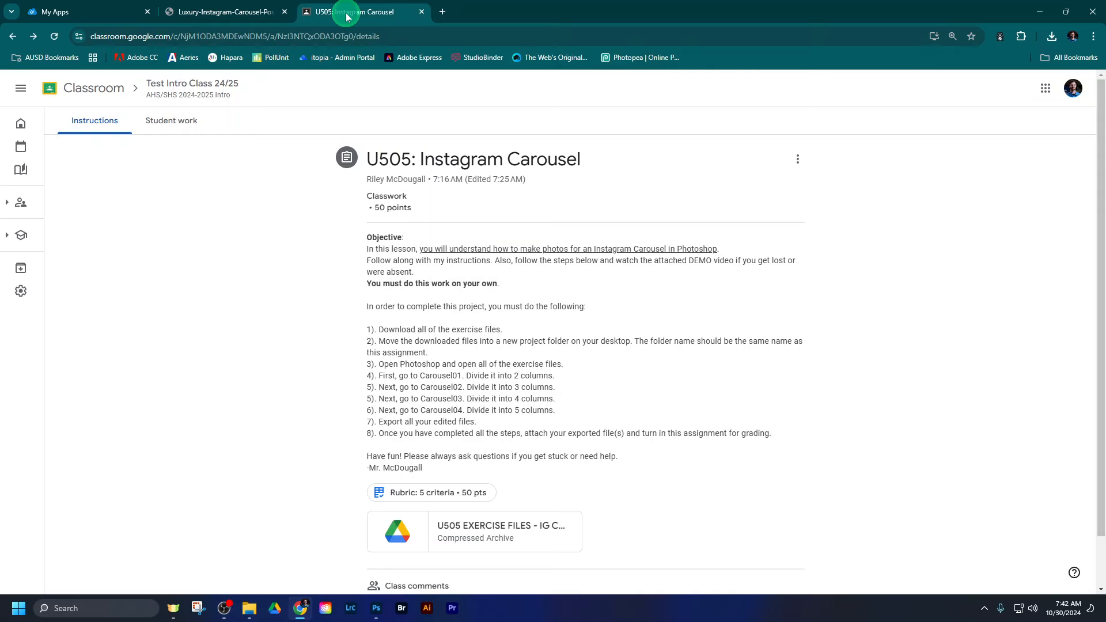